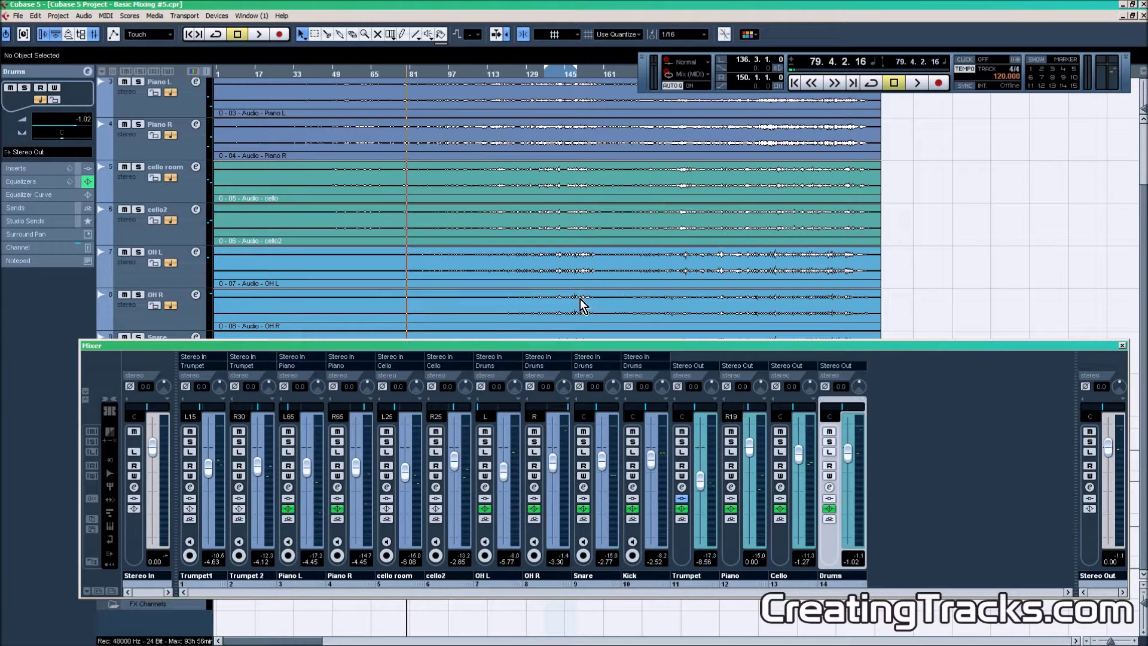
- Solo the Trumpet group channel and remove the iZotope Ozone 5 Equalizer from its first insert slot
left_click(682, 441)
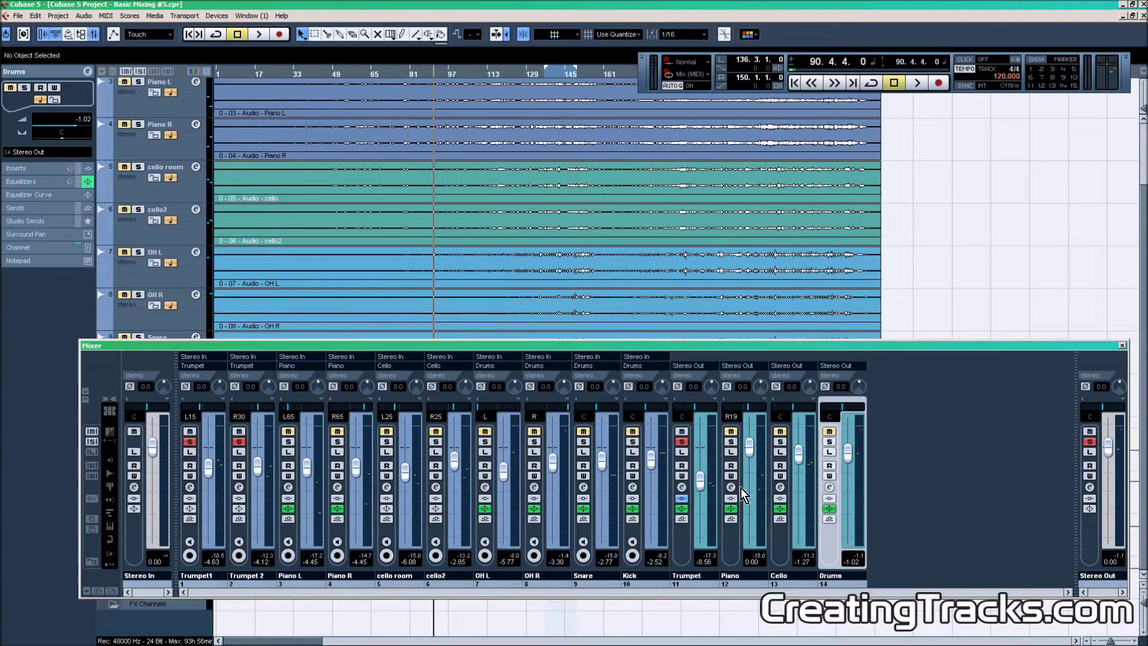
left_click(682, 490)
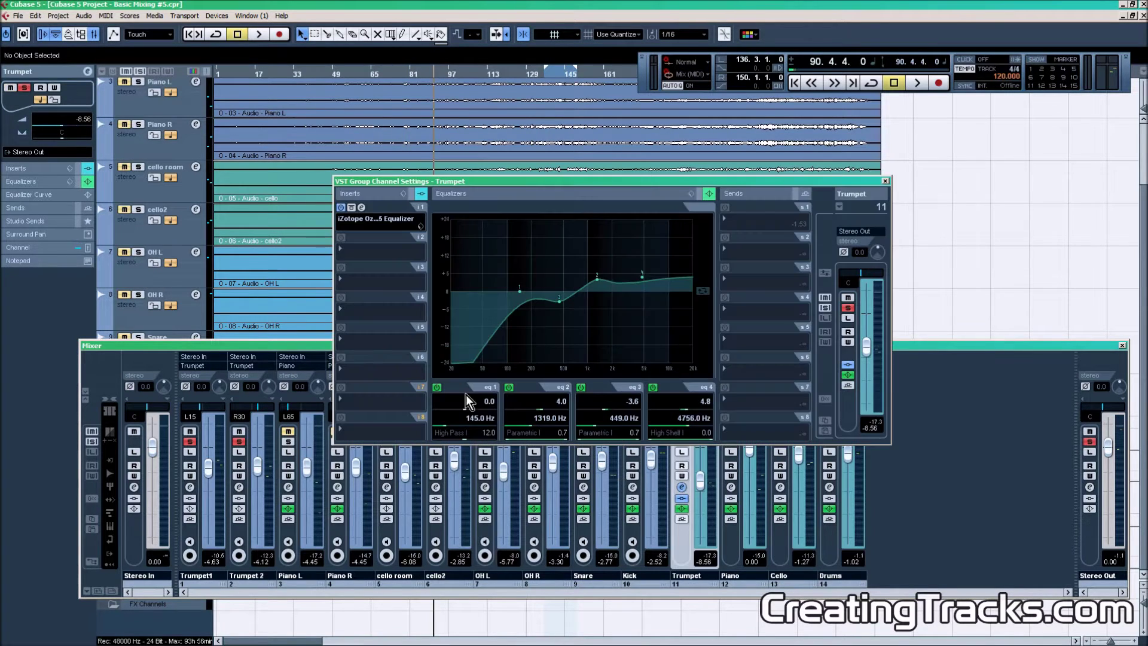
left_click(360, 223)
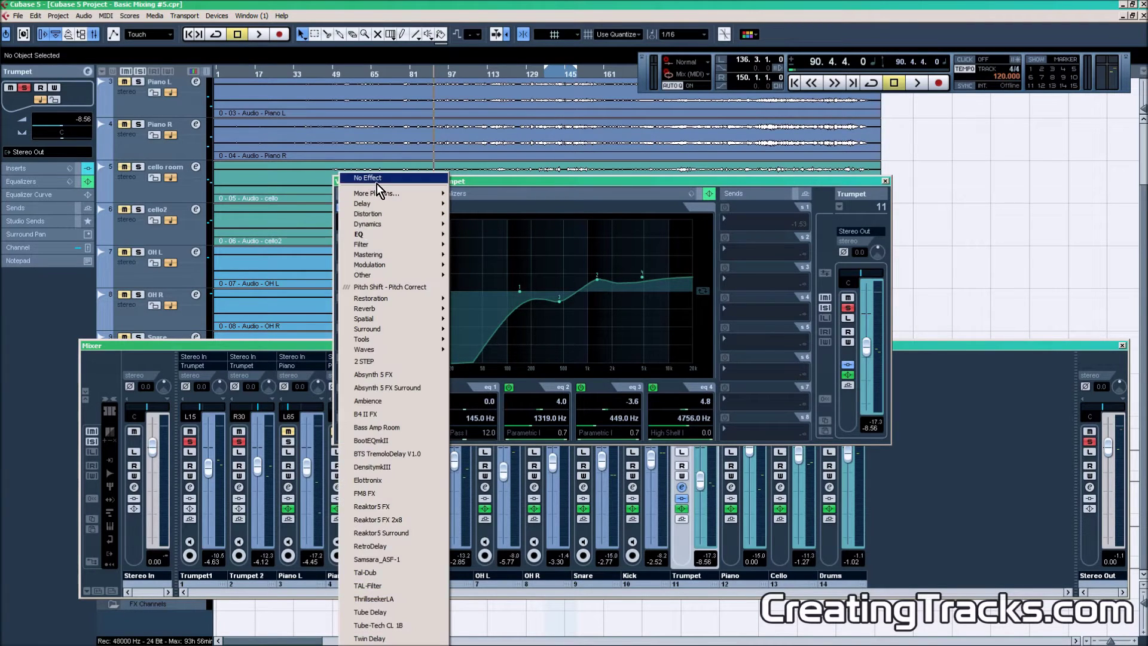
left_click(377, 183)
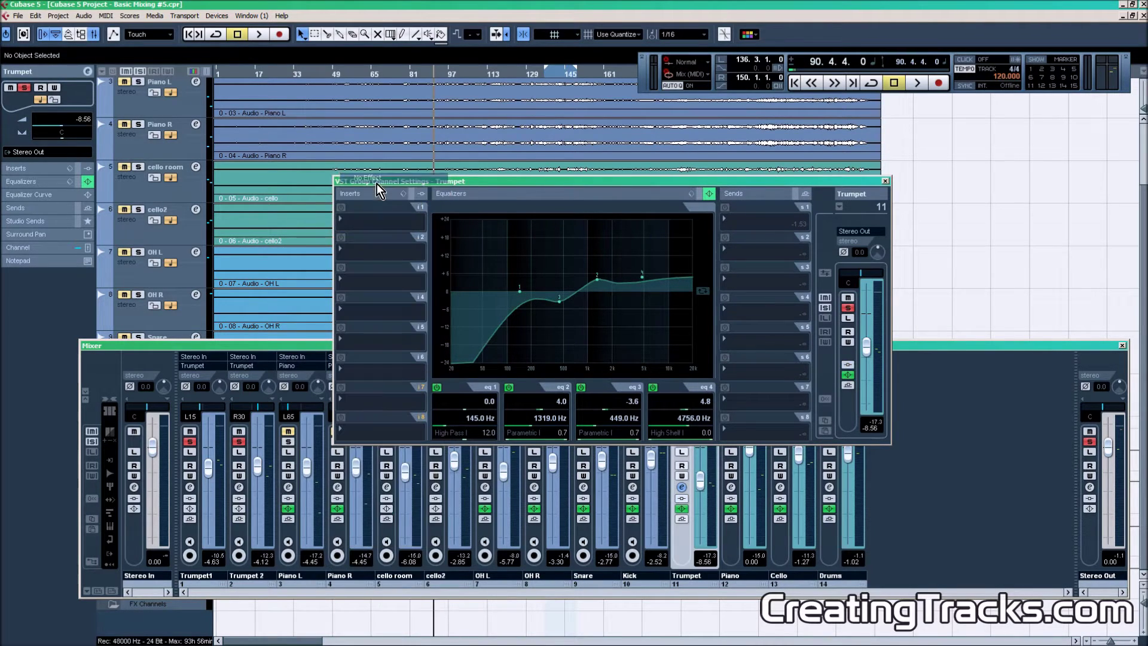
- Load the RoomWorks reverb in the Trumpet group's first insert slot and move its window clear of the channel settings
left_click(361, 219)
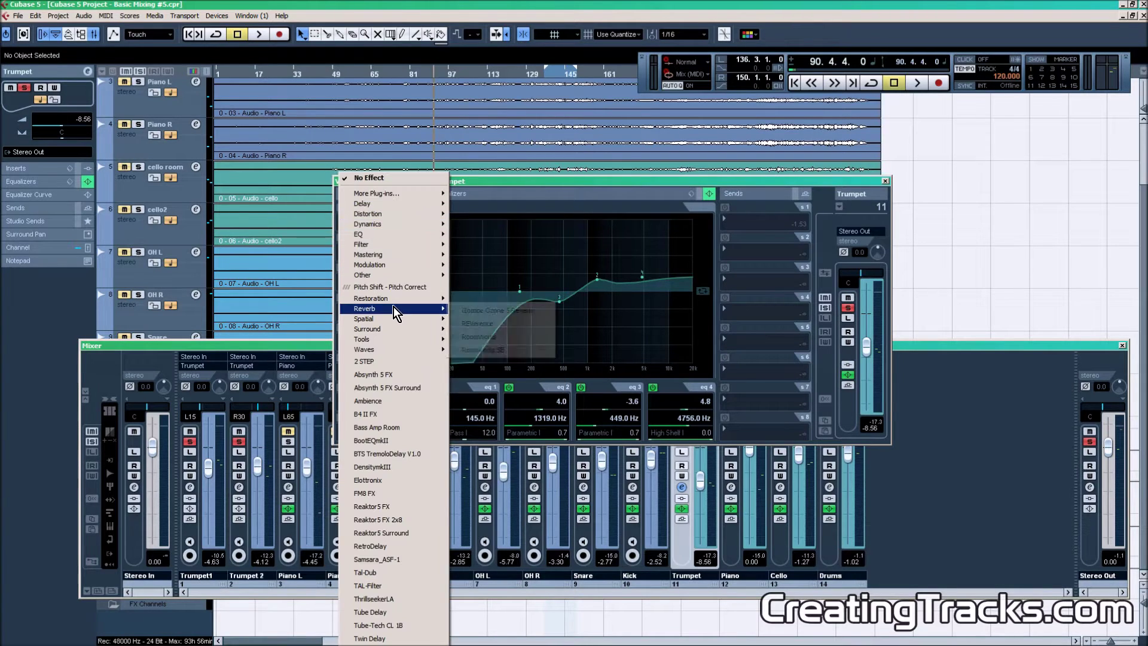
mouse_move(396, 308)
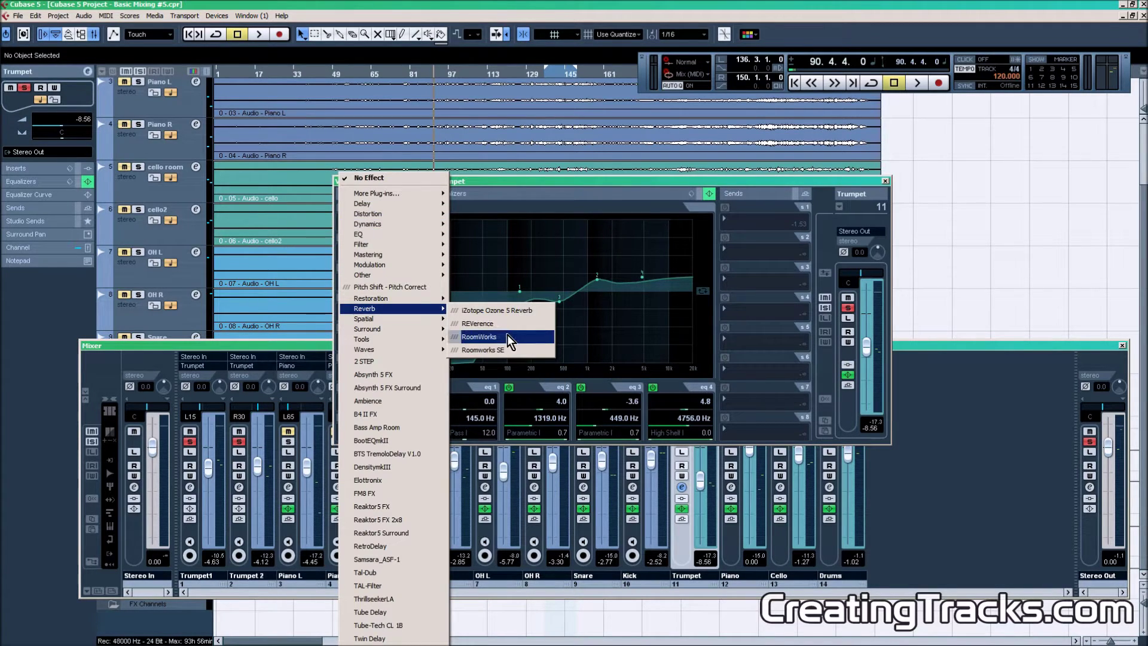
left_click(489, 338)
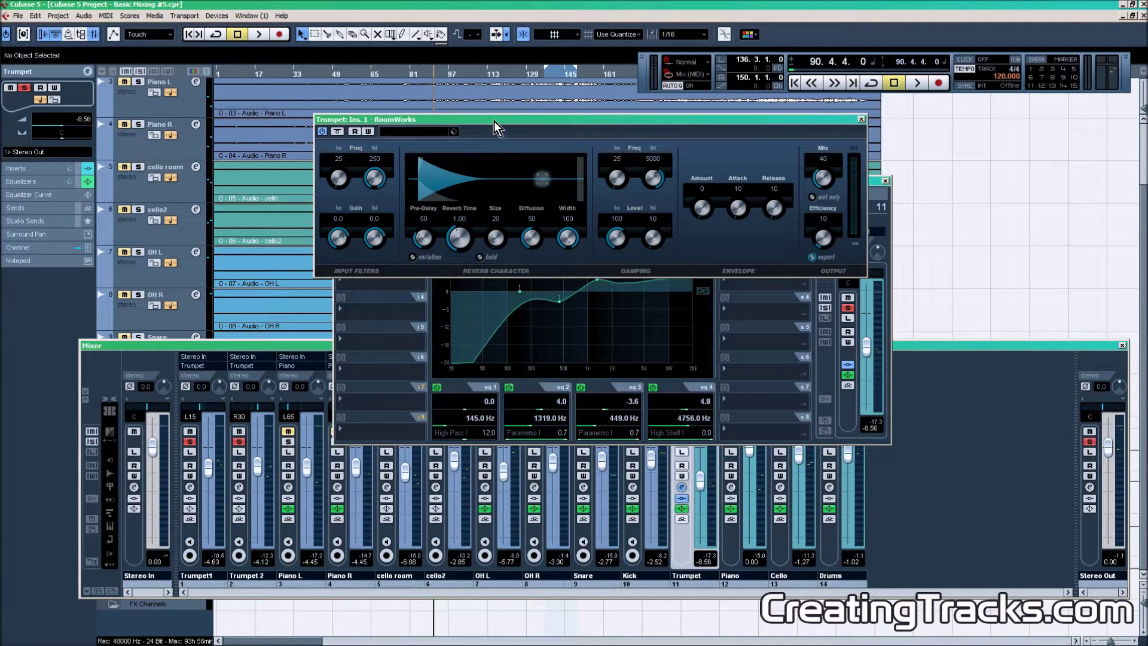
left_click_drag(495, 122, 220, 68)
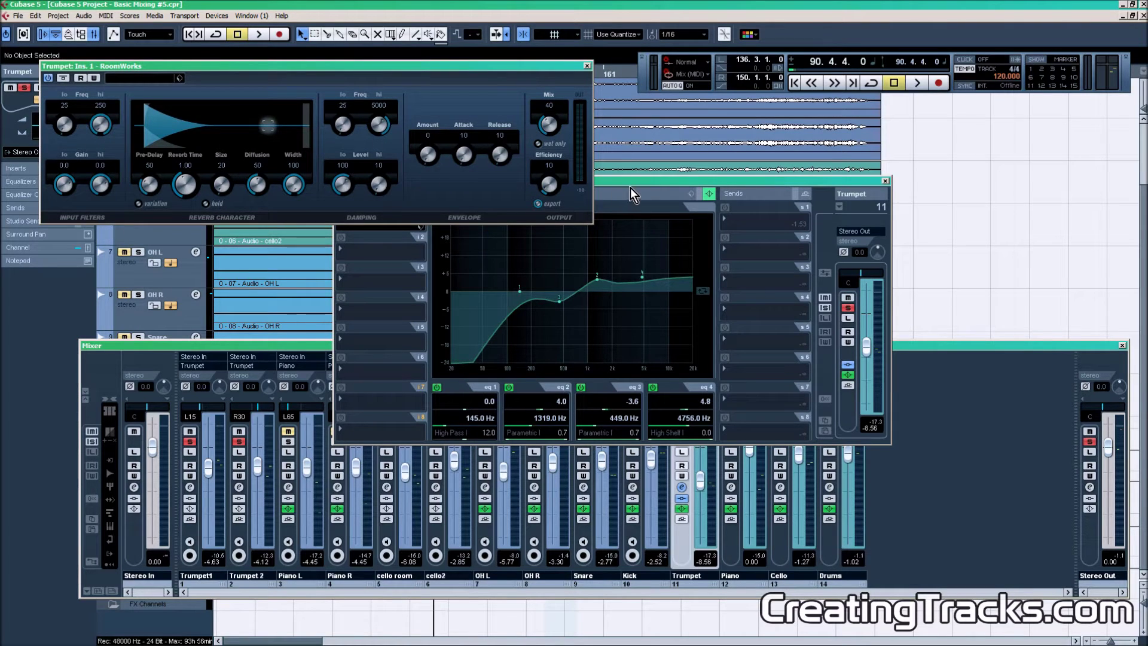
- Bring the Trumpet channel settings to the front and hide the transport panel and the mixer
left_click(661, 179)
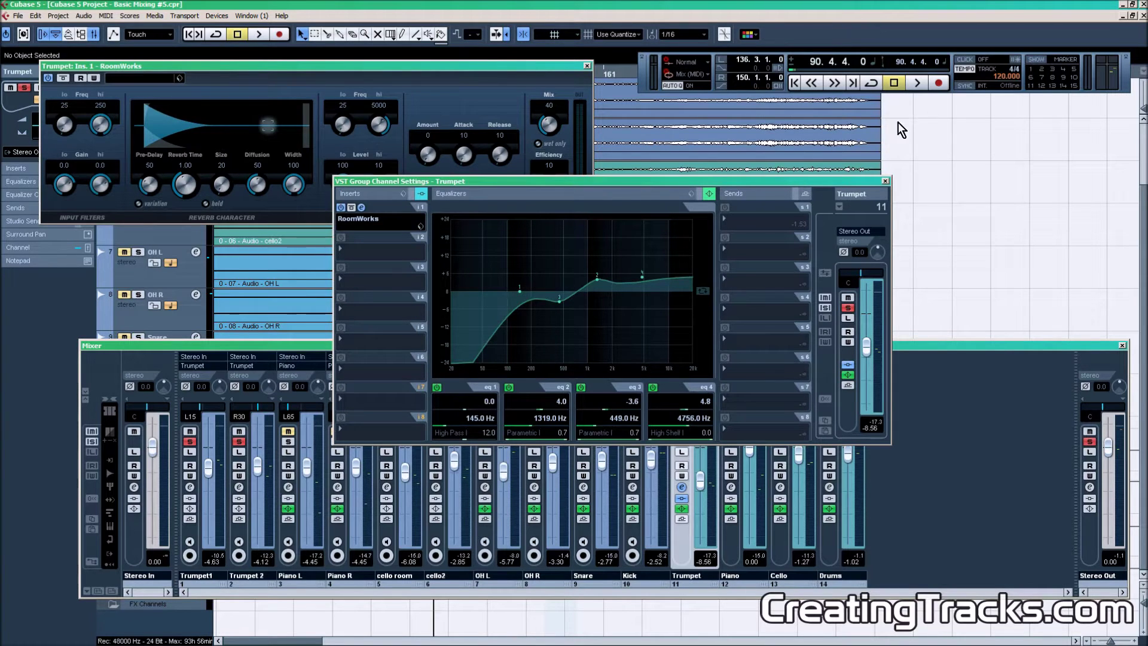
key("F2")
key("F3")
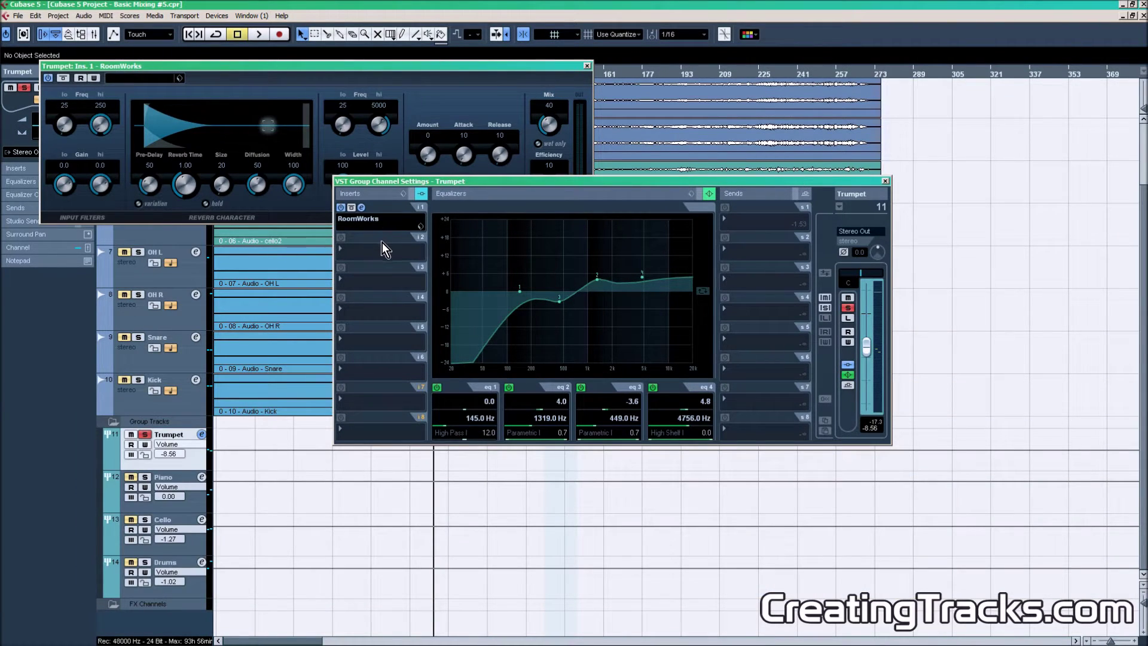
- Load the REVerence reverb in the Trumpet group's second insert slot and place its window clear of the RoomWorks window
left_click(385, 247)
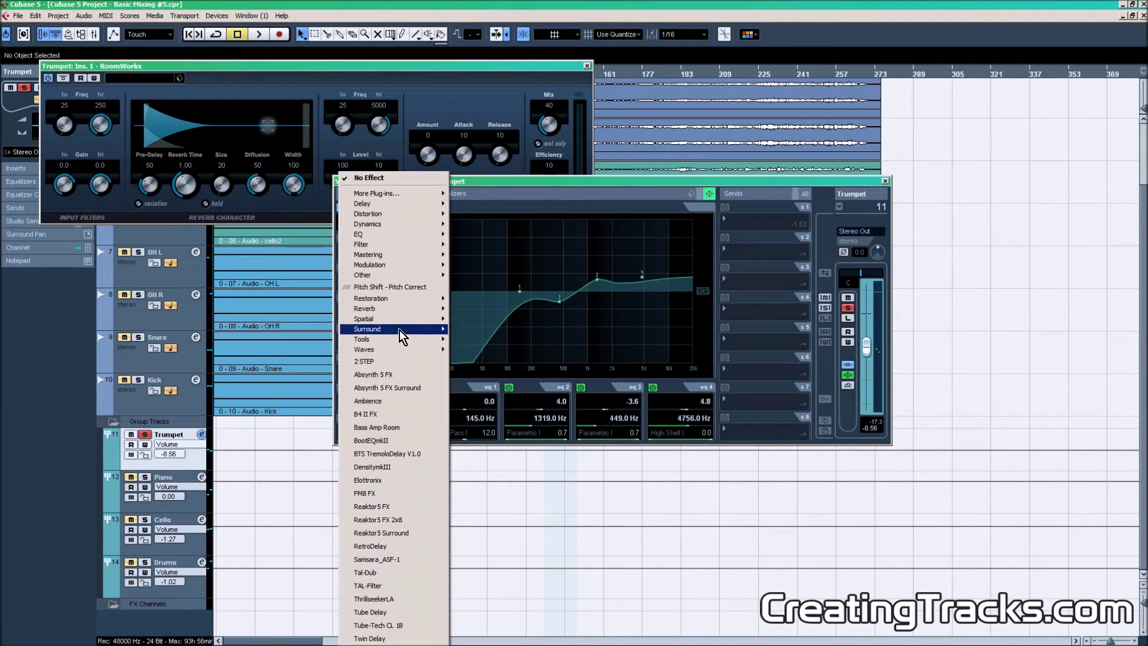
mouse_move(403, 340)
mouse_move(403, 310)
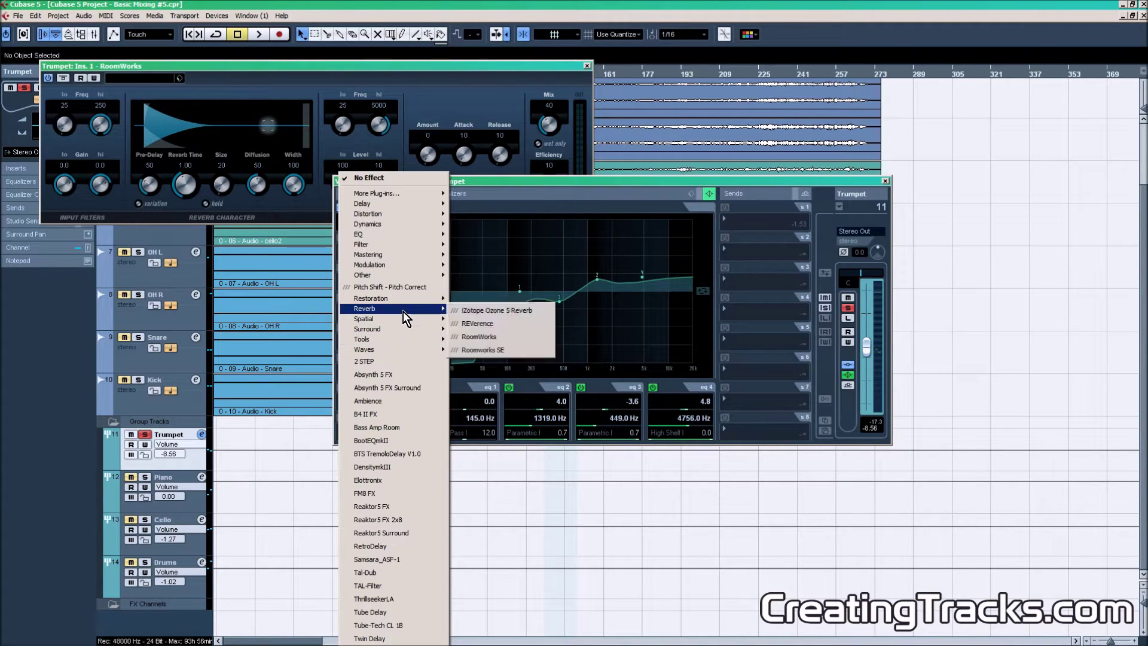
left_click(496, 328)
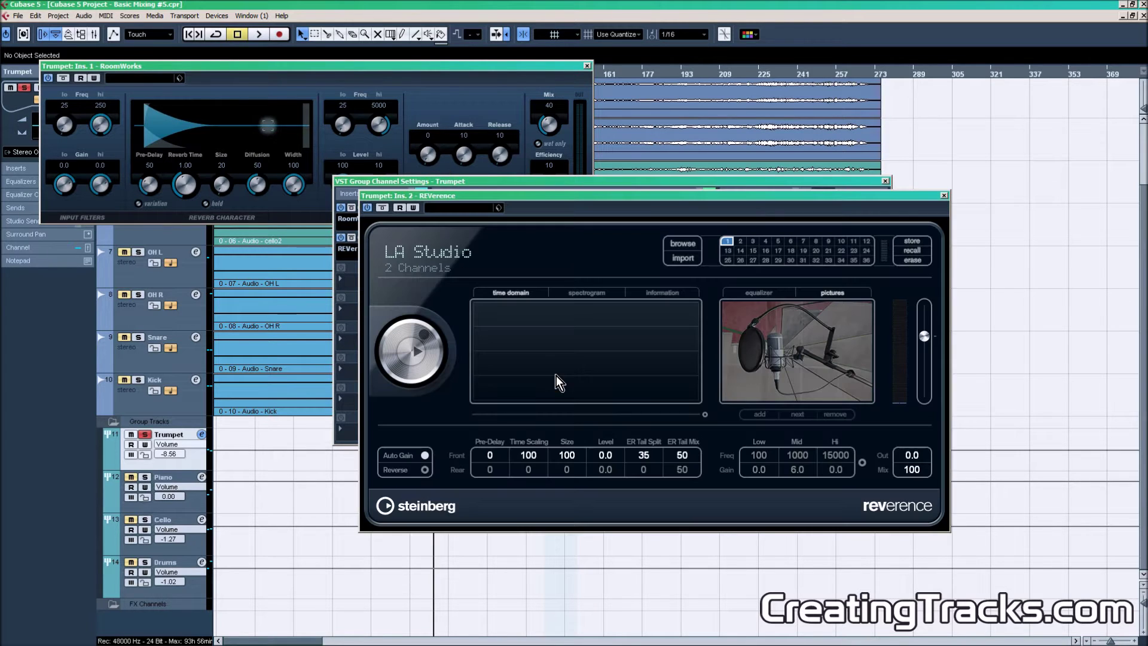
left_click_drag(550, 198, 674, 220)
left_click(655, 190)
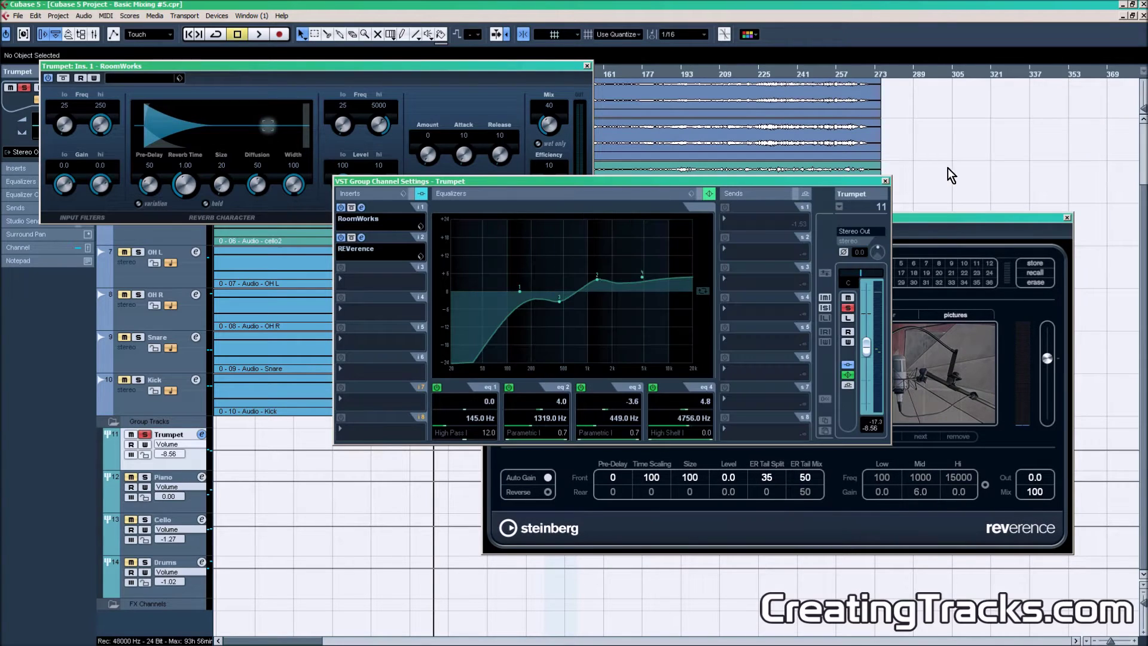
left_click(887, 180)
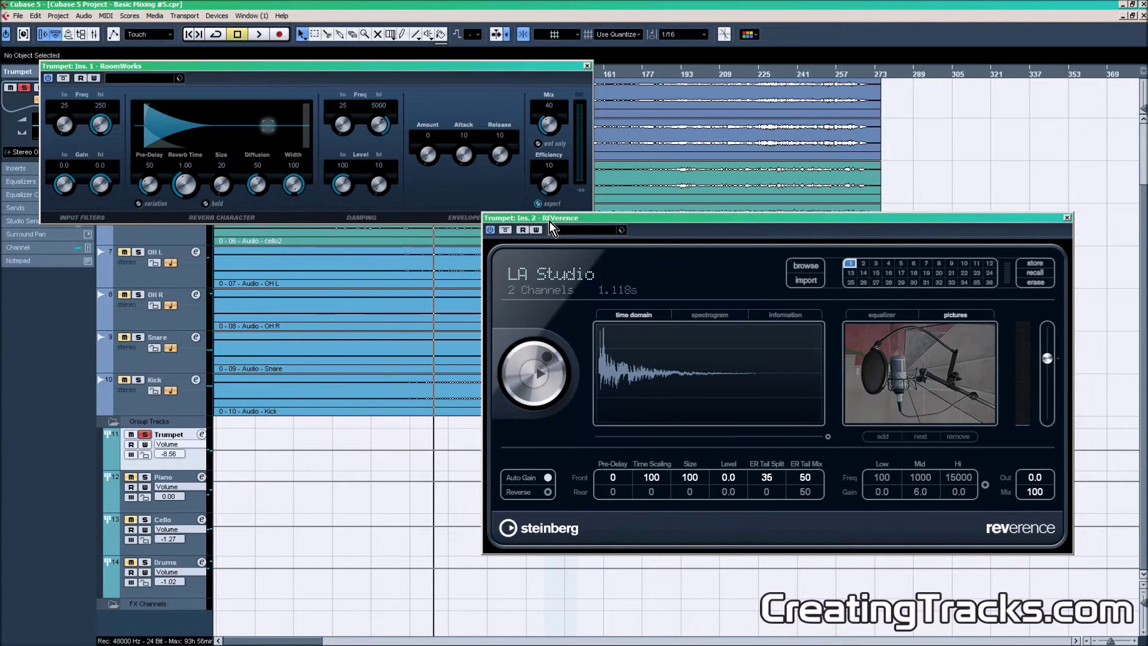
left_click_drag(549, 221, 550, 241)
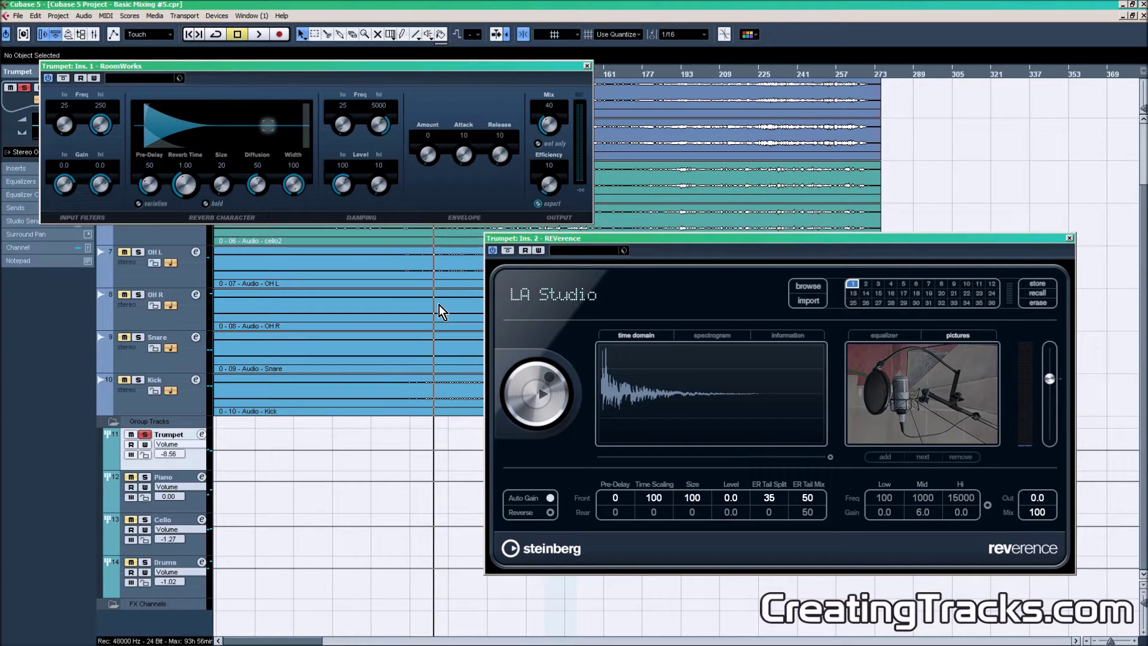
- Load iZotope Ozone 5 Reverb in the Trumpet group's third insert slot and arrange the reverb windows for comparison
left_click(200, 435)
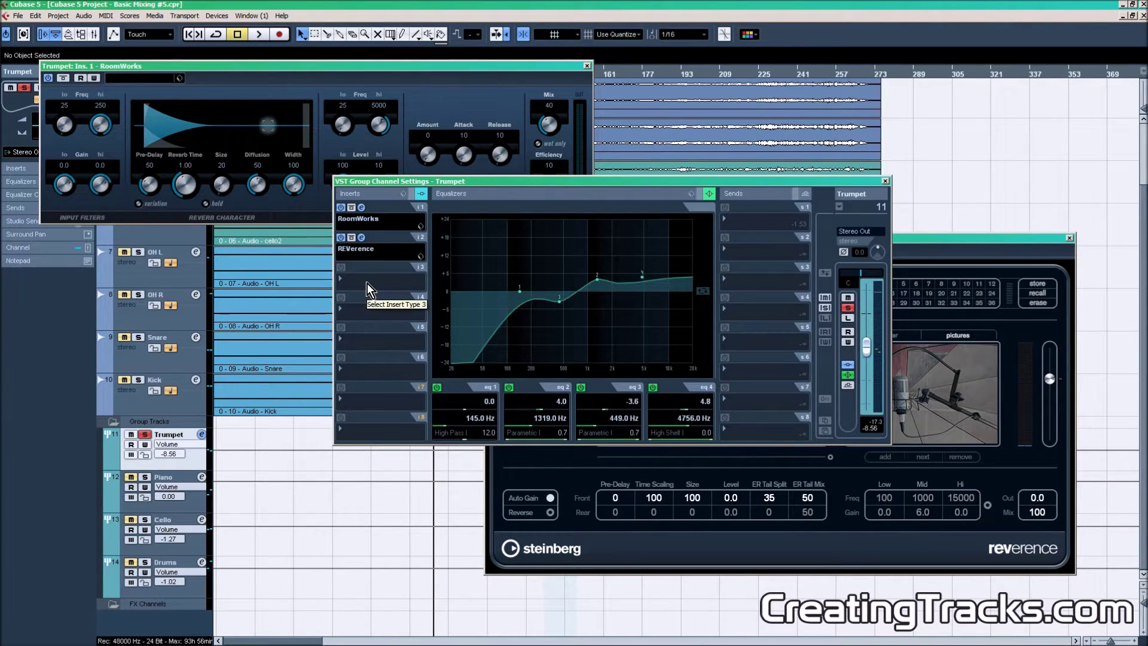
left_click(368, 283)
mouse_move(385, 310)
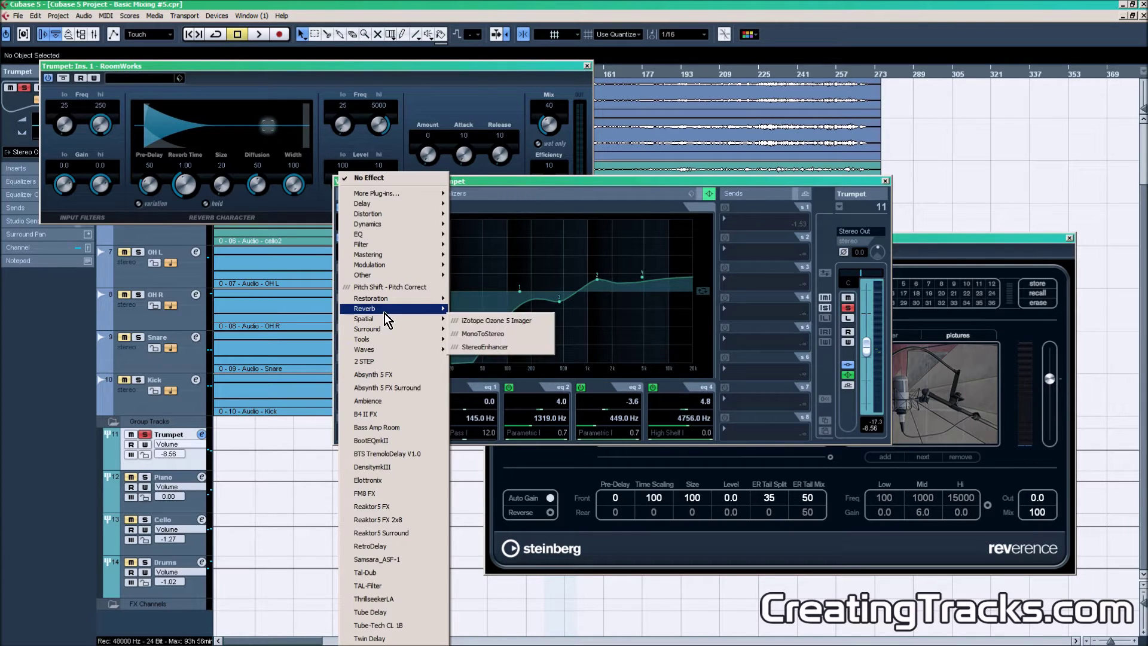
left_click(490, 312)
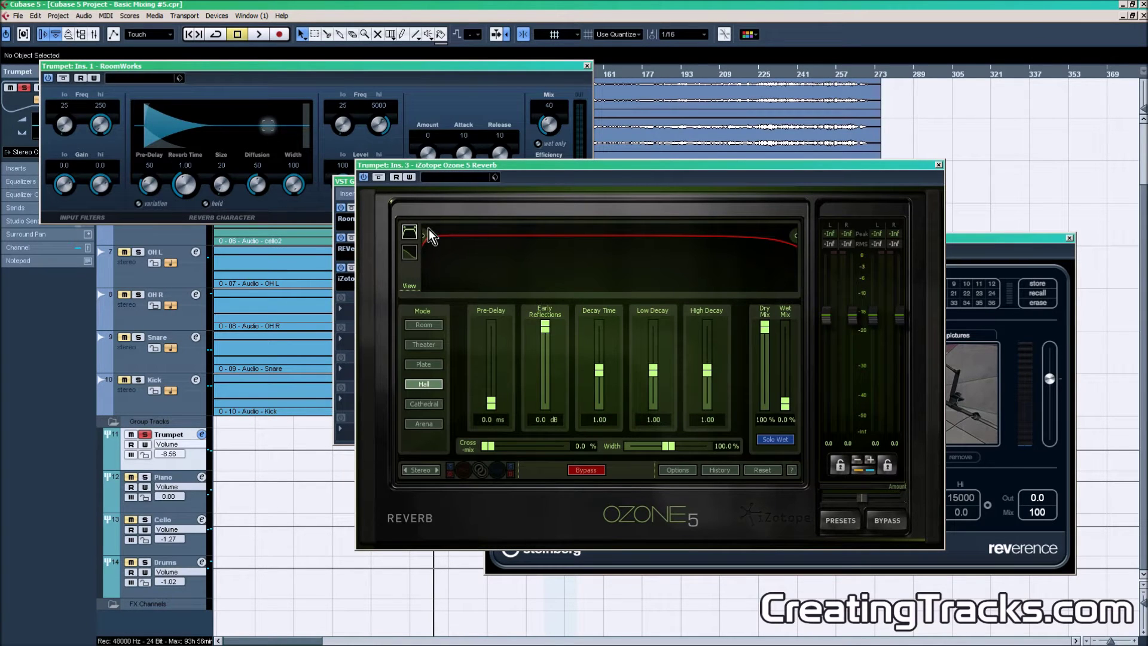
left_click_drag(527, 165, 206, 242)
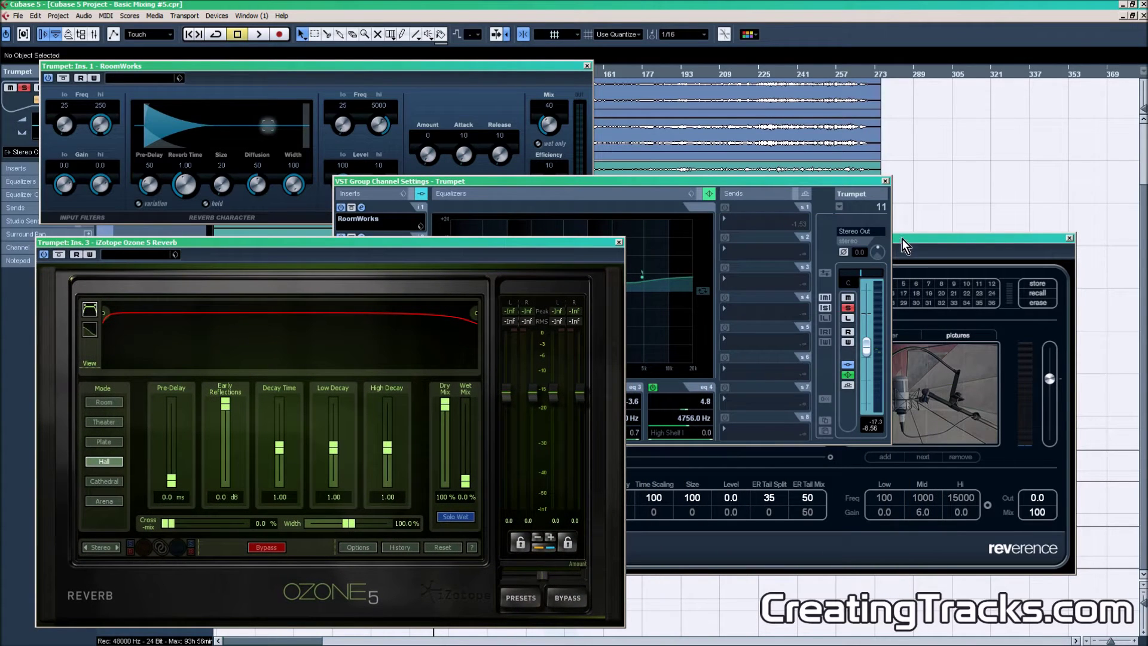
left_click(885, 182)
left_click_drag(866, 237, 929, 164)
- Compare the mix controls of the RoomWorks, REVerence and Ozone 5 Reverb plug-ins
left_click(515, 243)
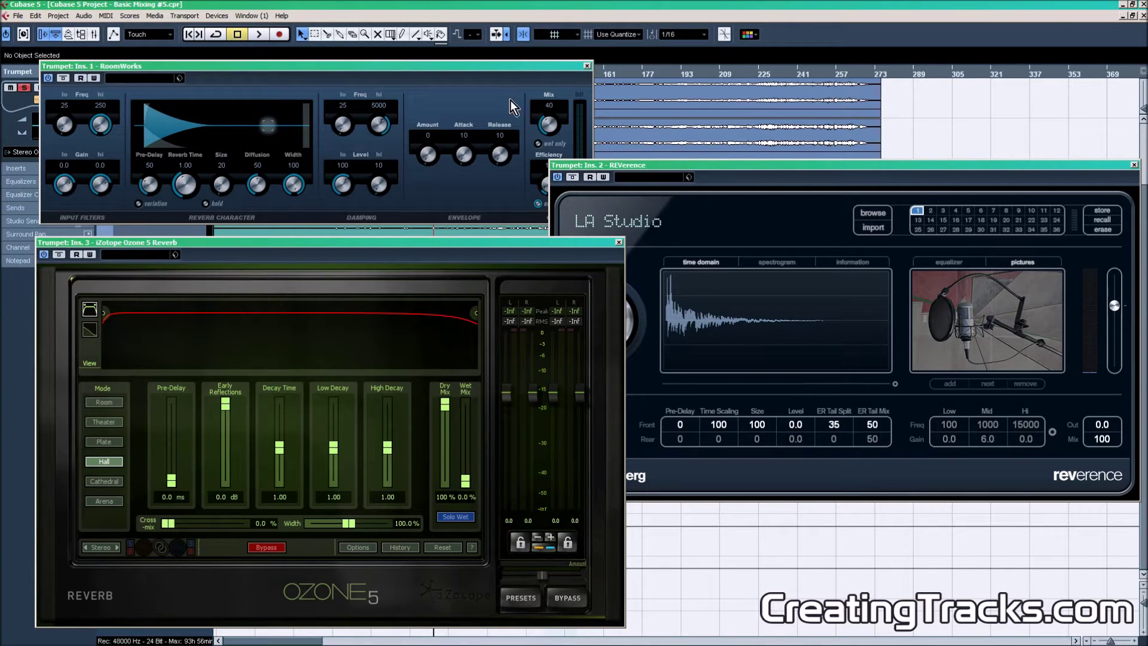
left_click(508, 70)
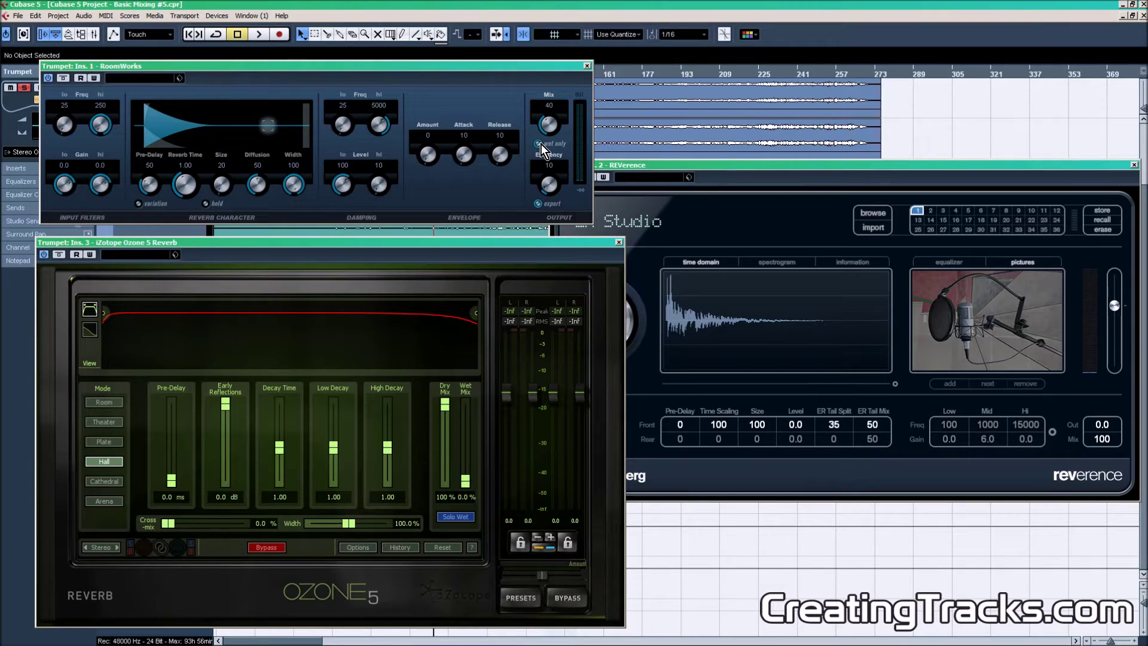
left_click(821, 179)
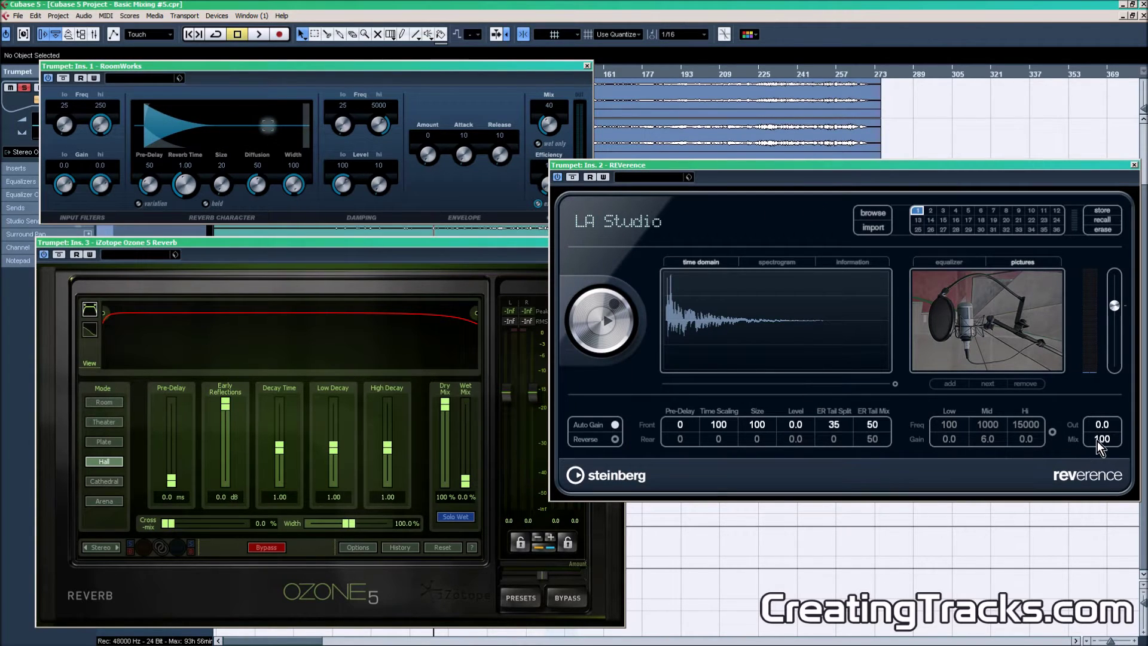
left_click_drag(1100, 446, 1098, 381)
left_click(420, 238)
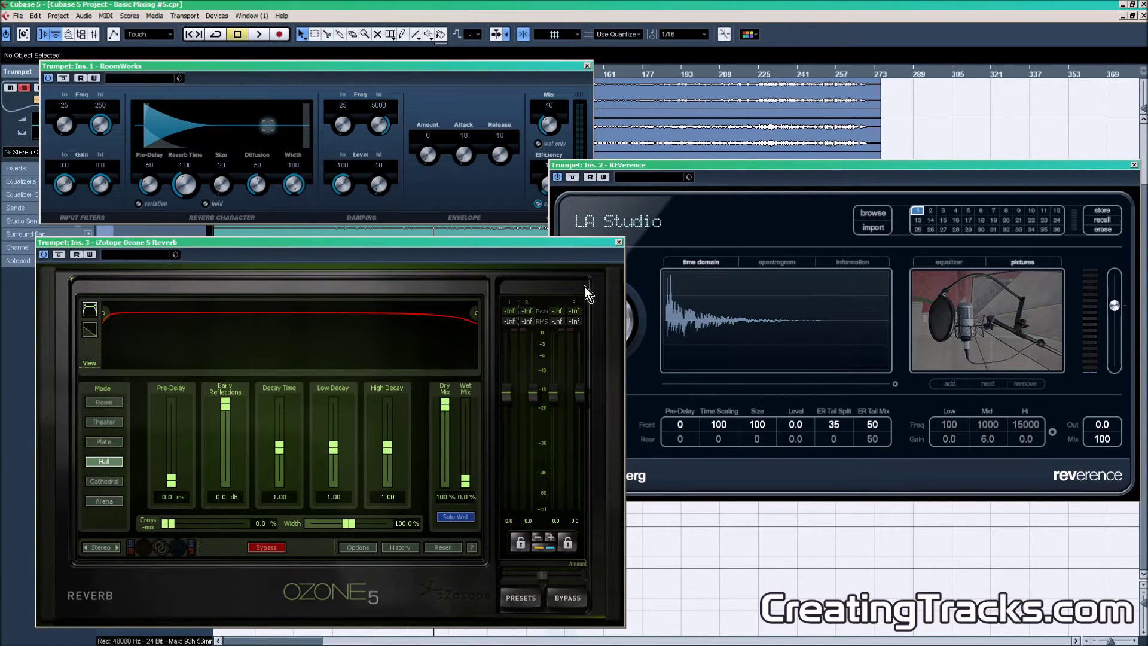
- Close the Ozone 5 Reverb window and remove all three reverbs from the Trumpet group's insert slots
left_click(618, 242)
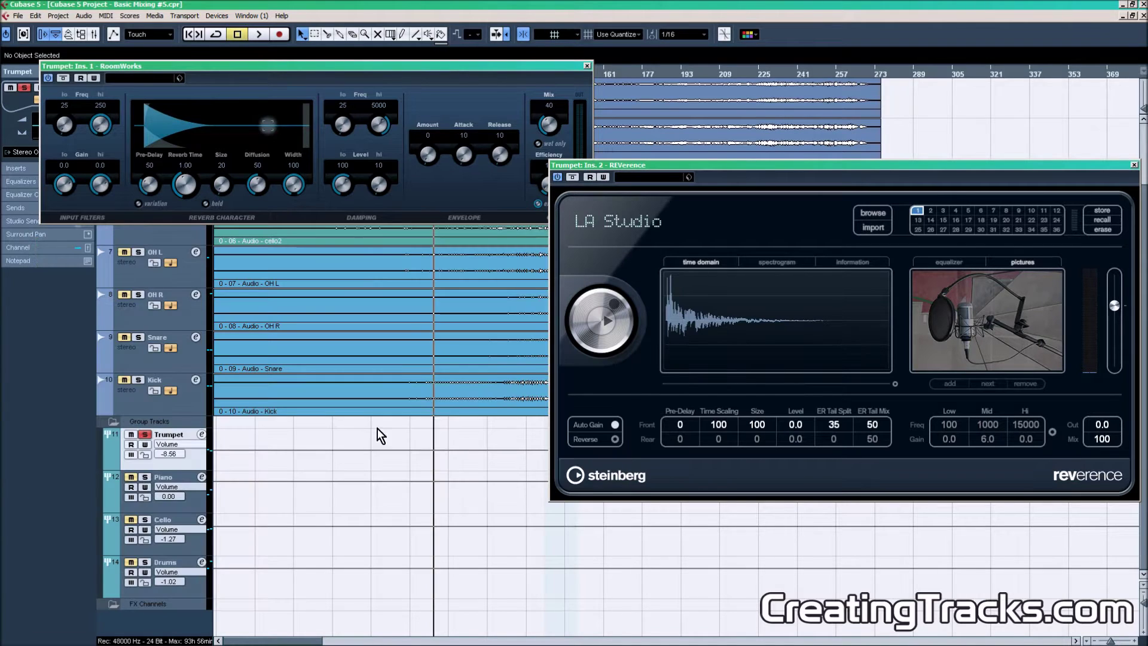
left_click(202, 435)
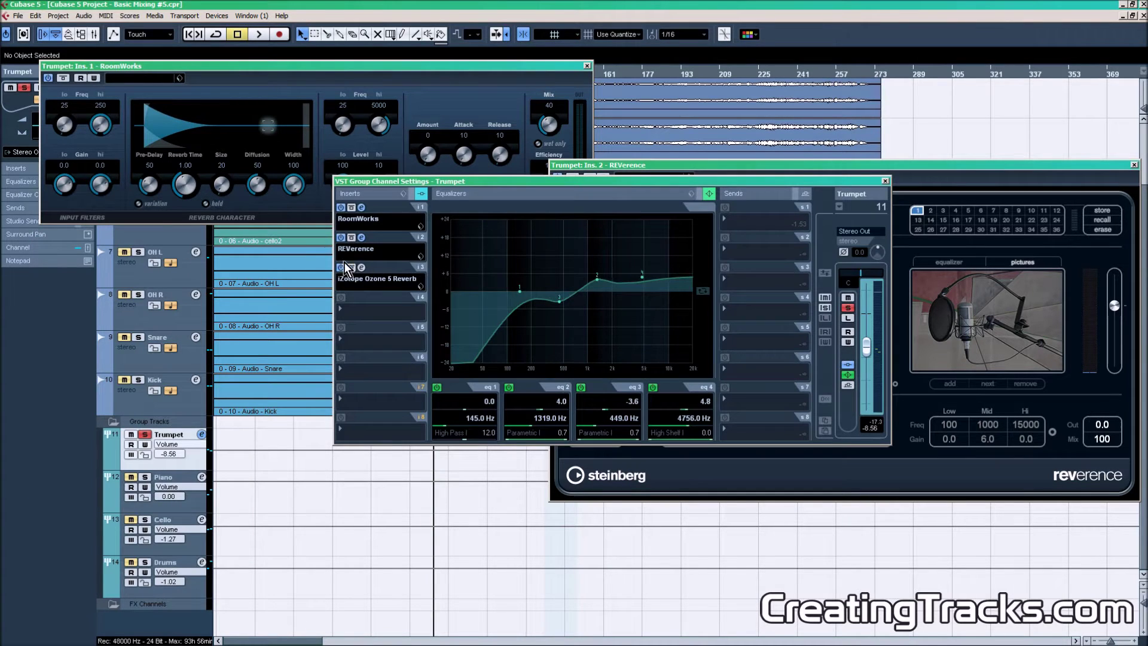
left_click(350, 280)
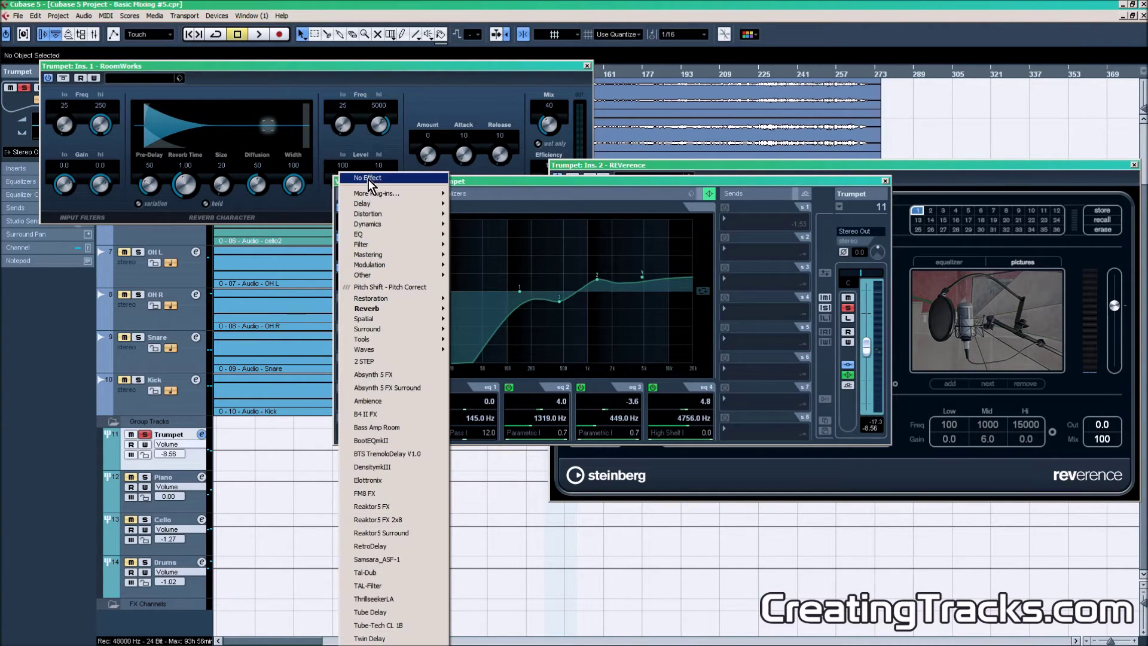
left_click(368, 179)
left_click(367, 246)
left_click(372, 184)
left_click(375, 215)
left_click(379, 181)
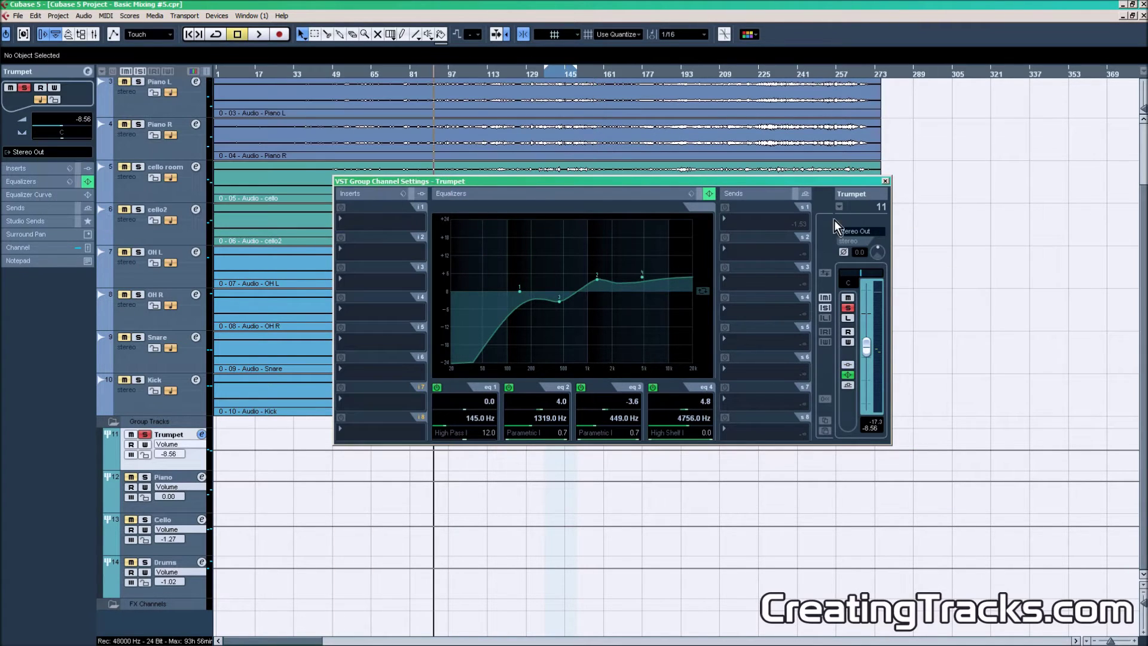
- Close the Trumpet group's channel settings and turn off its solo
left_click(886, 182)
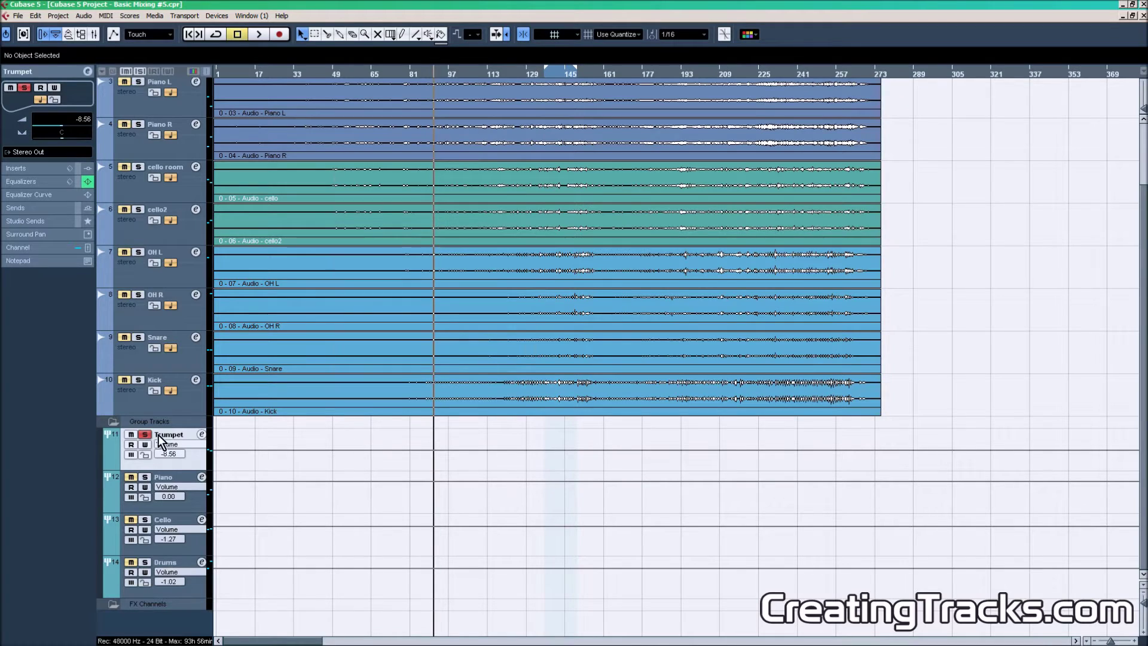
left_click(144, 434)
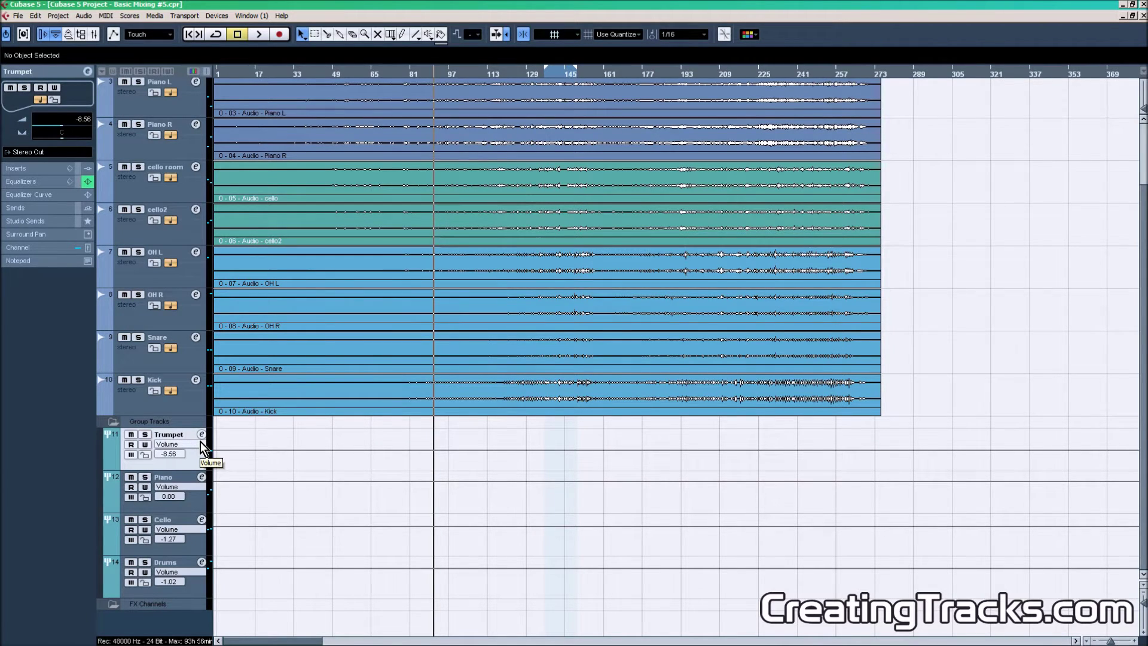
- Load the RoomWorks reverb in the first insert slot of the Trumpet1 track
left_click(197, 109)
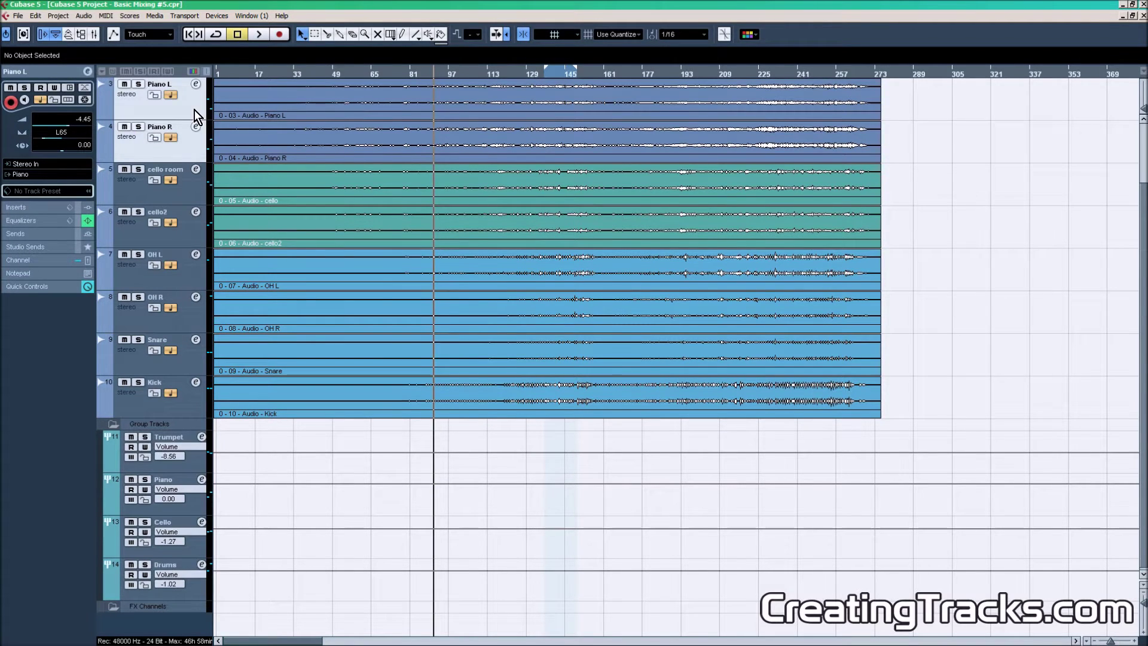
left_click(189, 191)
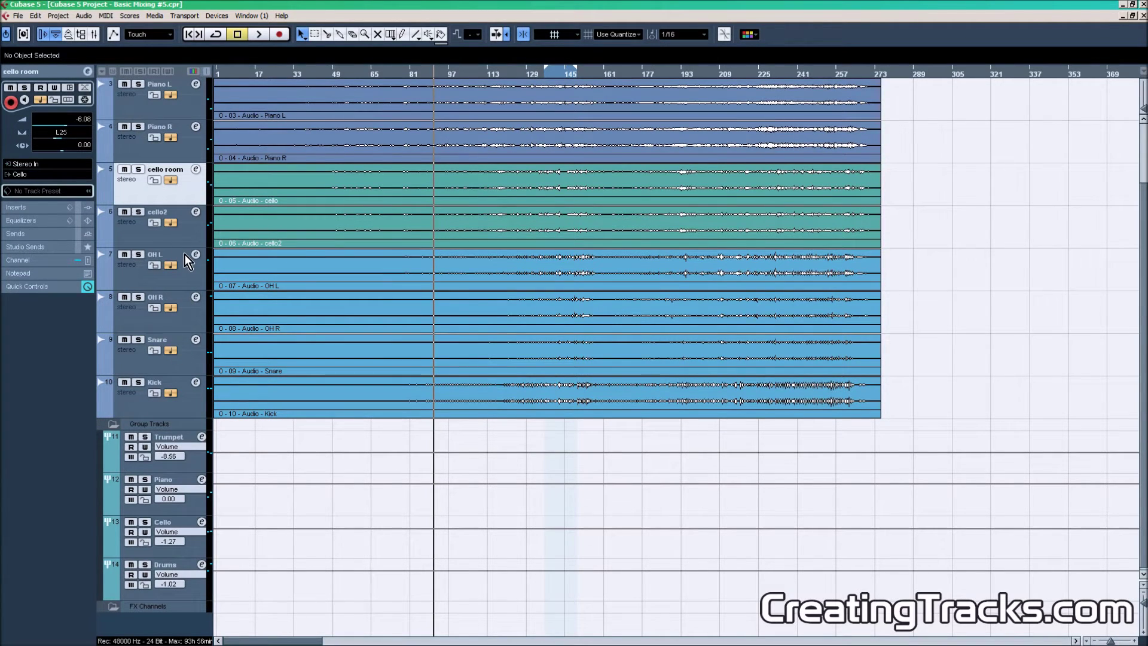
scroll(184, 254, "up", 2)
left_click(199, 106)
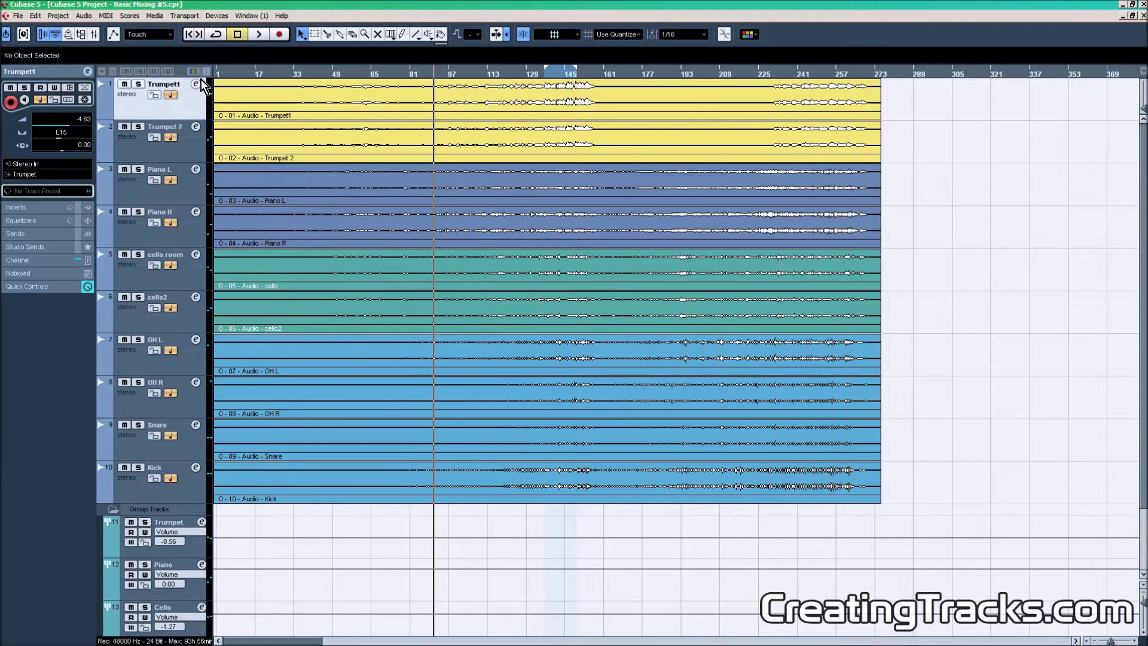
left_click(196, 83)
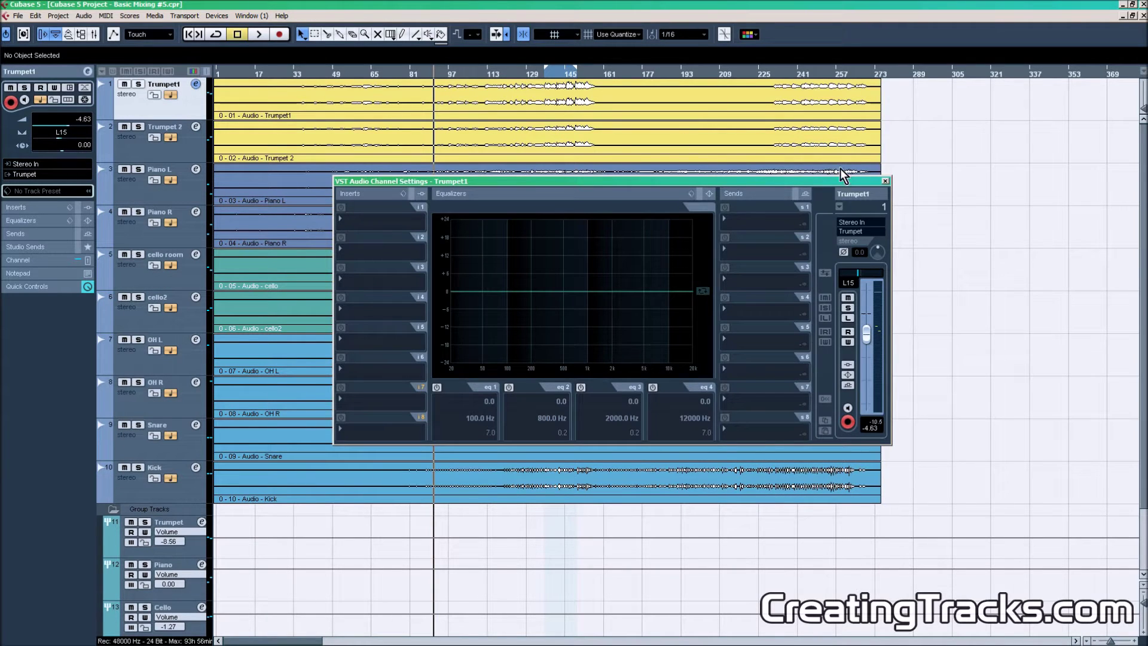
left_click(381, 220)
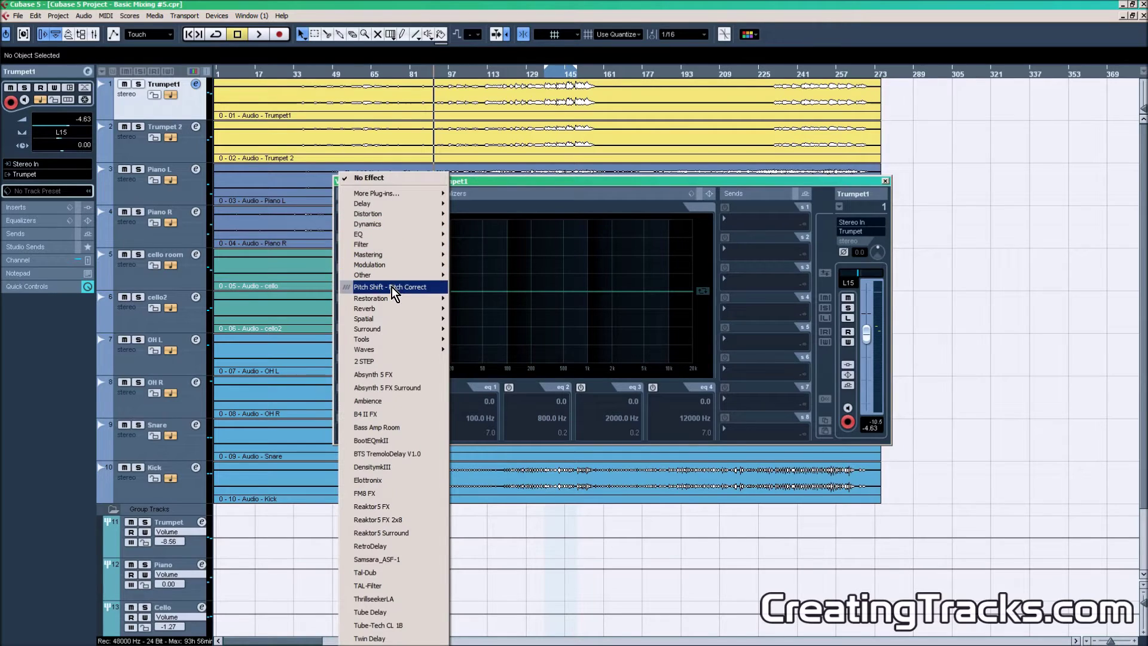
mouse_move(389, 309)
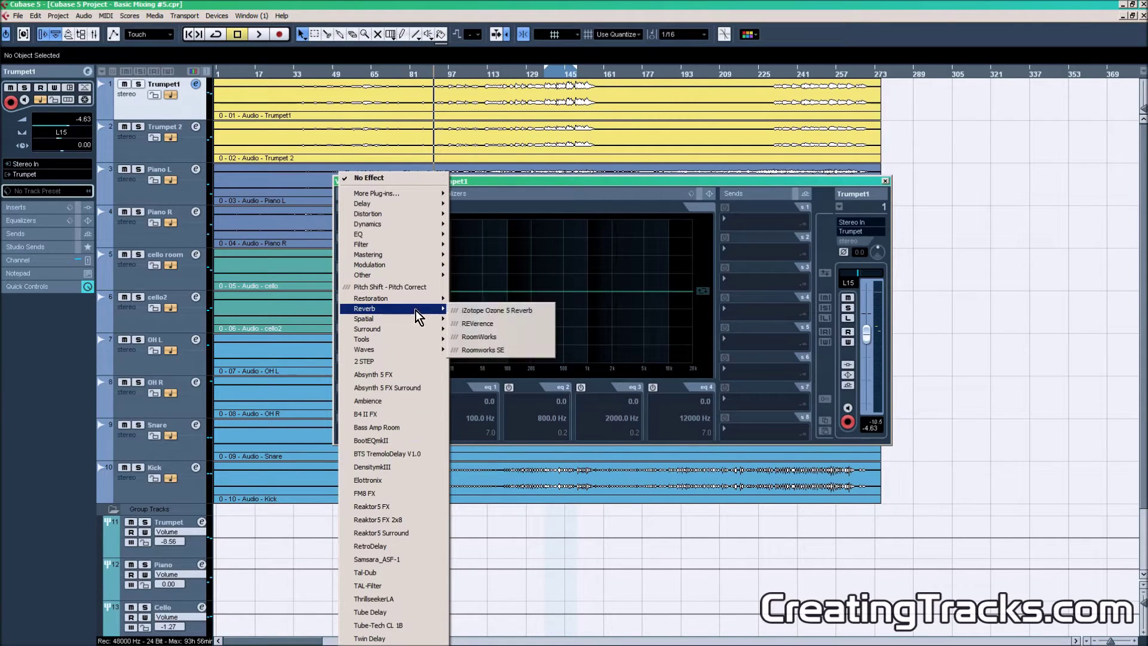
left_click(499, 350)
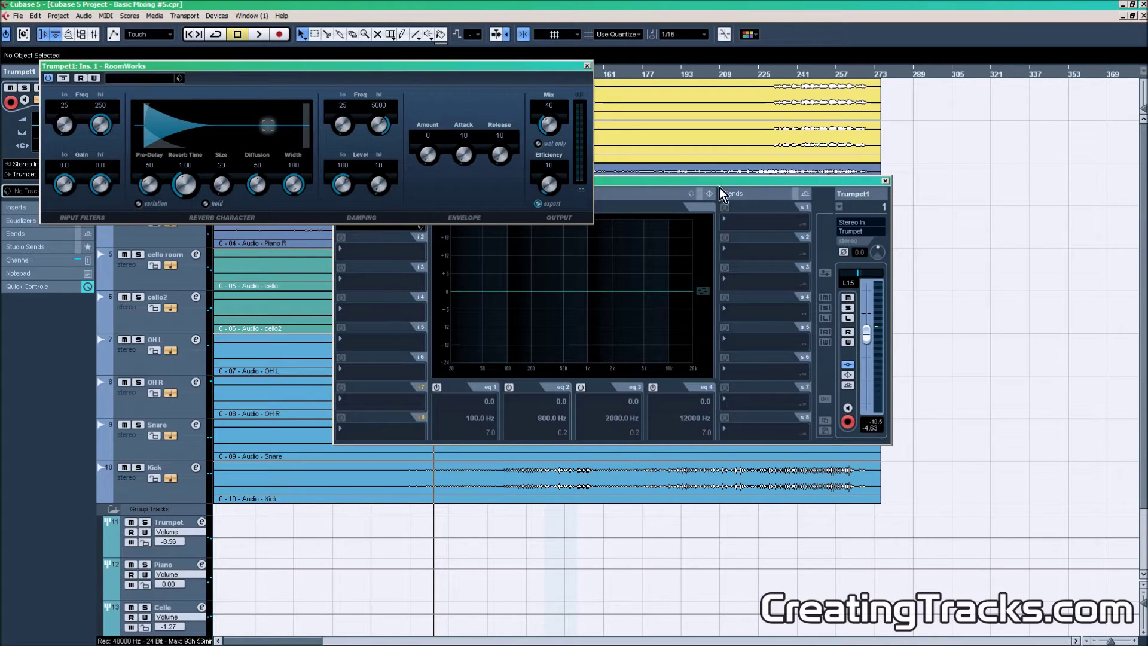
- Solo and play Trumpet1 while setting its RoomWorks mix to 100 and reverb time to 4.29
left_click(847, 307)
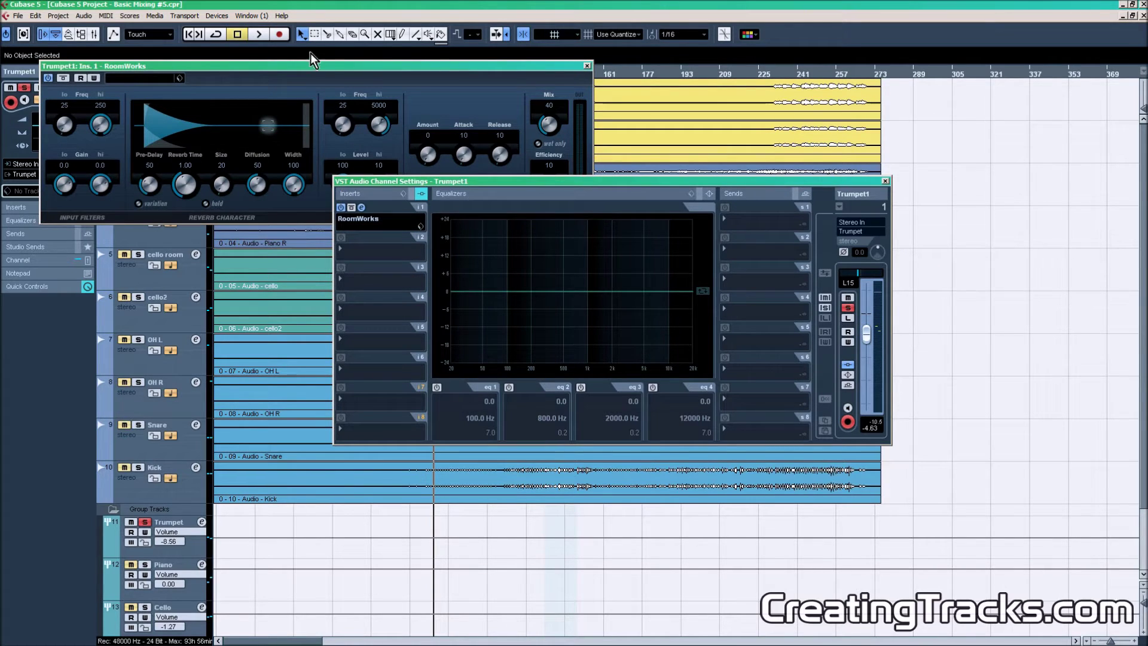
key("space")
left_click_drag(539, 66, 578, 253)
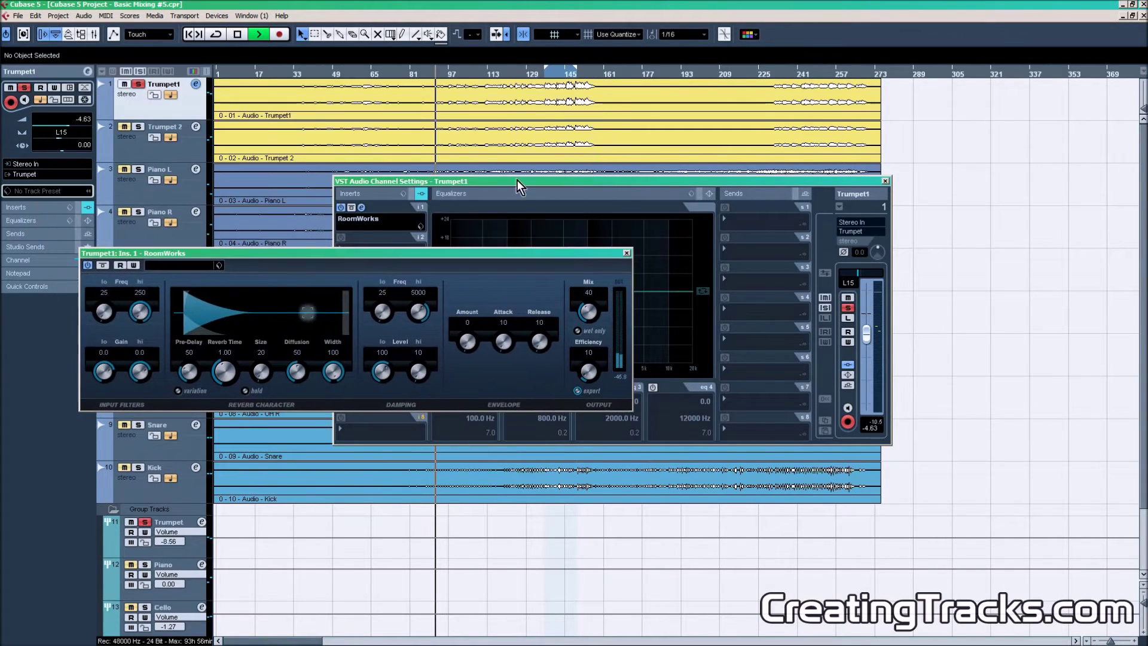
left_click_drag(594, 329, 581, 210)
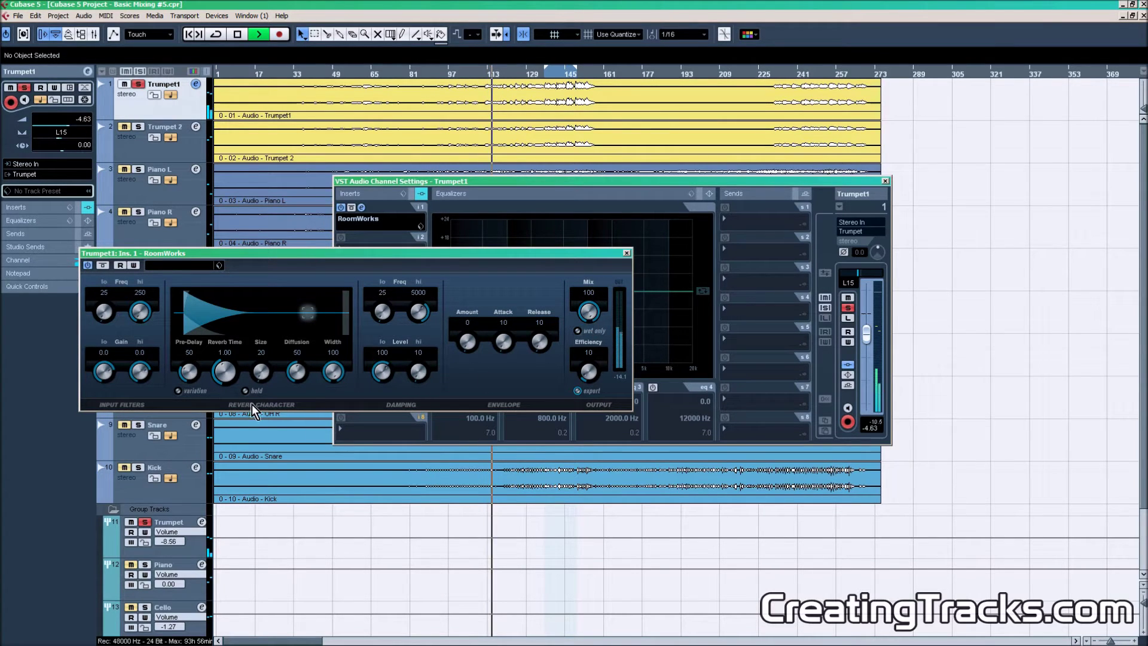
left_click_drag(225, 375, 228, 352)
mouse_move(600, 298)
left_mouse_down()
mouse_move(598, 349)
mouse_move(597, 289)
left_mouse_up()
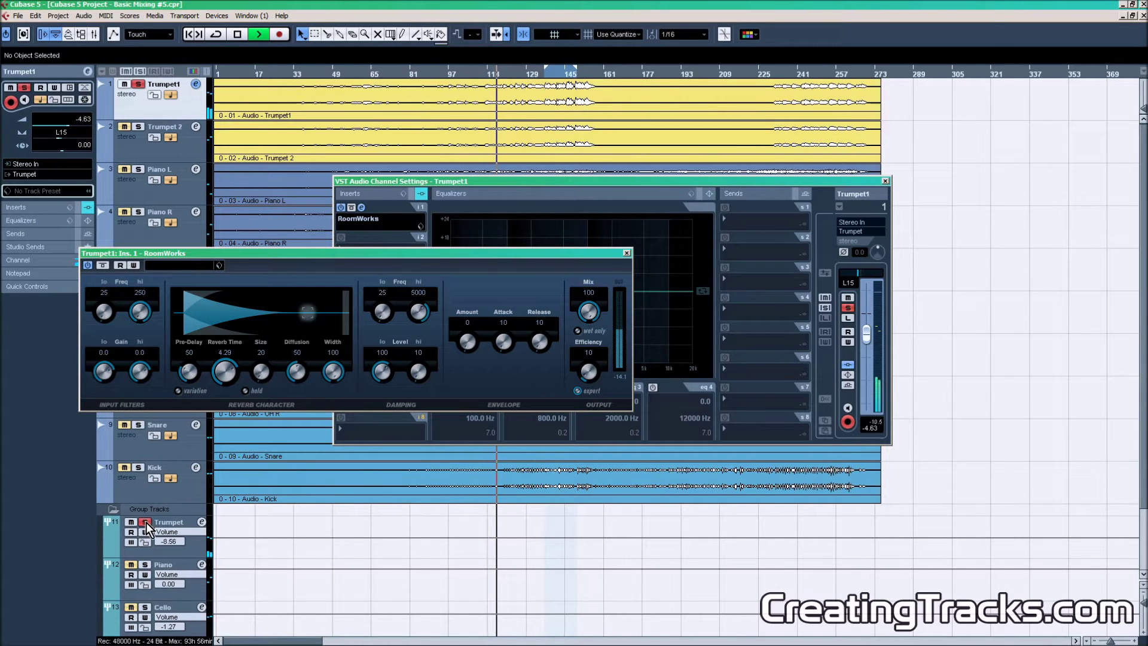
- Vary the RoomWorks mix on Trumpet1 while all tracks play, finishing at 13
left_click_drag(591, 313, 599, 410)
left_click_drag(589, 314, 578, 268)
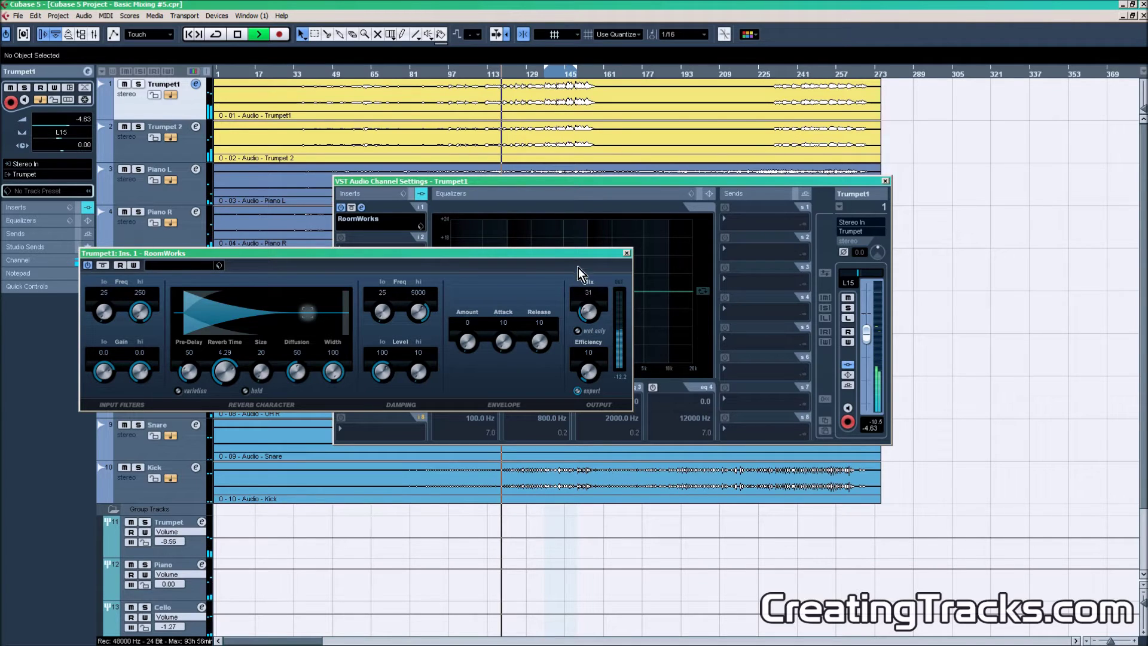
left_click_drag(568, 218, 577, 195)
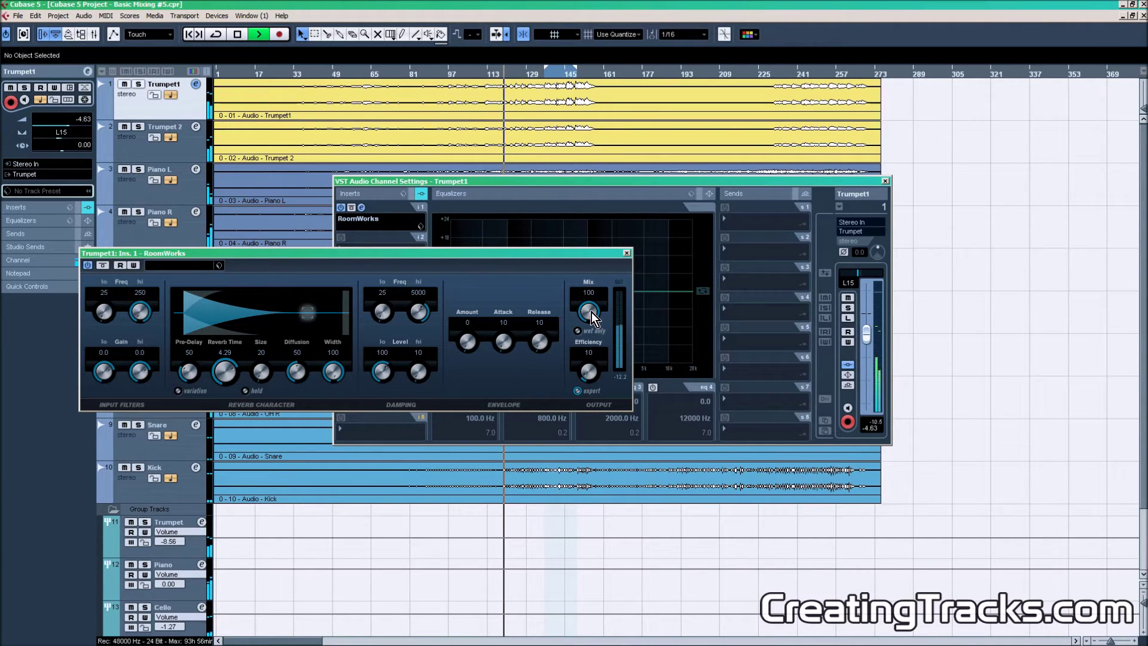
left_click_drag(592, 312, 616, 438)
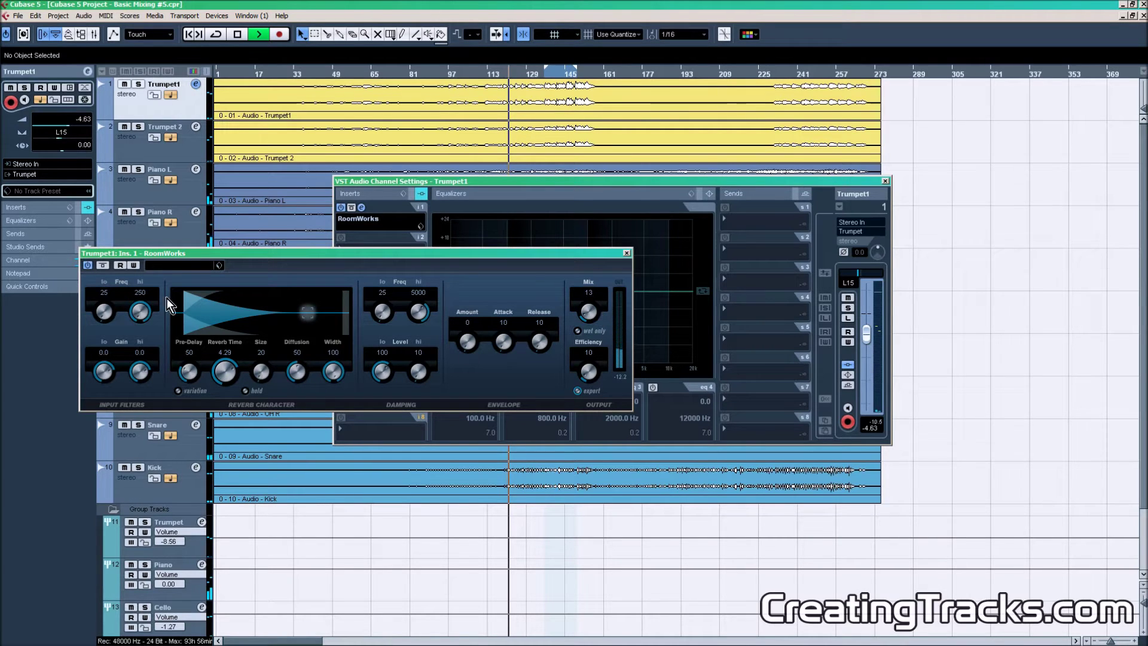
- Compare Trumpet1 with RoomWorks bypassed and active, stop playback and close the reverb window
left_click(88, 266)
left_click(88, 267)
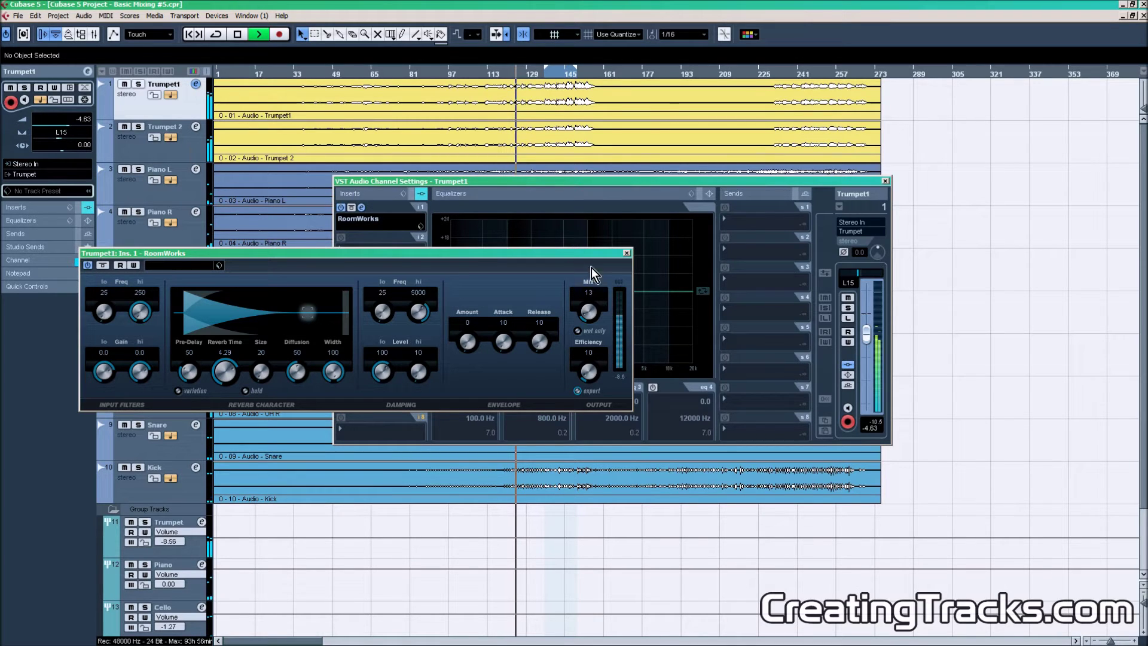
key("space")
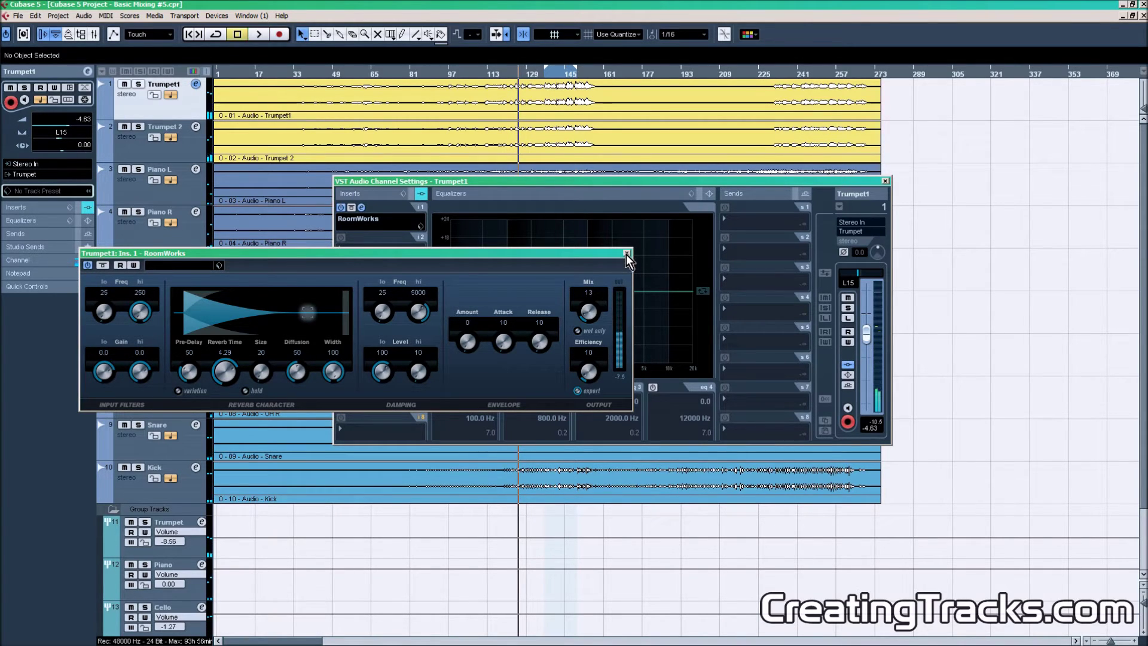
left_click(627, 253)
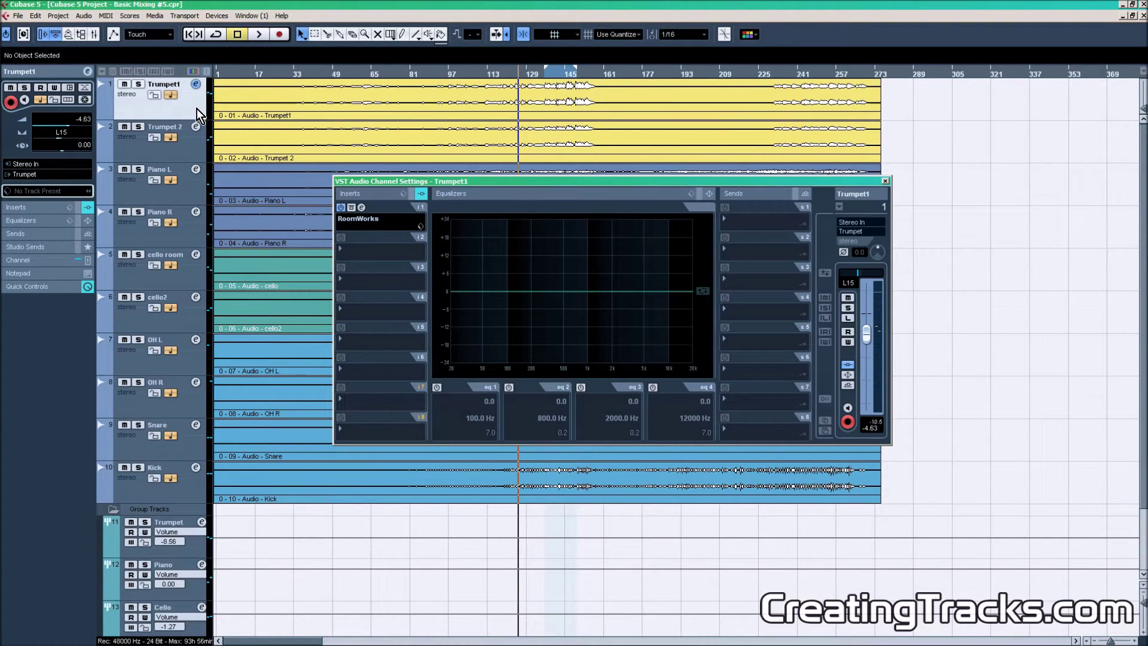
- Remove RoomWorks from Trumpet1's first insert slot and close the channel settings
left_click(187, 153)
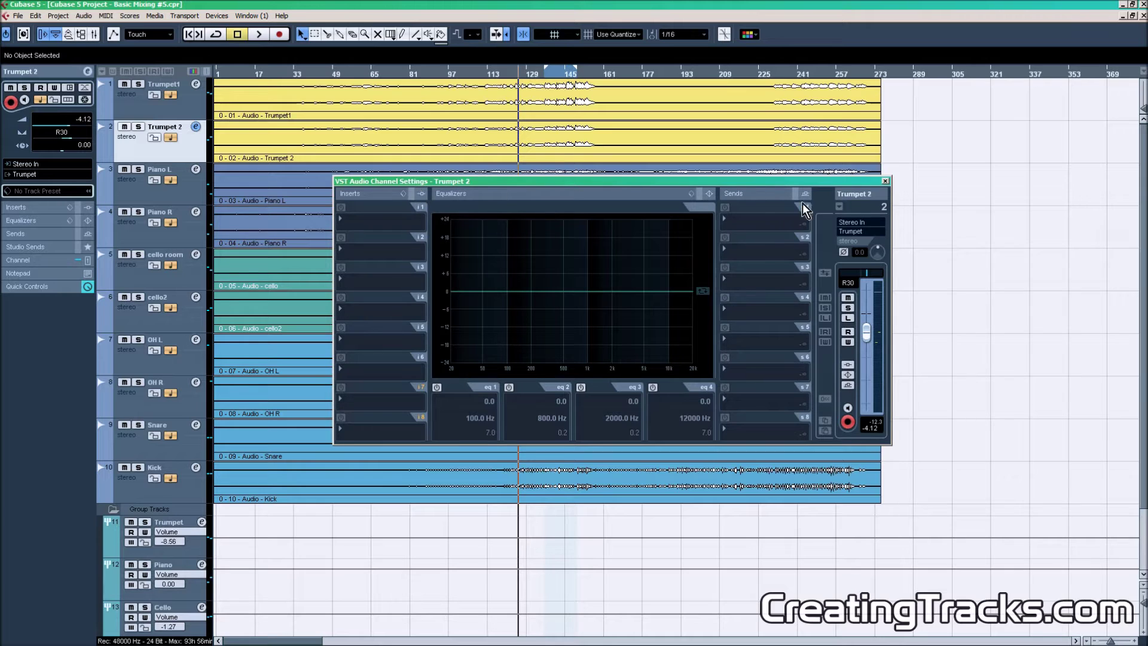
left_click(886, 180)
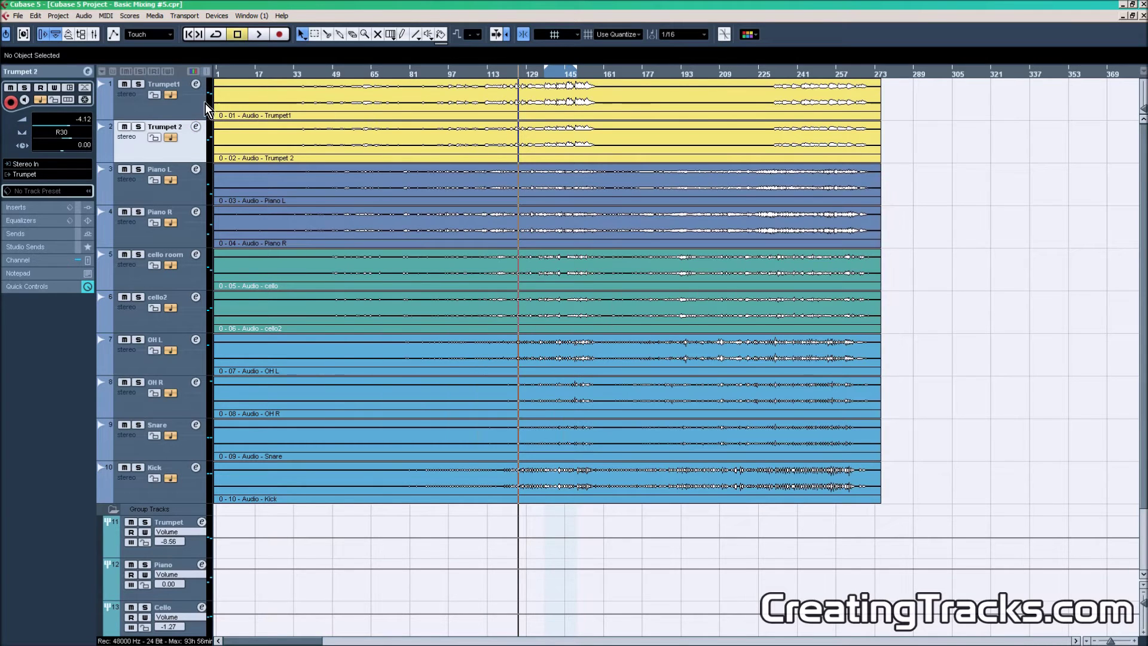
left_click(204, 104)
left_click(196, 85)
left_click(365, 220)
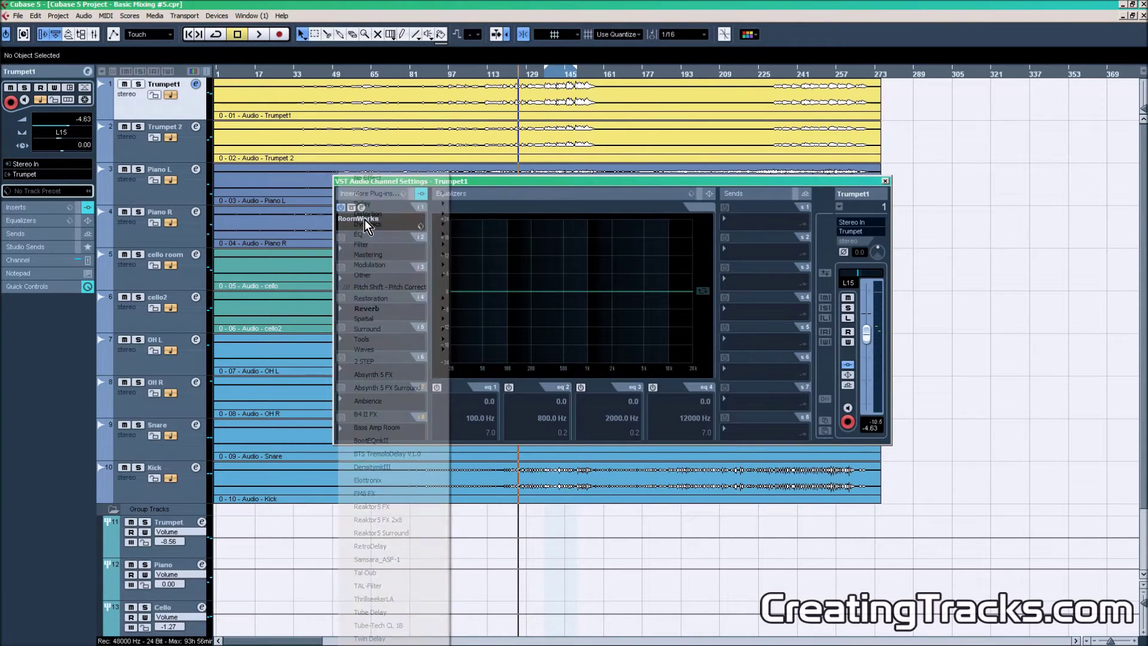
left_click(384, 179)
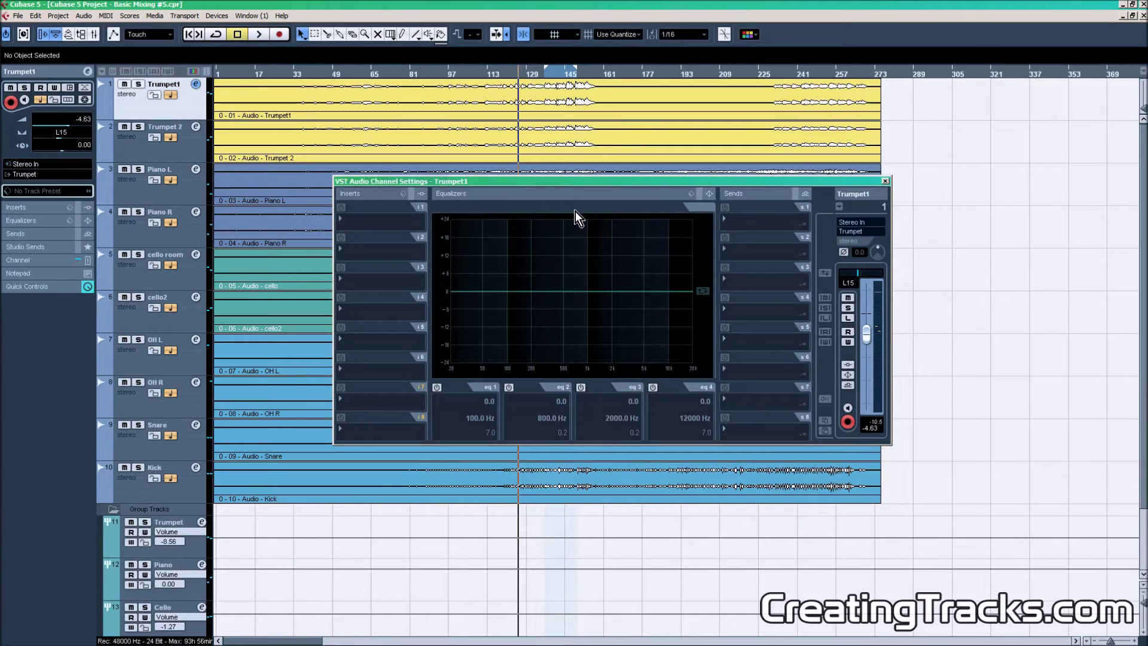
left_click(885, 181)
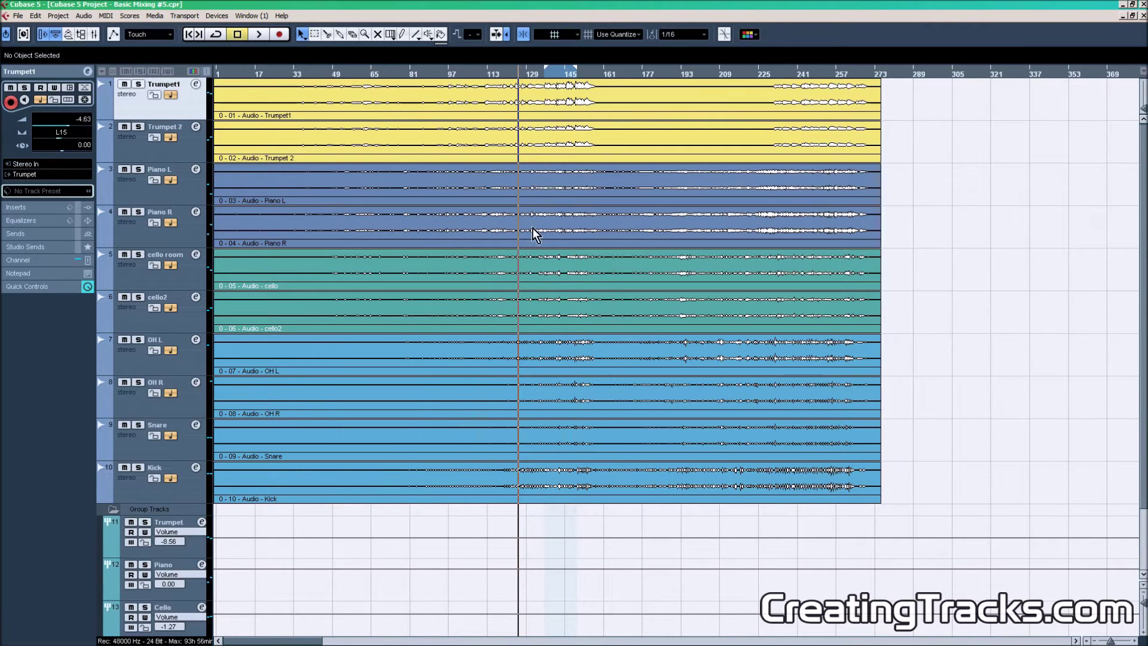
- Load RoomWorks in the Trumpet group's first insert slot and reposition its window
left_click(182, 140)
left_click(170, 525)
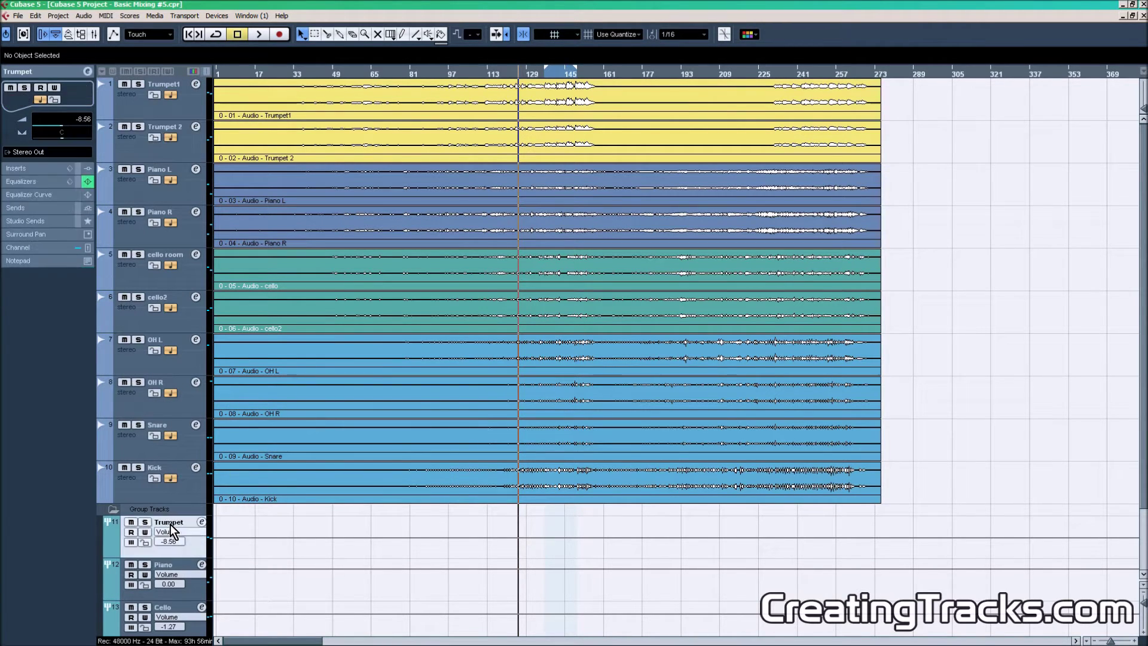
left_click(202, 523)
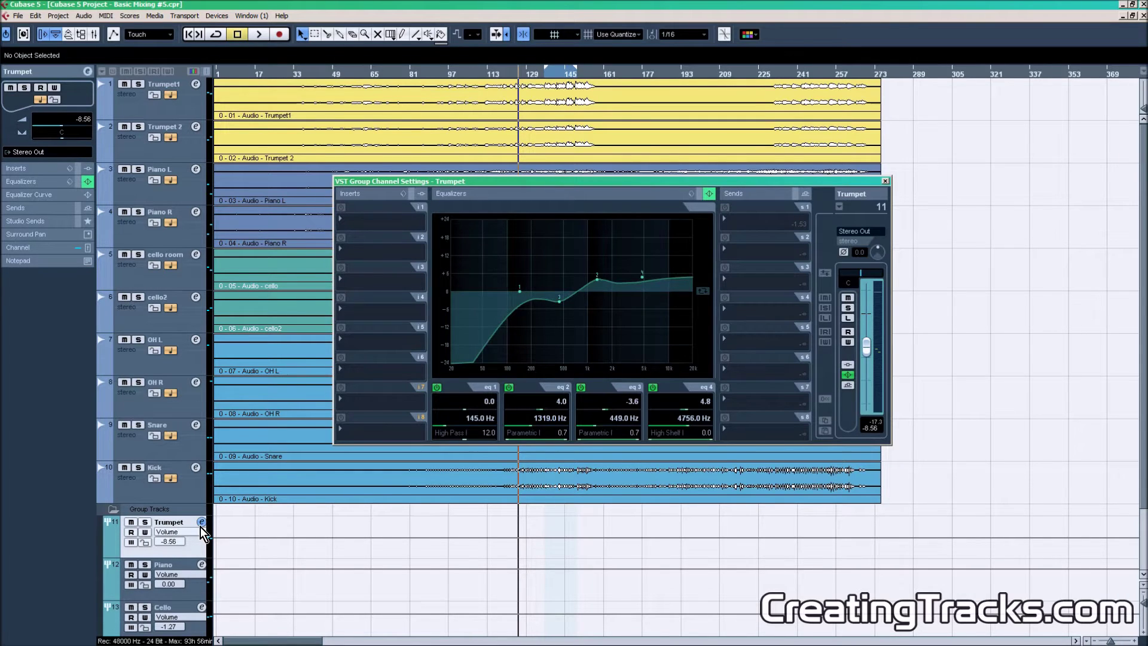
left_click(201, 526)
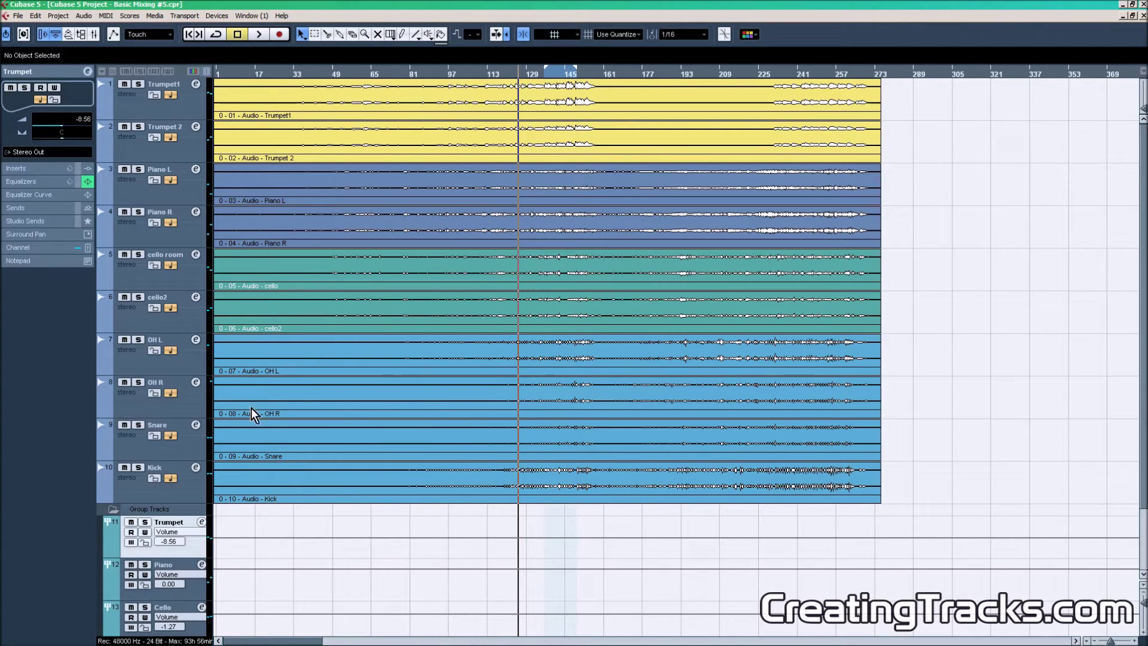
left_click(201, 524)
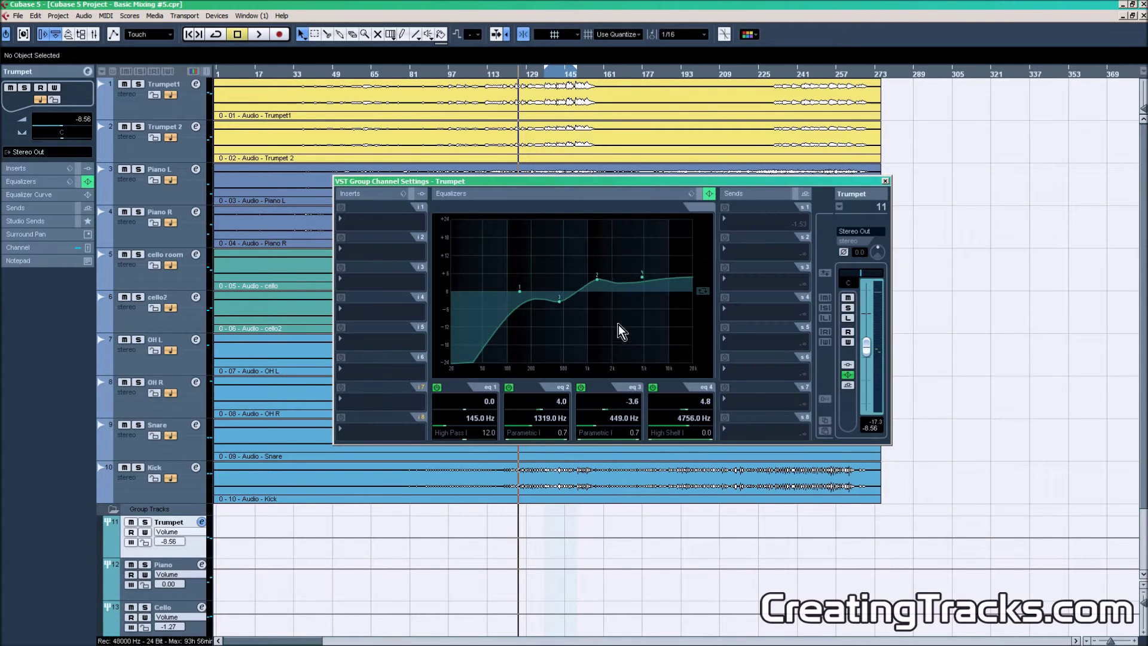
left_click(378, 224)
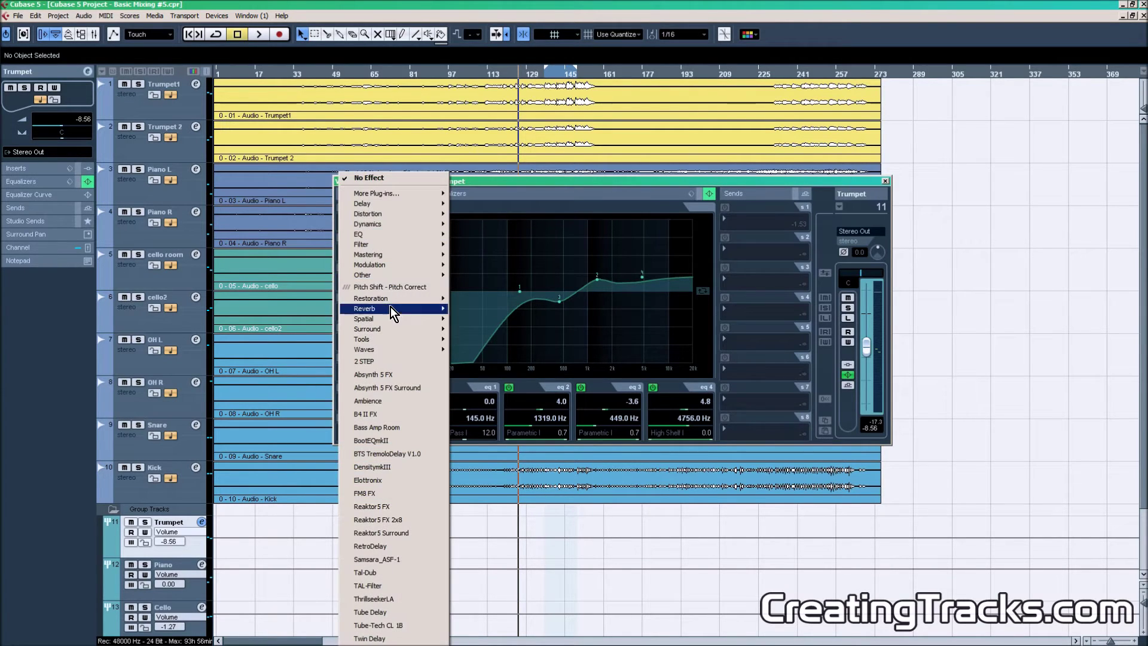
mouse_move(393, 321)
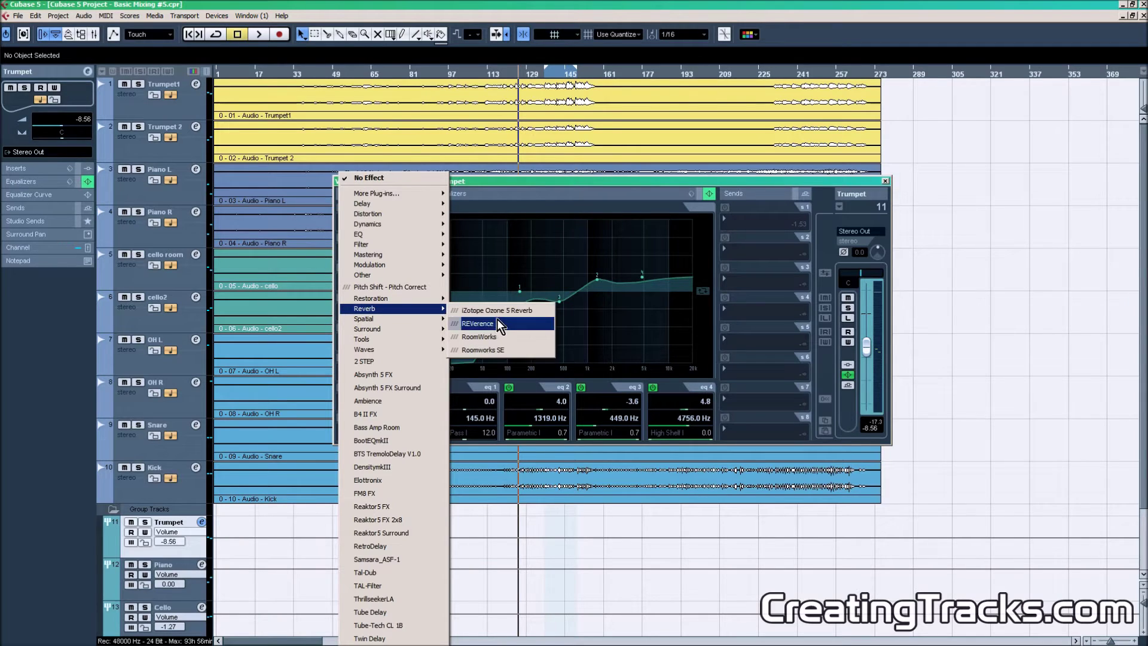
left_click(500, 338)
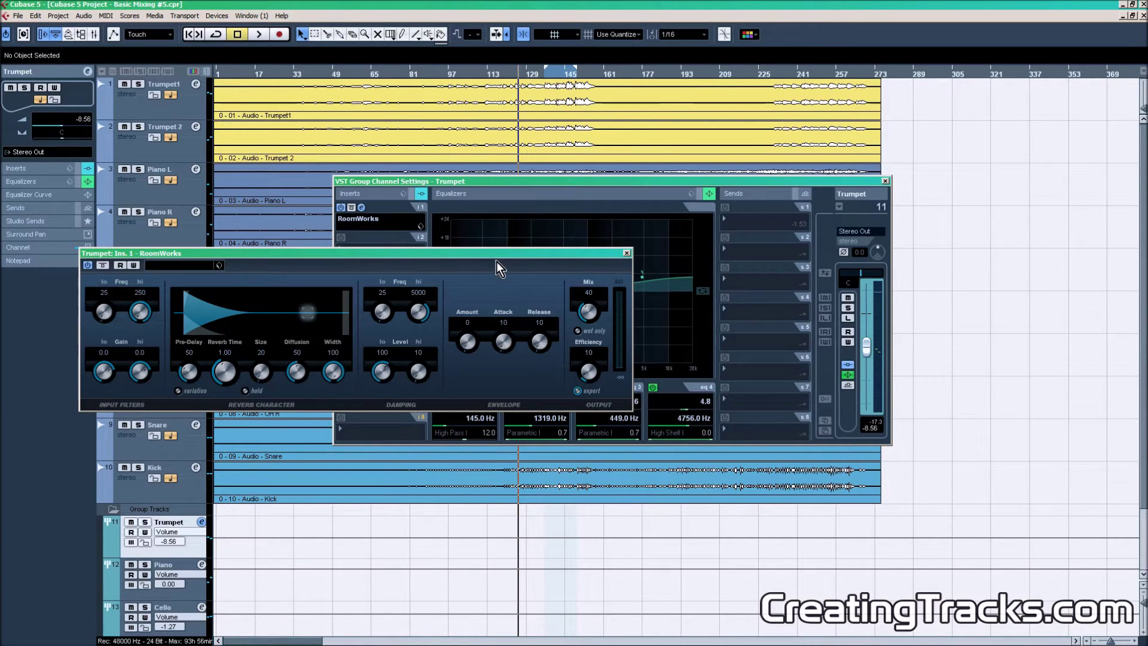
left_click_drag(494, 257, 713, 281)
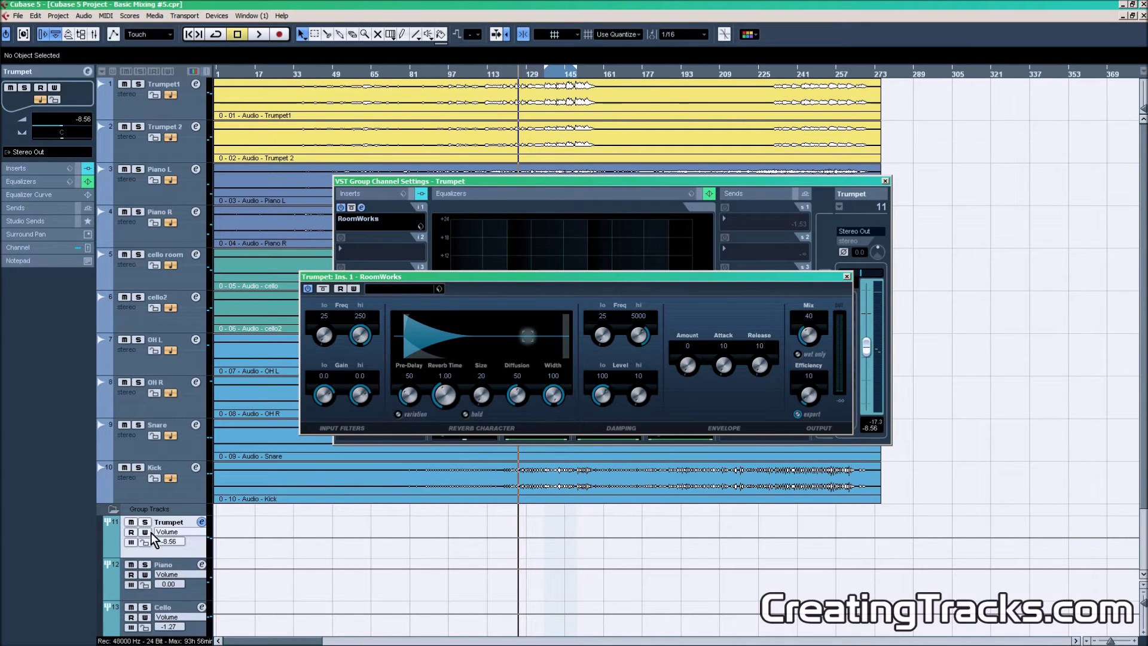
- Select the Trumpet1 and Trumpet 2 tracks and start playback from about bar 113
left_click(189, 151)
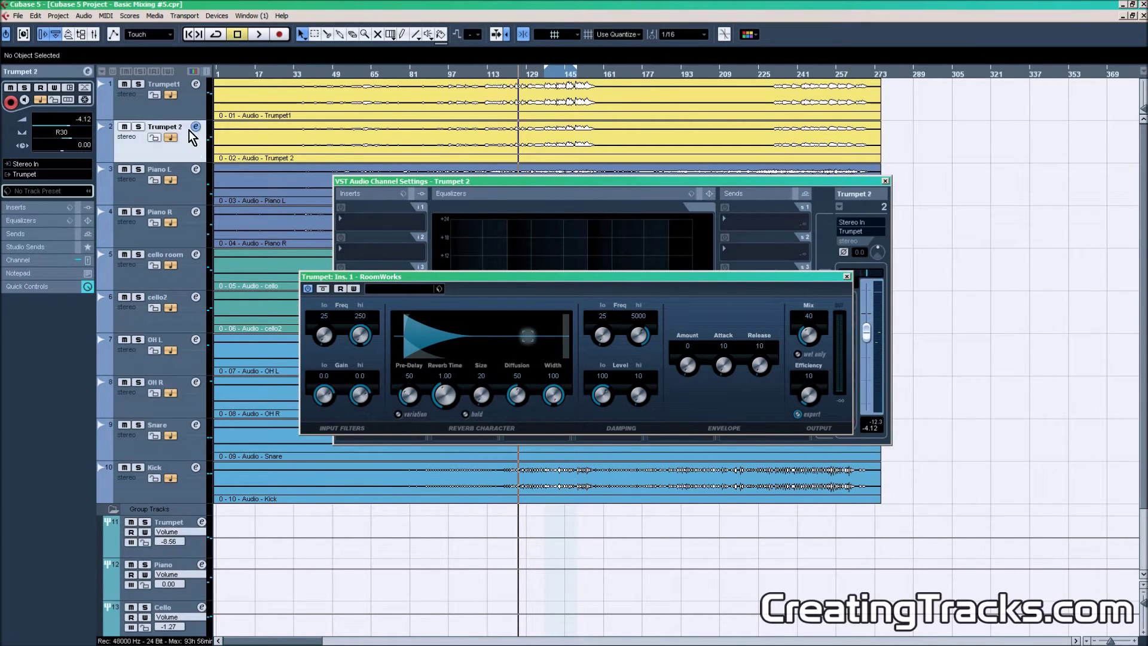
left_click(186, 100, "shift")
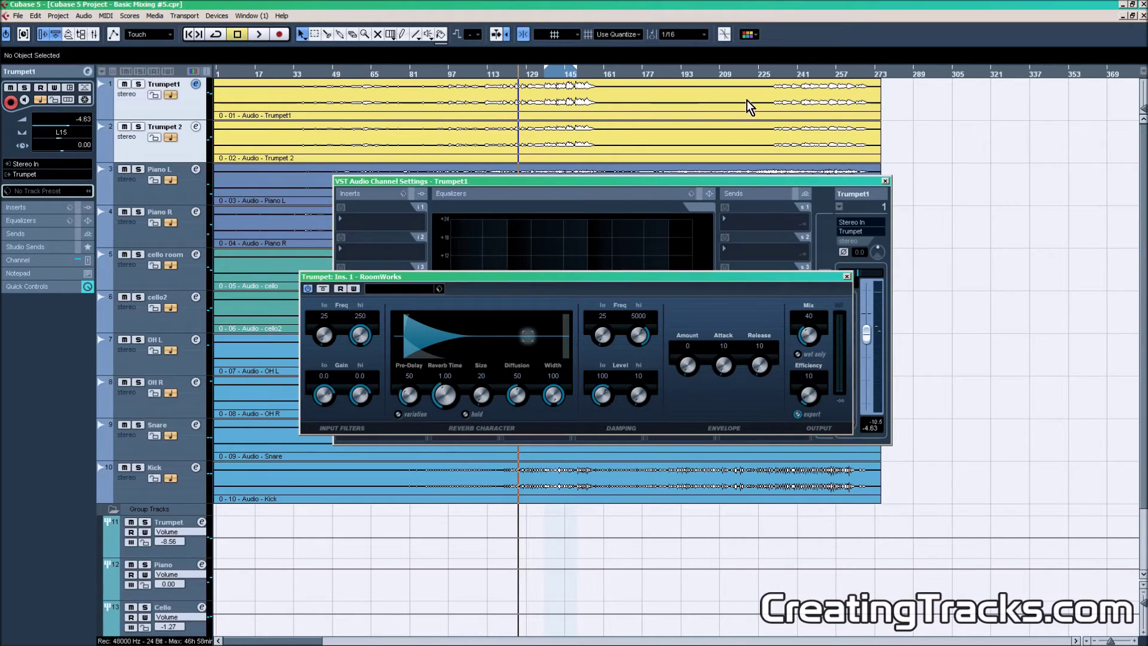
left_click(493, 73)
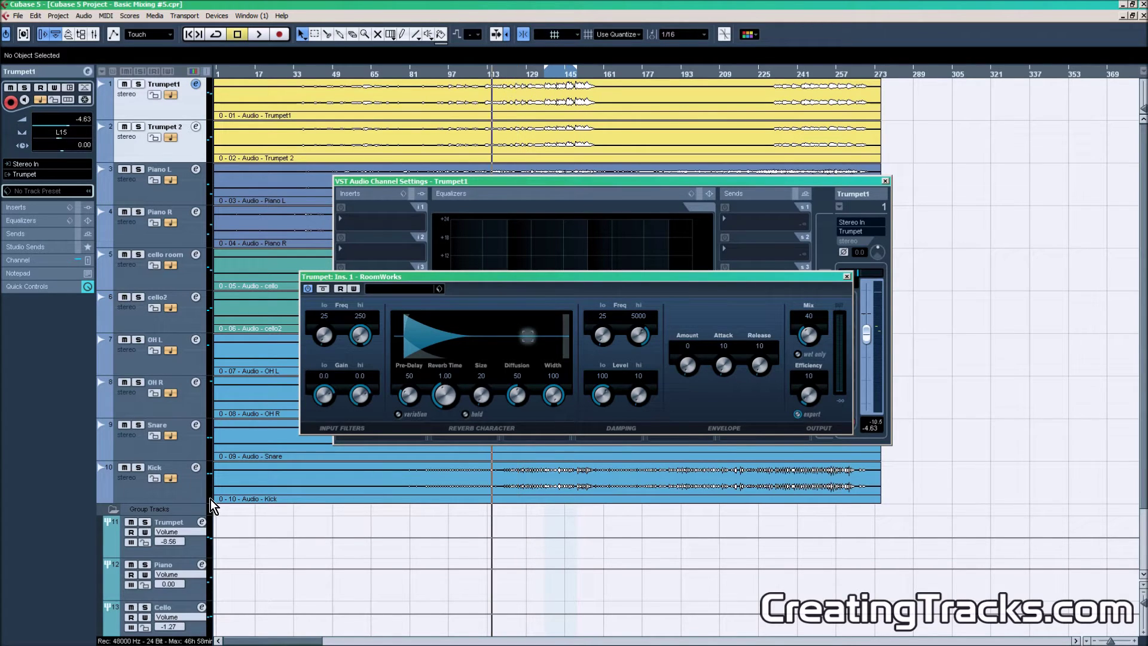
key("space")
- Set the Trumpet group's RoomWorks to mix 71, reverb time 2.96 and high damping frequency 8655, then move its window aside
left_click_drag(815, 345, 799, 293)
left_click_drag(442, 398, 444, 376)
left_click_drag(636, 337, 637, 320)
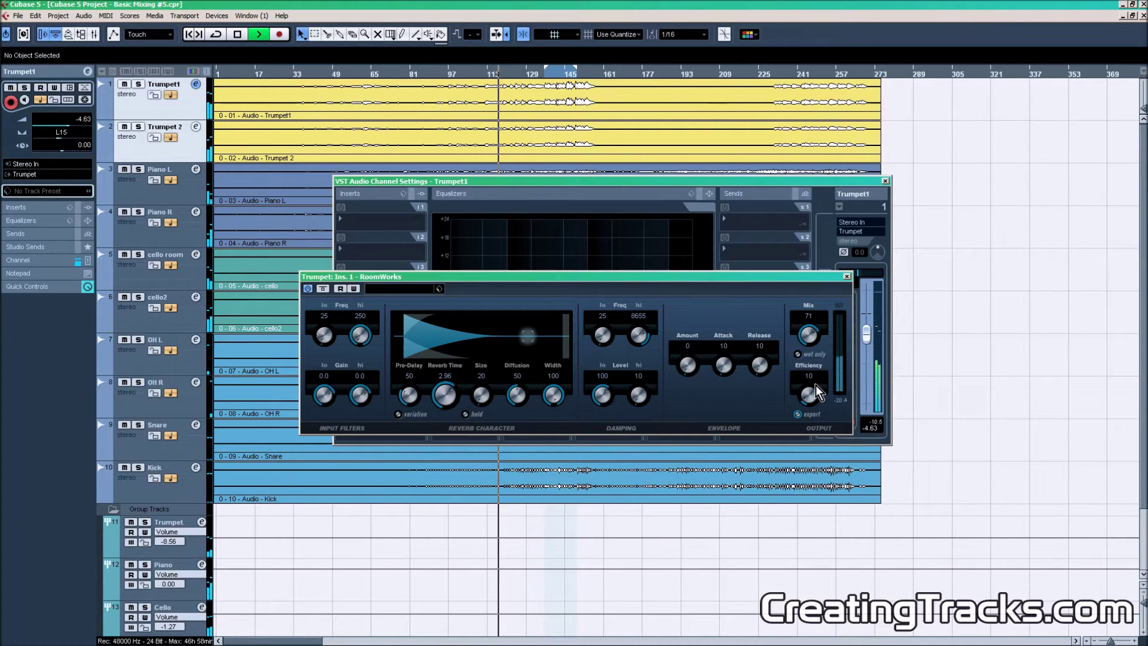
left_click_drag(797, 280, 631, 245)
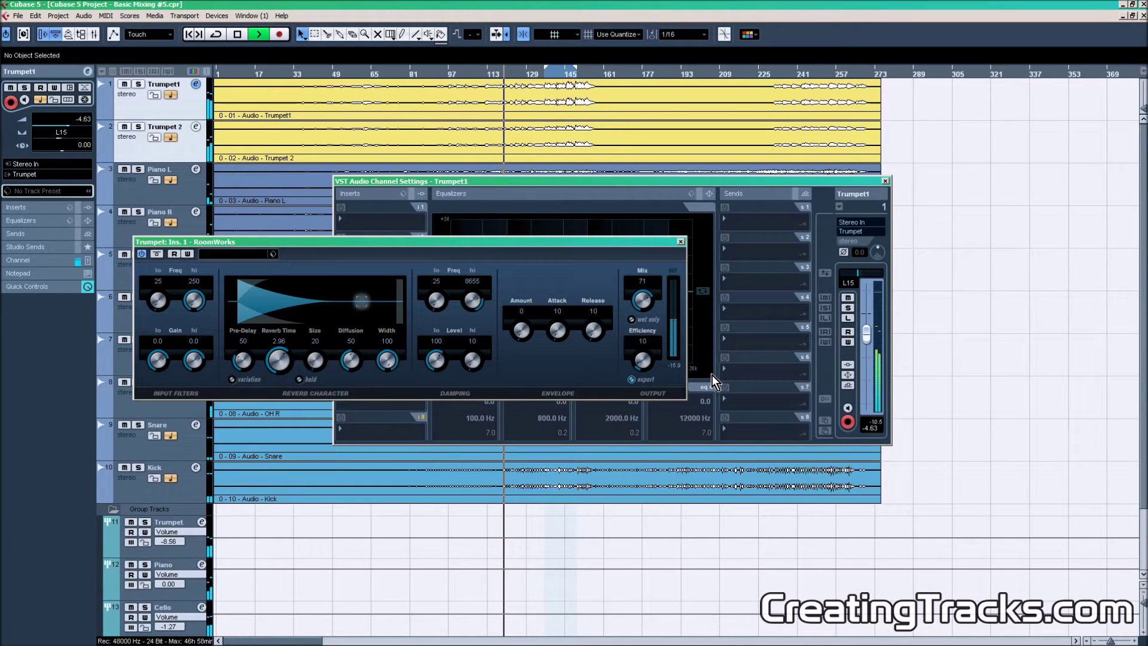
- Turn the Trumpet group's RoomWorks mix down to 0, stop playback, and close the reverb and Trumpet1 channel settings windows
left_click_drag(645, 302, 664, 403)
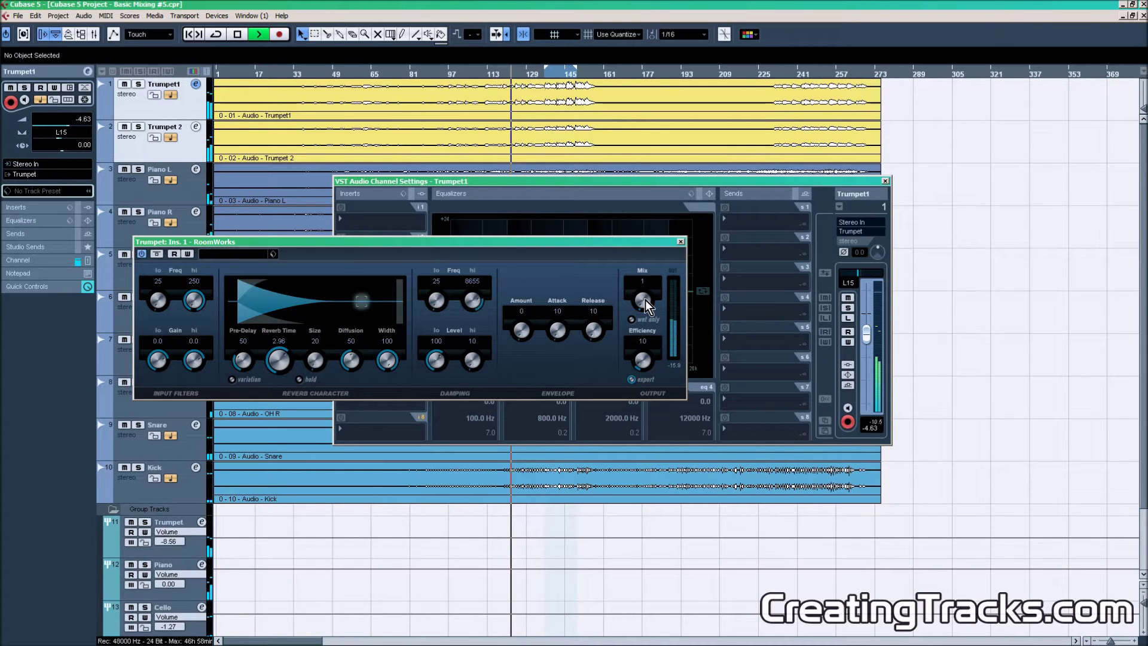
left_click_drag(643, 299, 658, 449)
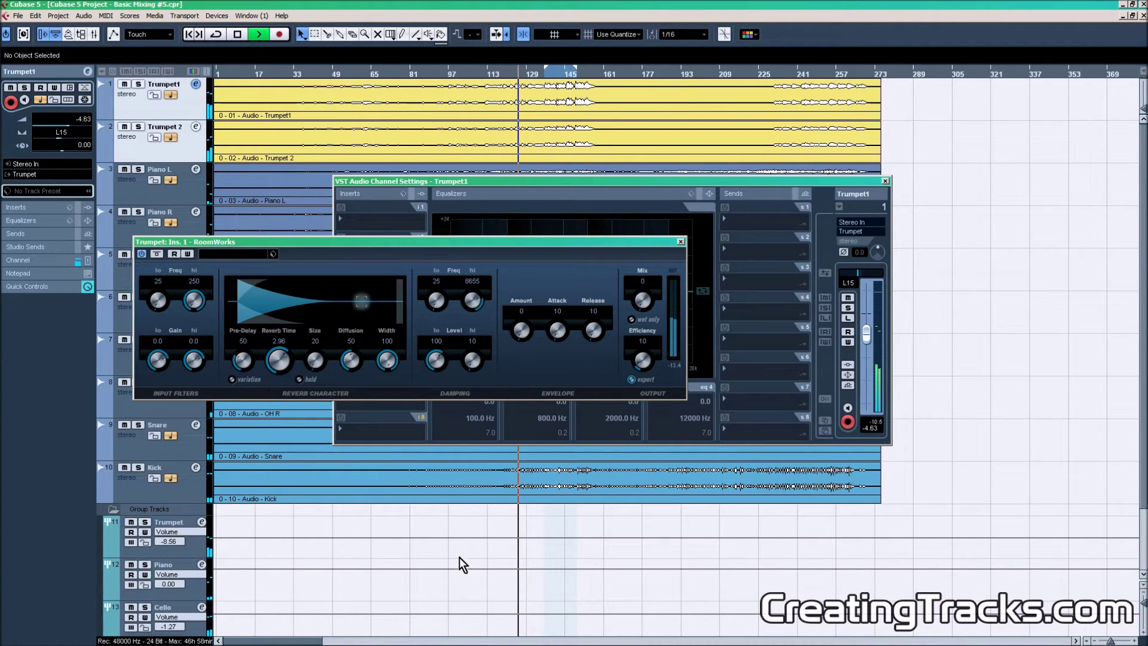
key("space")
left_click(681, 242)
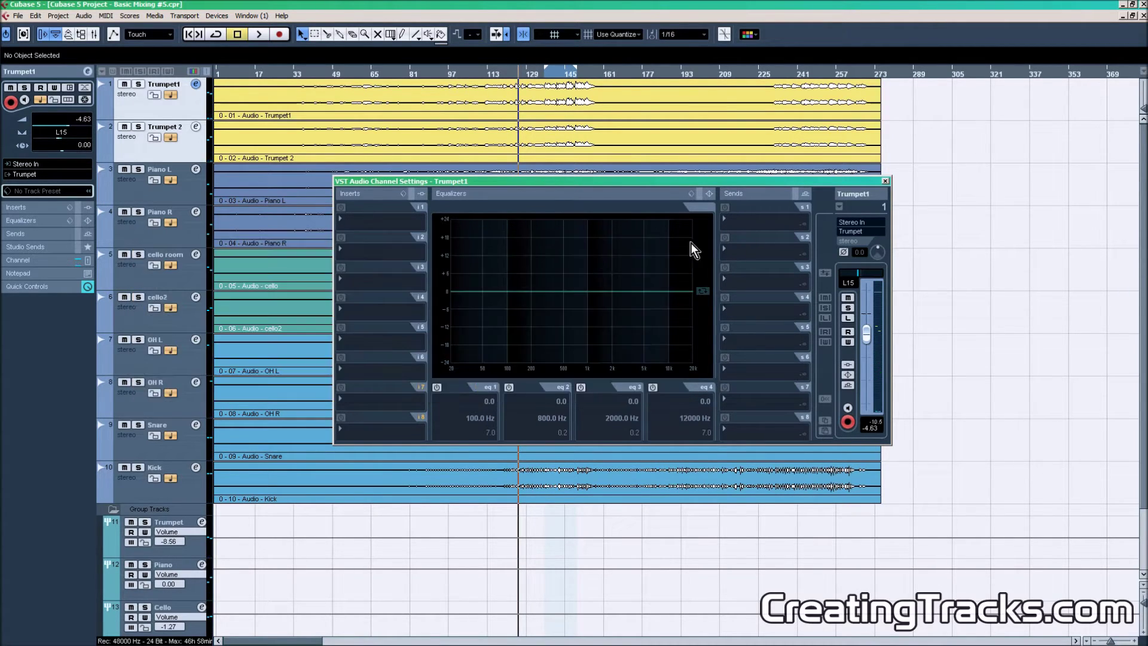
left_click(886, 180)
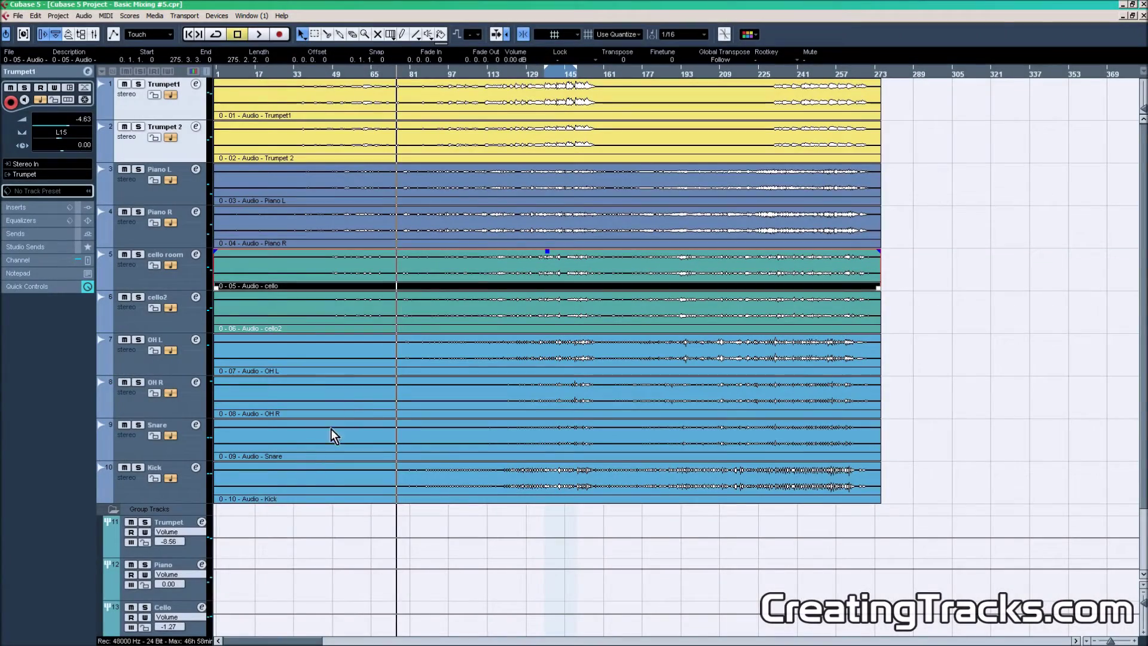
- Add a stereo FX channel track with RoomWorks as its effect
left_click(173, 519)
scroll(294, 458, "down", 2)
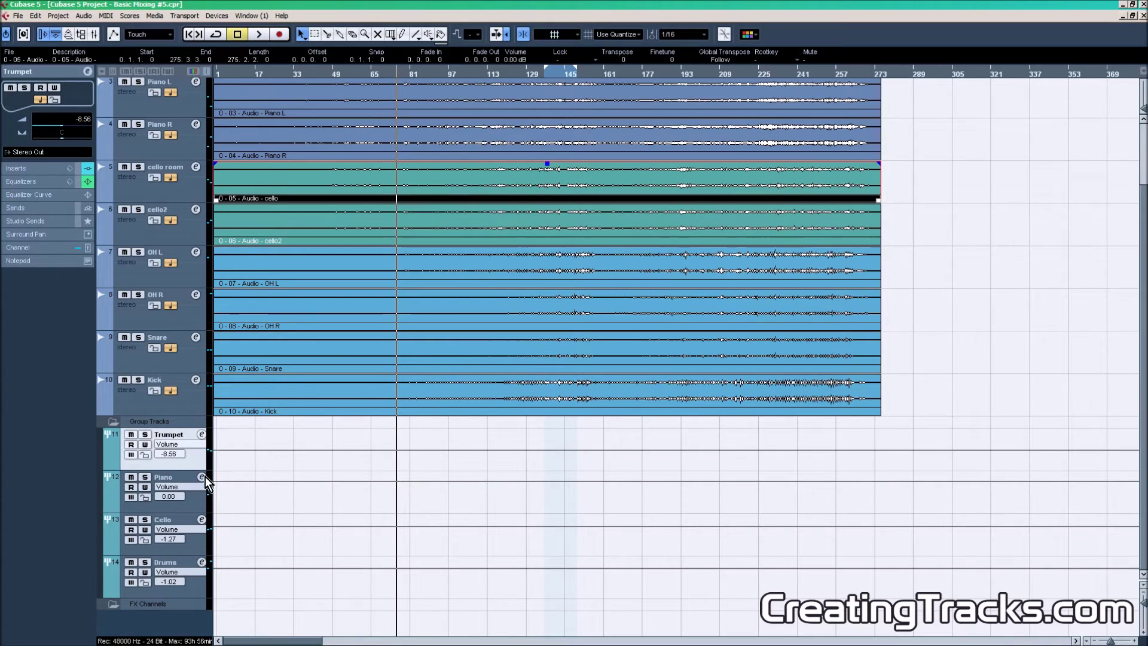
right_click(180, 433)
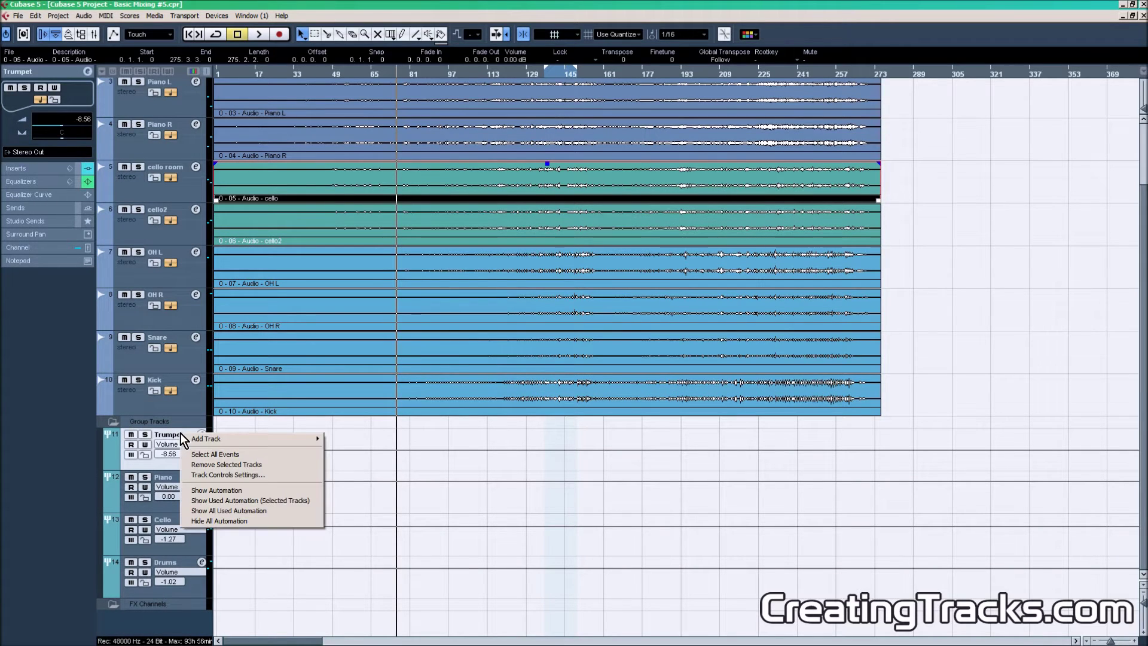
mouse_move(189, 439)
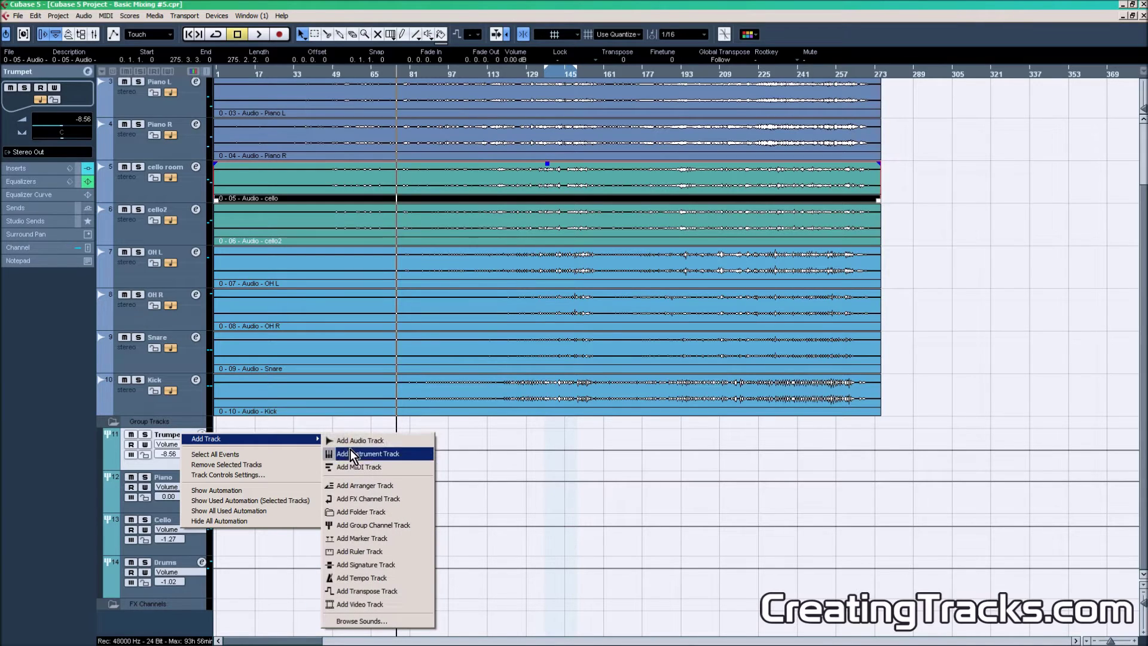
left_click(380, 502)
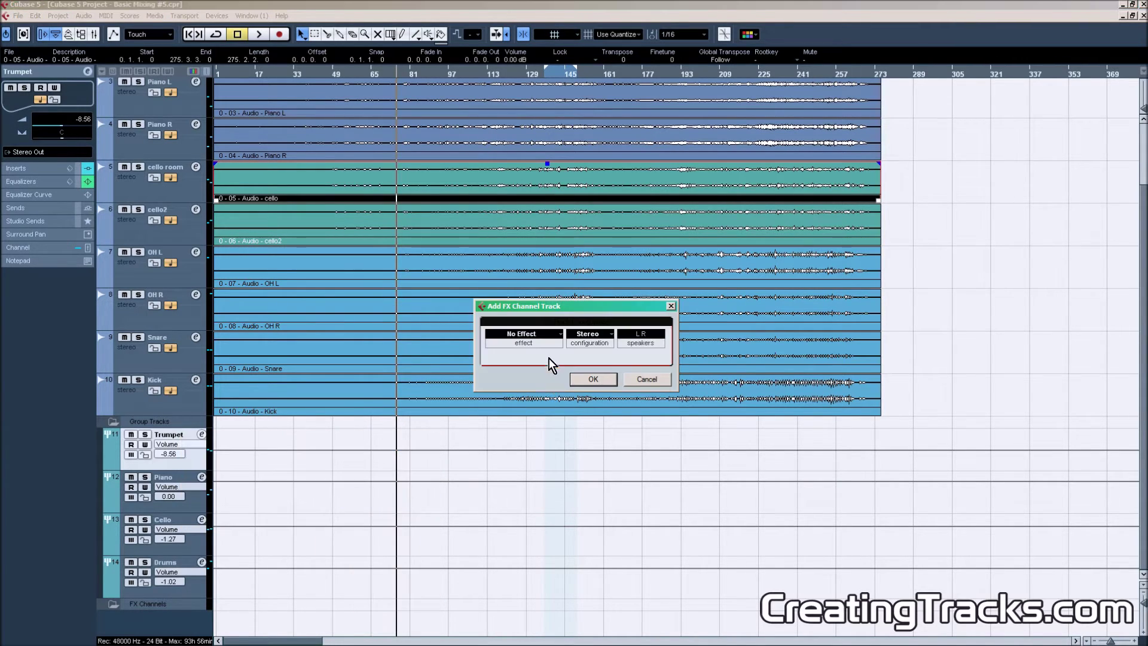
left_click(549, 329)
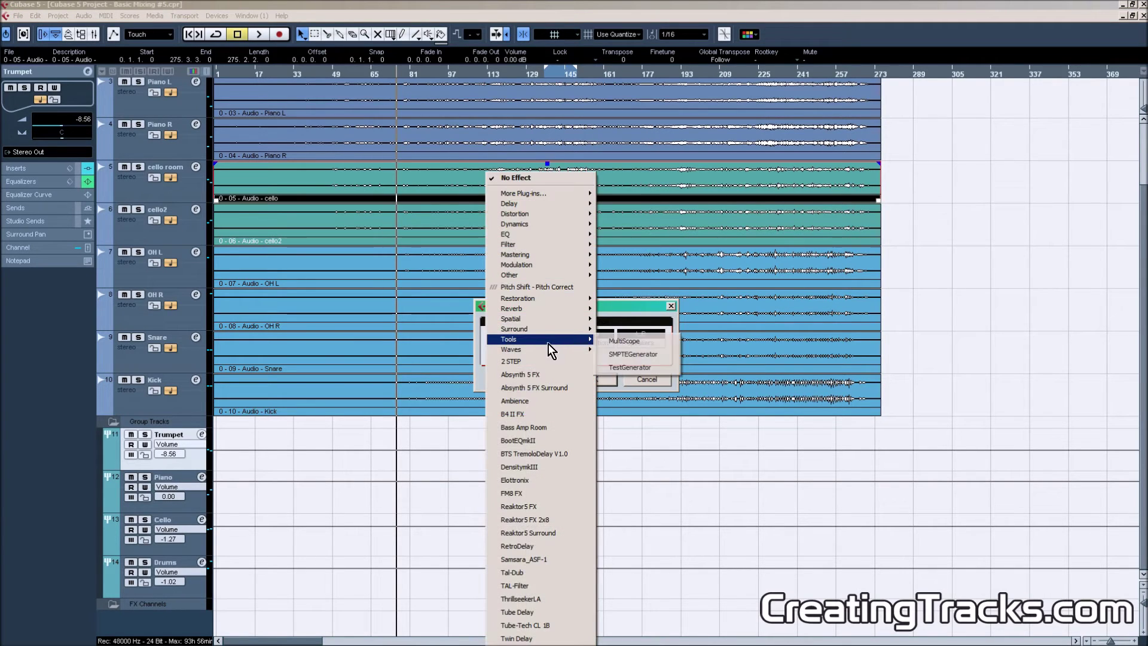
mouse_move(540, 308)
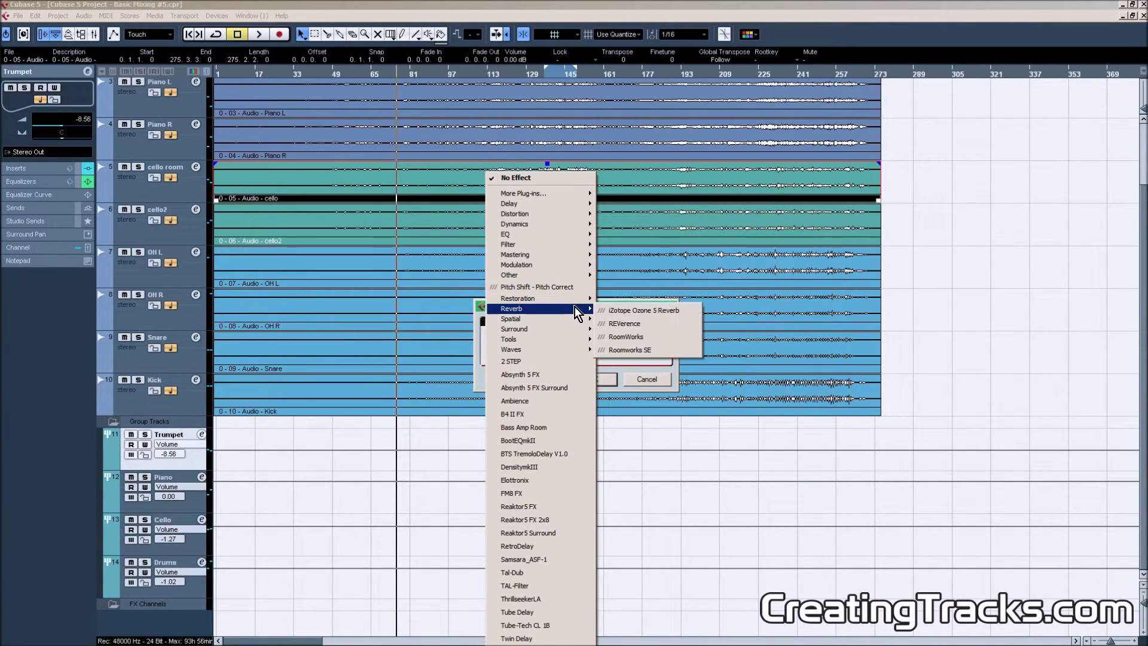
left_click(636, 337)
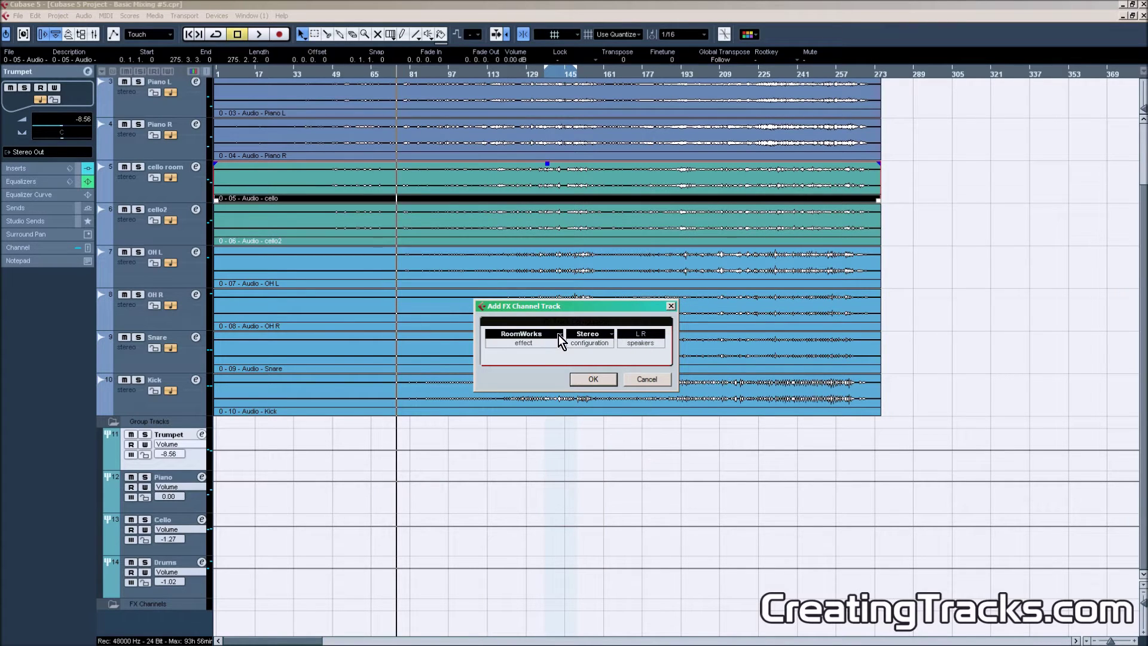
left_click(593, 380)
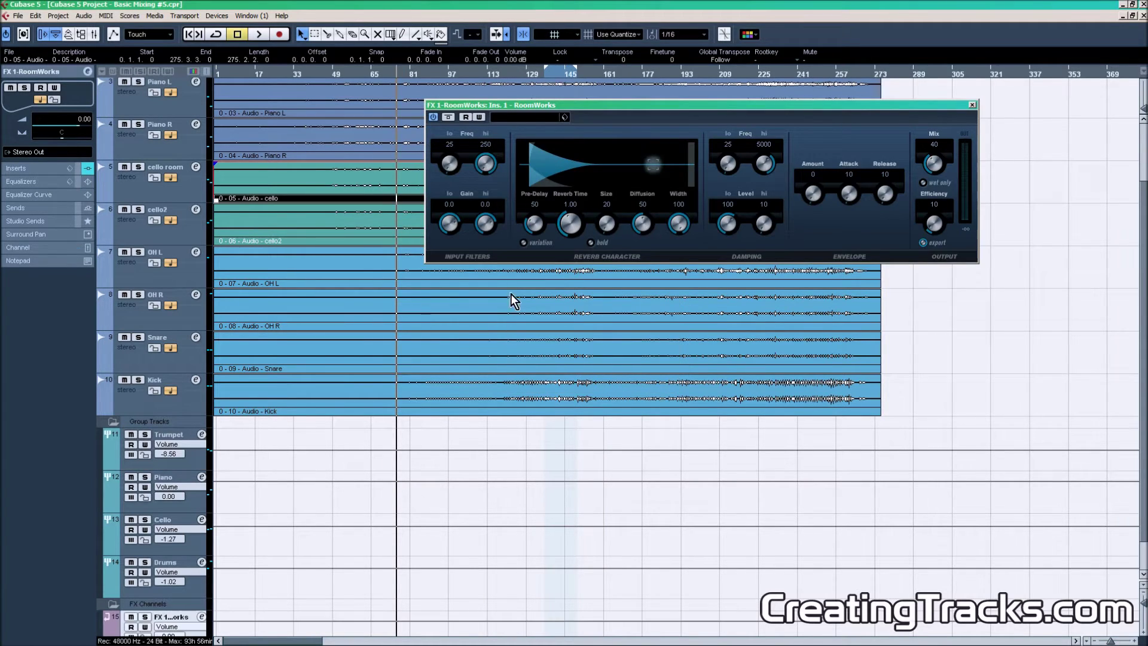
- Close the new FX channel's RoomWorks window and rename the FX track "Rev Test"
scroll(269, 533, "down", 1)
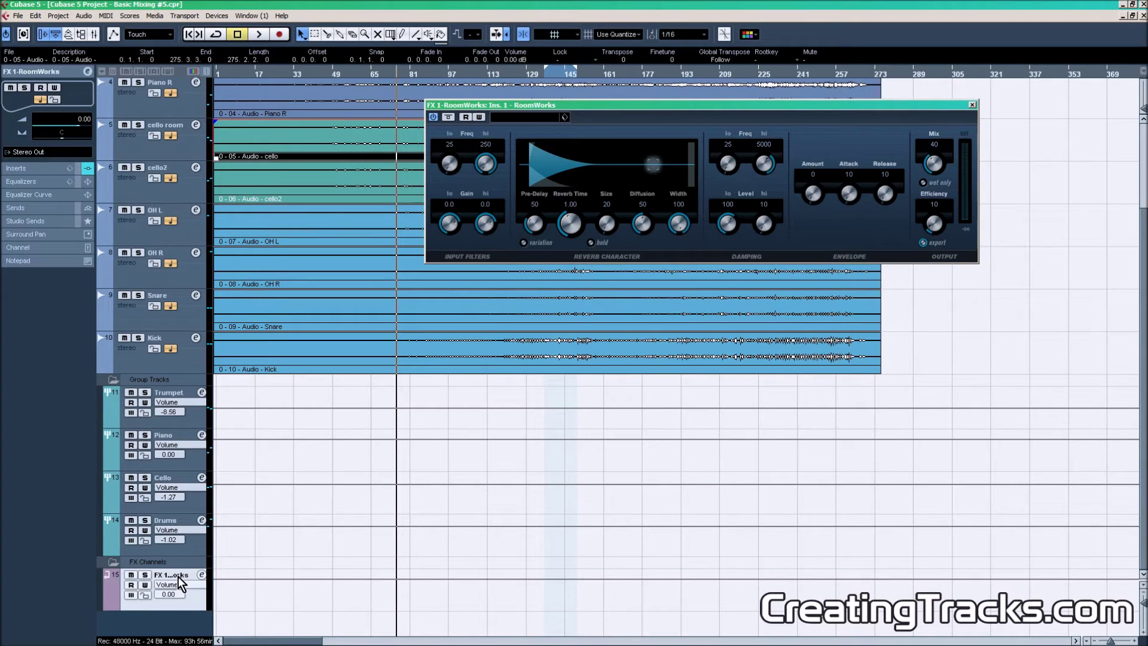
left_click(973, 106)
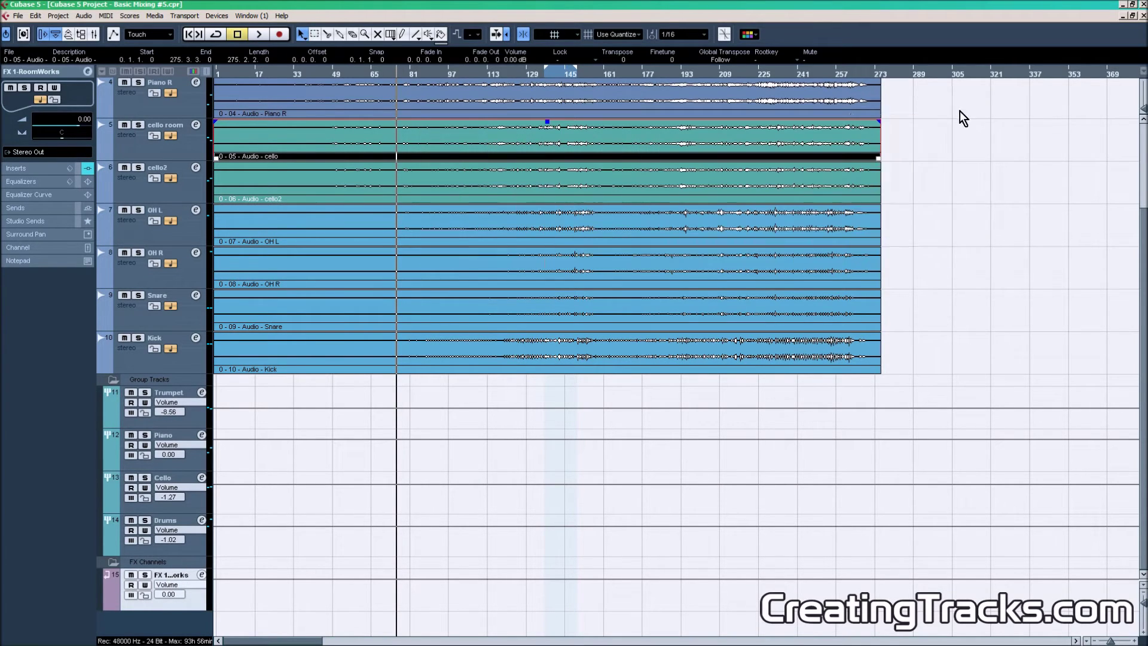
double_click(183, 575)
type("Rev Test")
key("Return")
- Remove RoomWorks from the Trumpet group's first insert slot and activate its first send routed to Rev Test
left_click(190, 417)
left_click(202, 392)
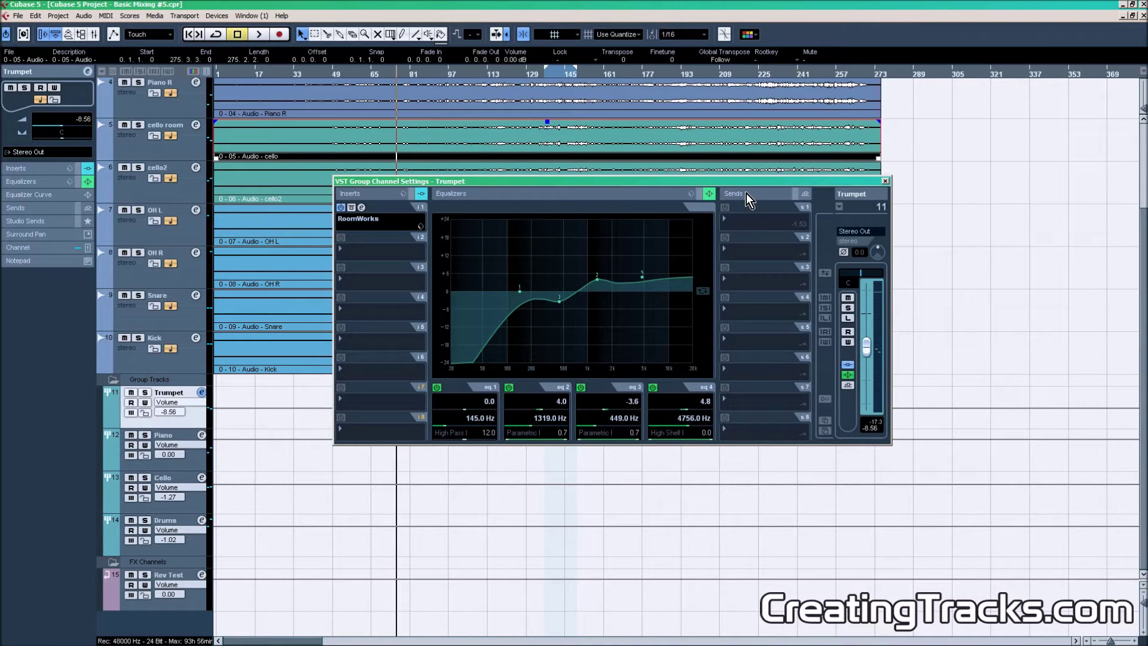
left_click(351, 224)
left_click(363, 180)
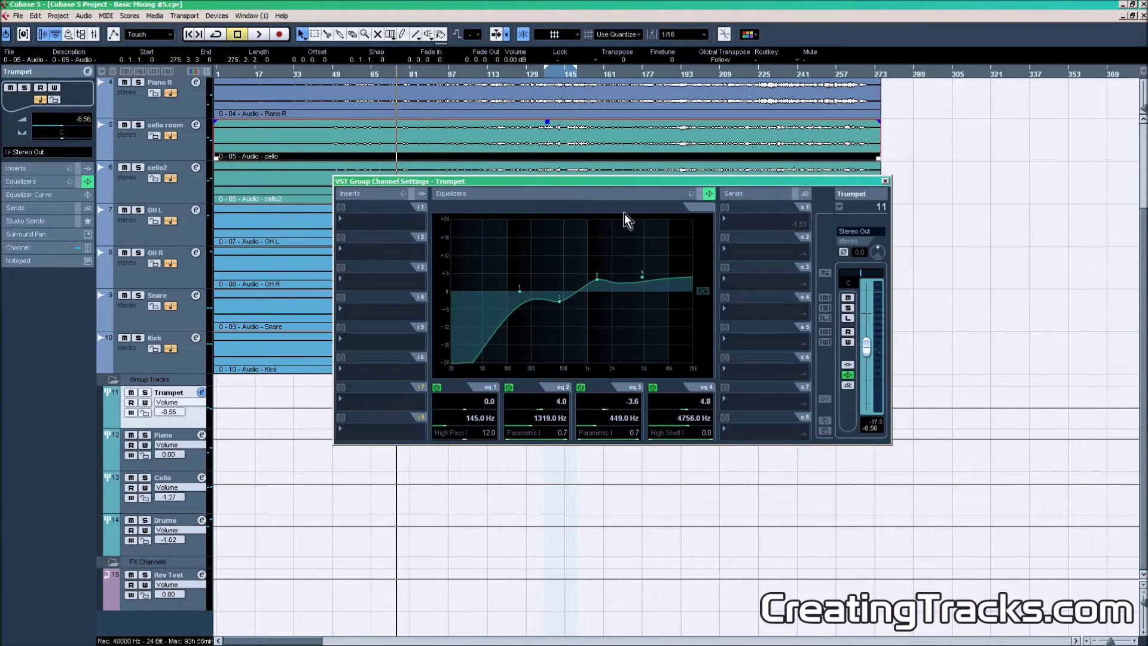
left_click(750, 221)
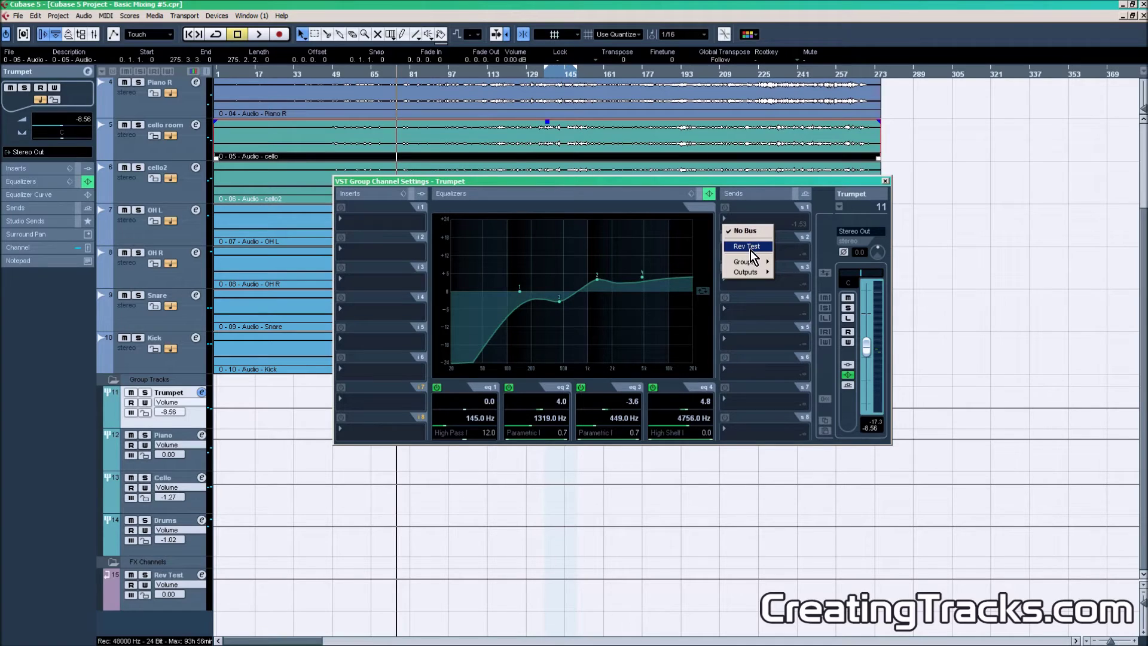
left_click(726, 207)
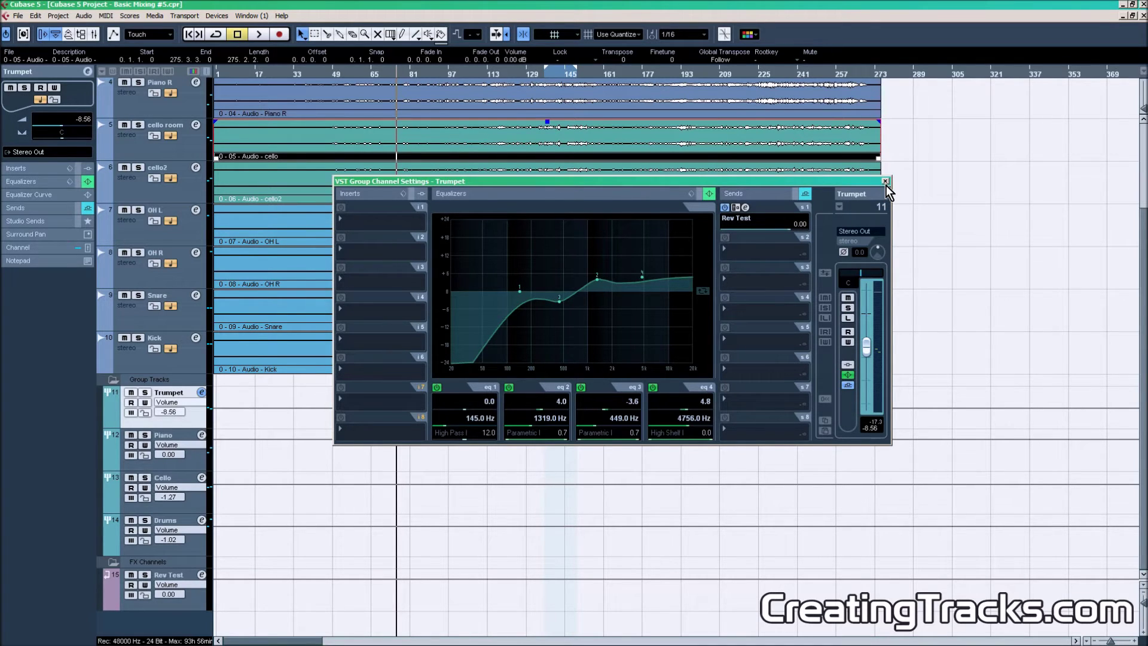
left_click(201, 574)
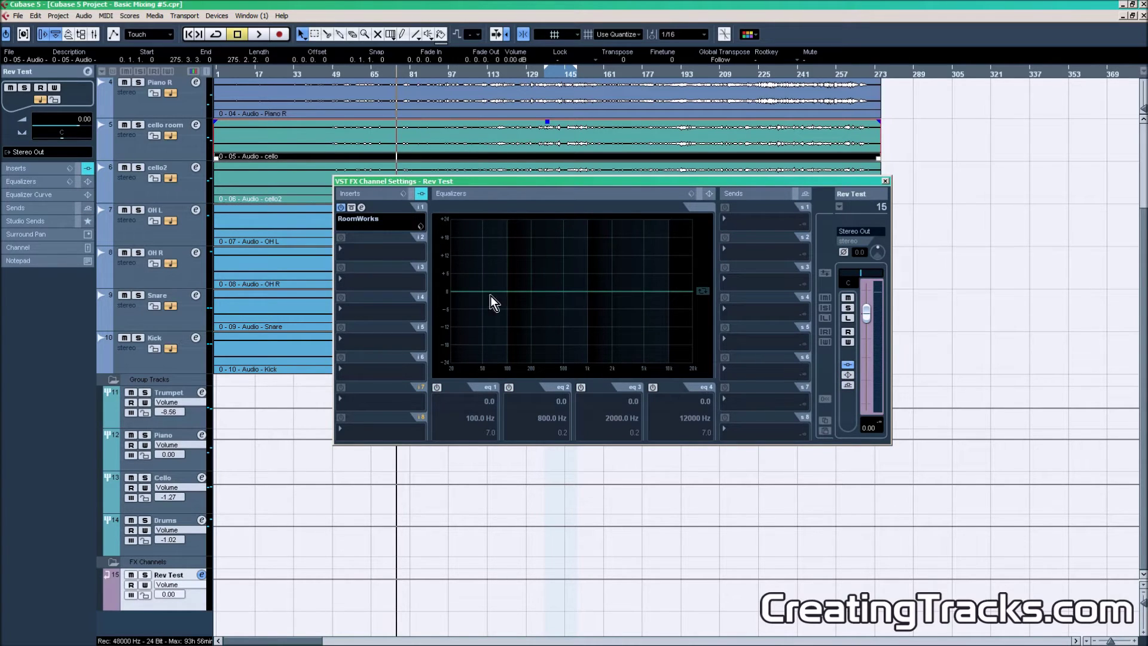
left_click(380, 250)
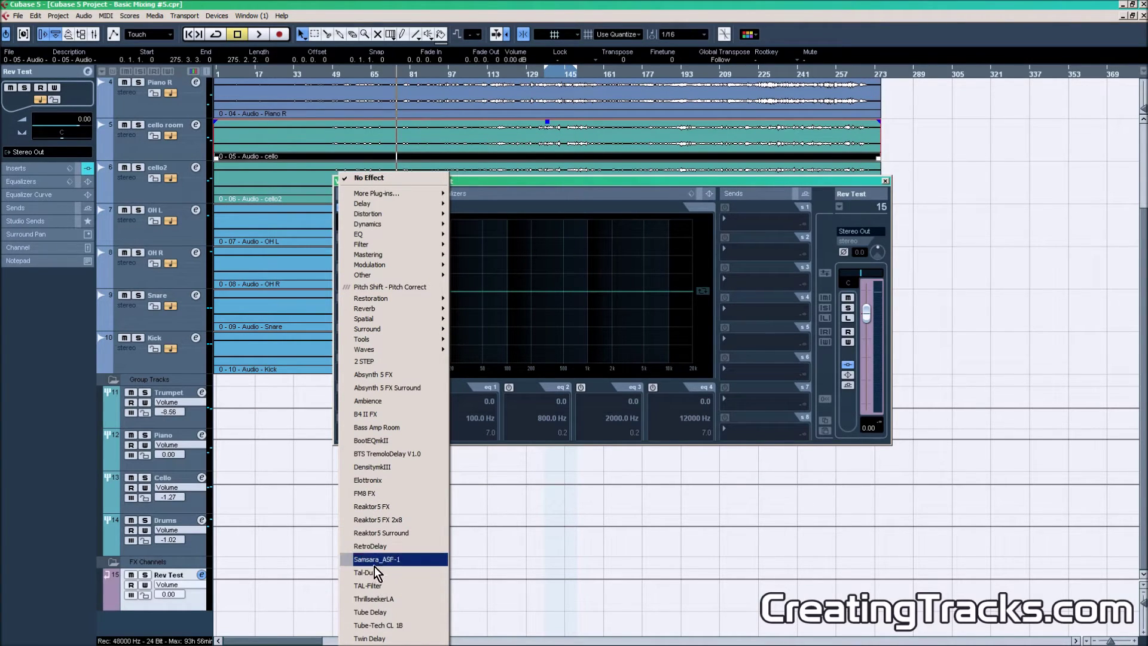
mouse_move(398, 308)
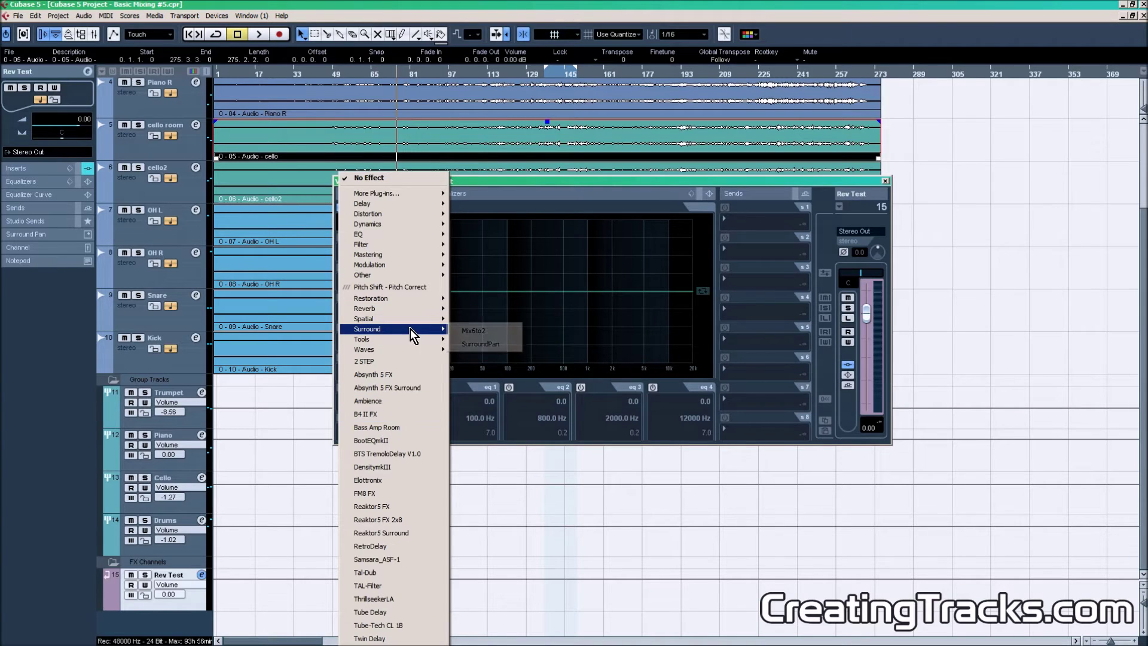
left_click(479, 336)
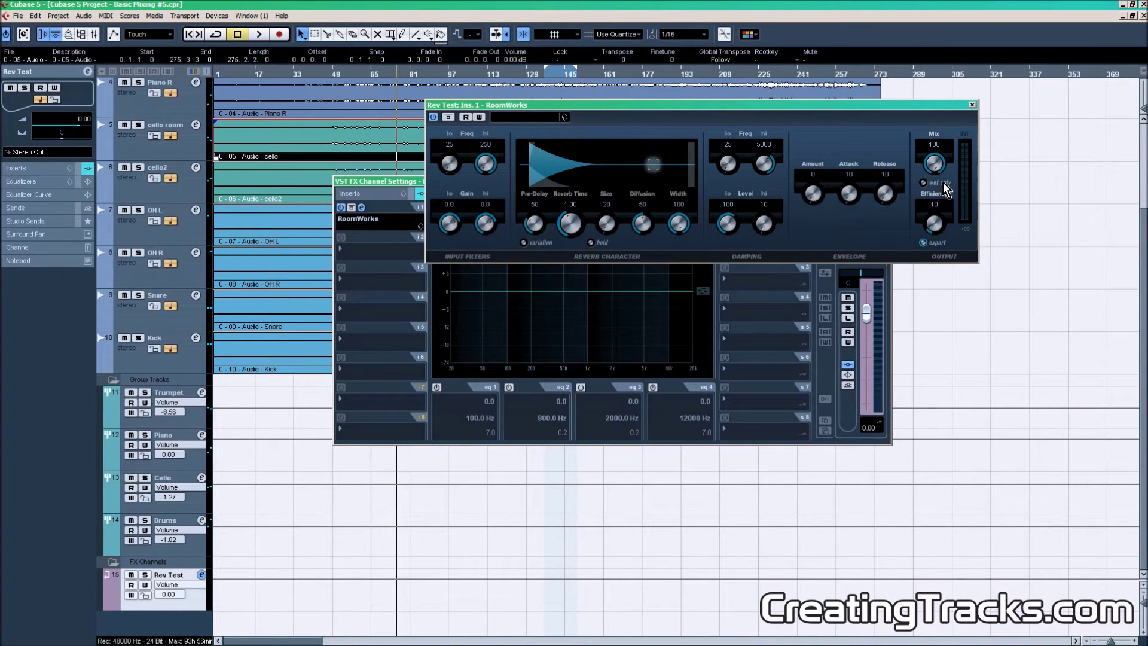
left_click_drag(574, 222, 568, 207)
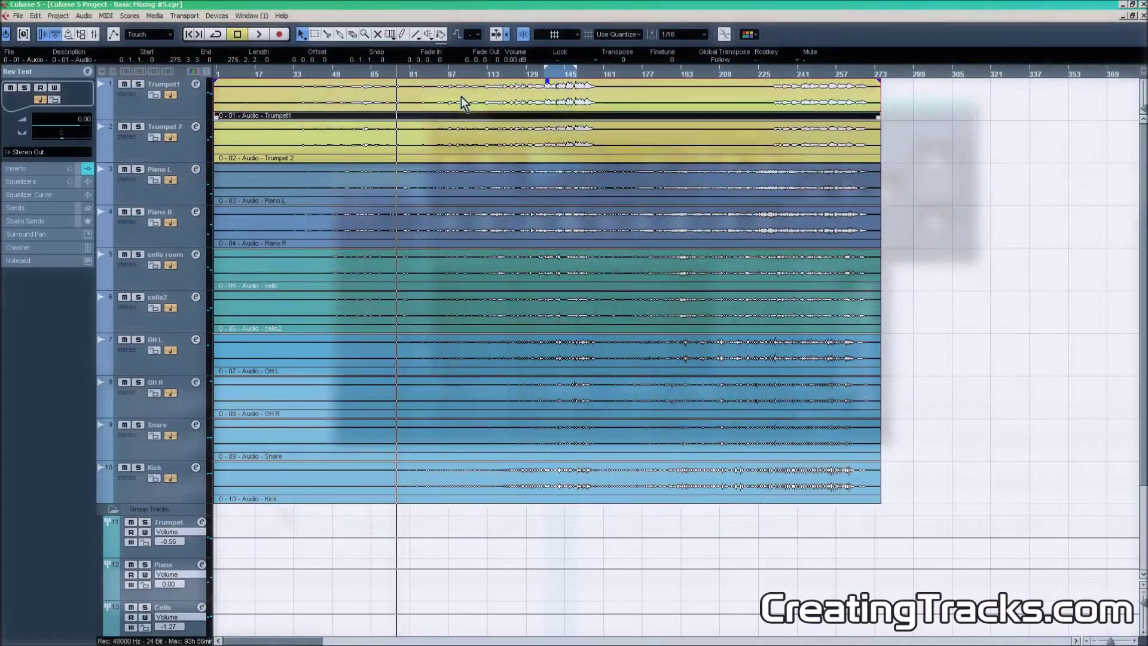
- Examine the signal path from the two trumpet clips through the Trumpet group to Rev Test, including Rev Test's available output buses
left_click(459, 145, "shift")
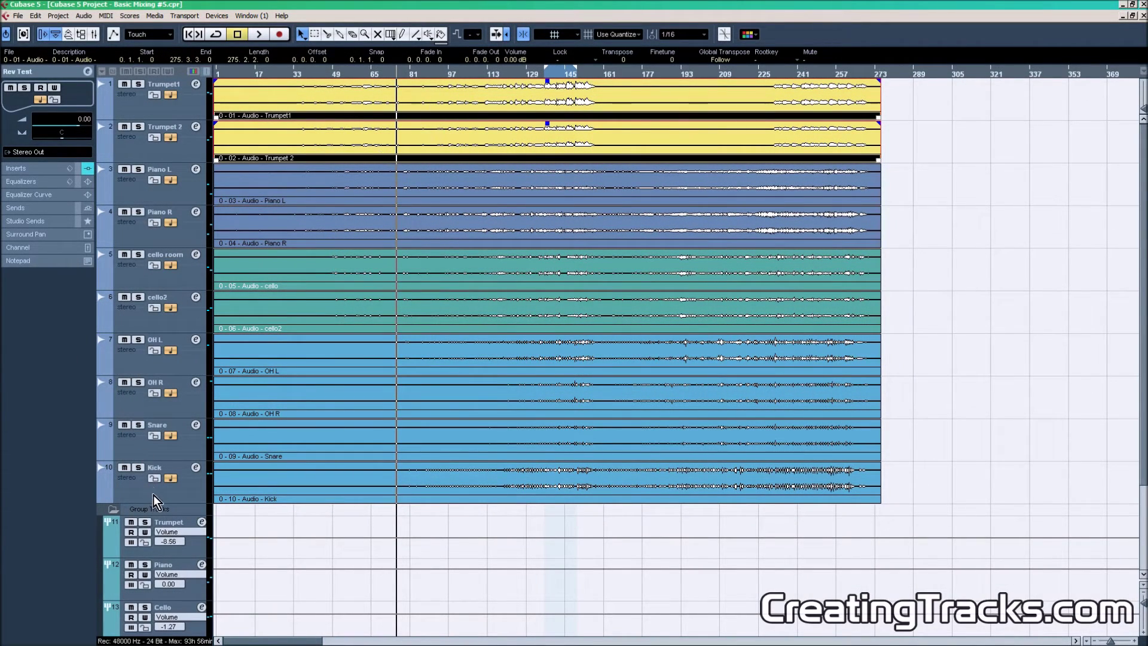
left_click(168, 525)
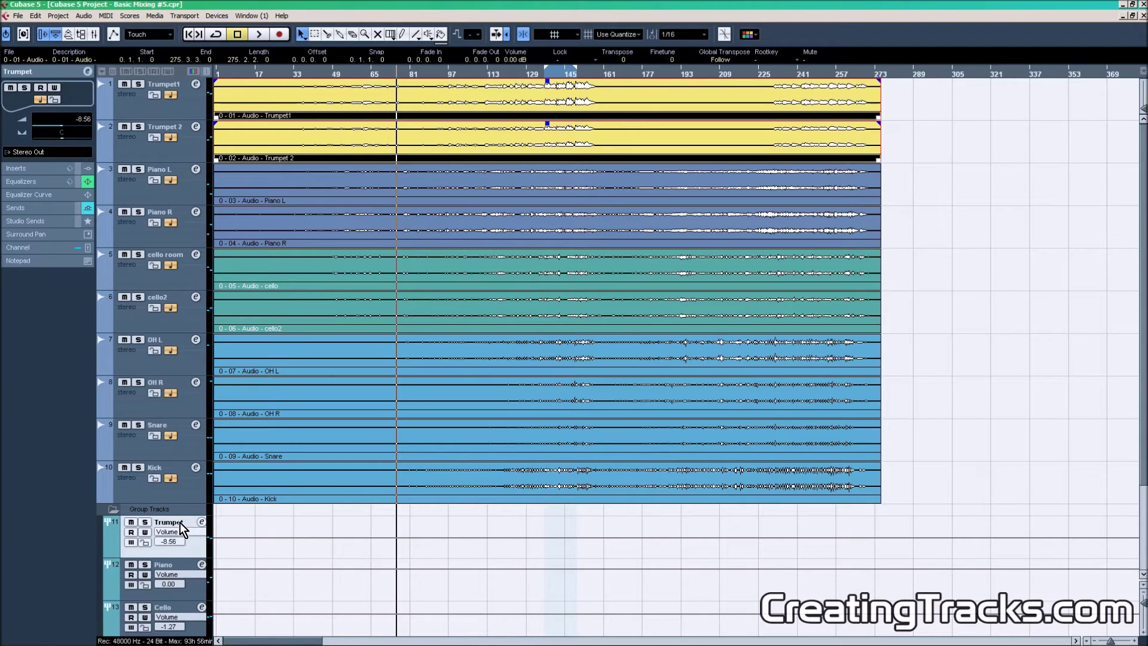
scroll(180, 522, "down", 3)
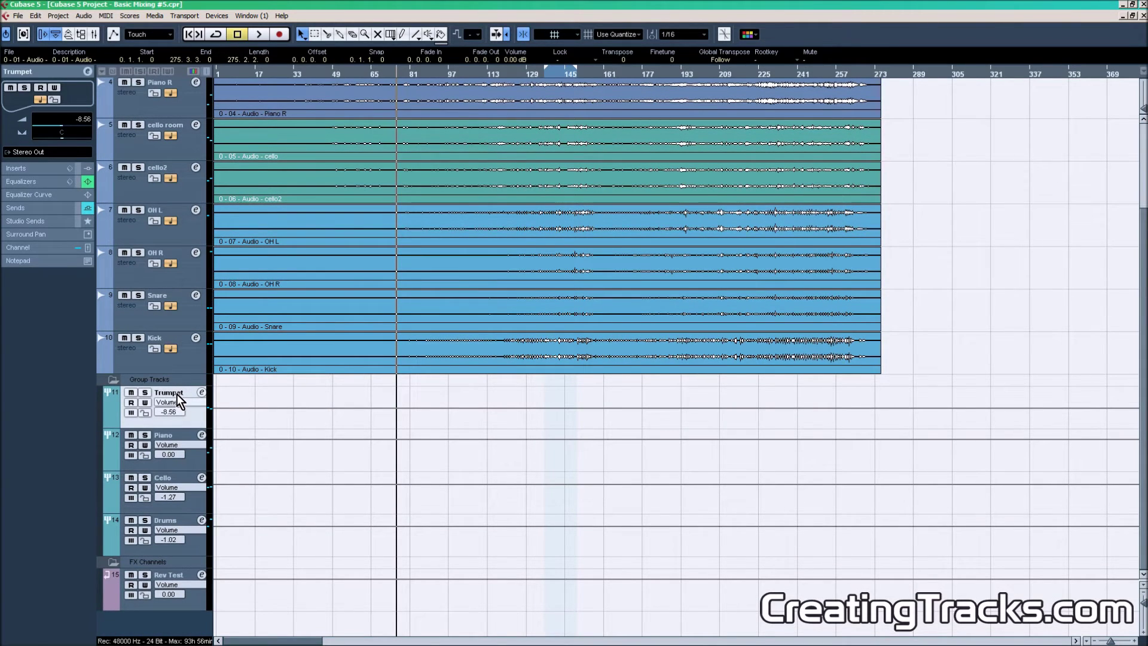
left_click(191, 603)
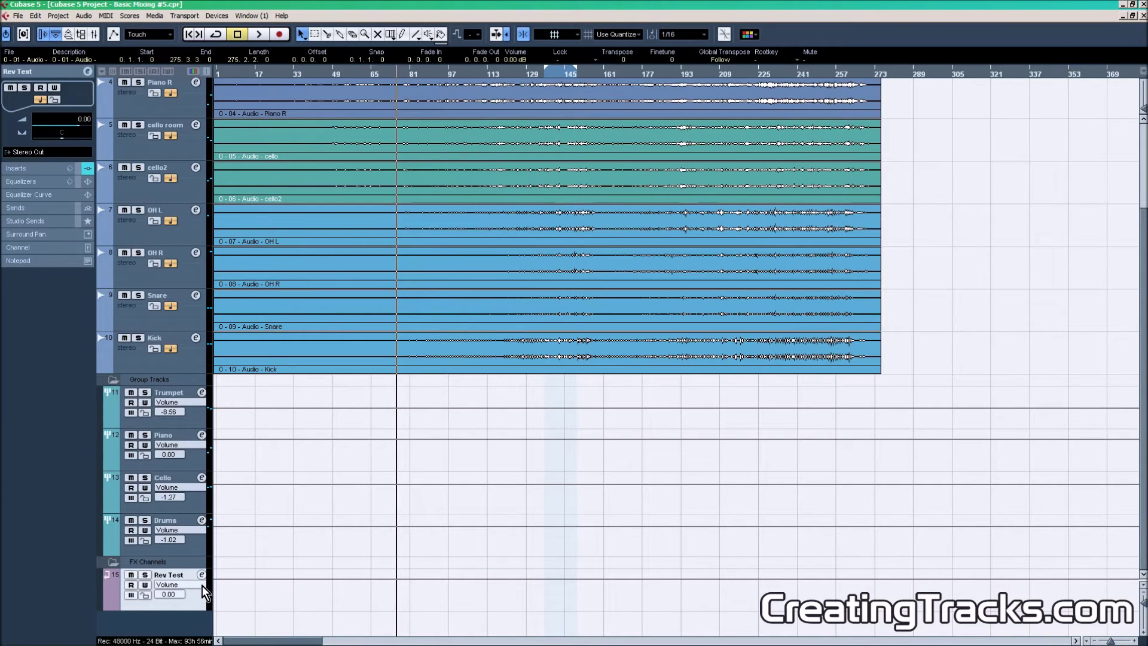
left_click(202, 575)
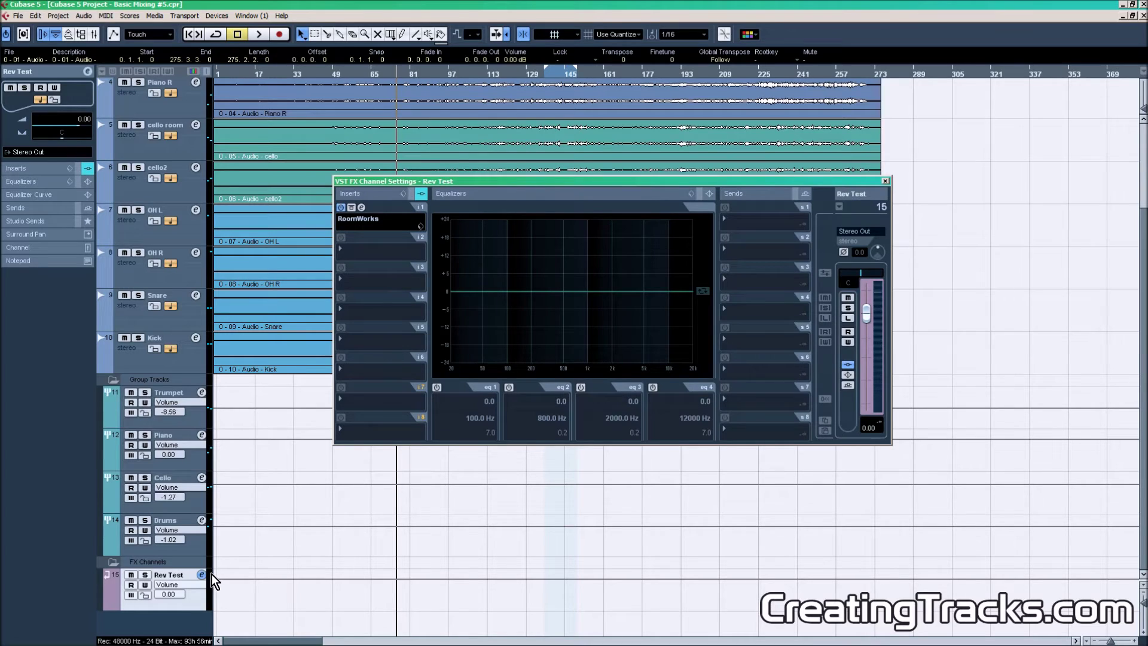
left_click(857, 229)
mouse_move(876, 295)
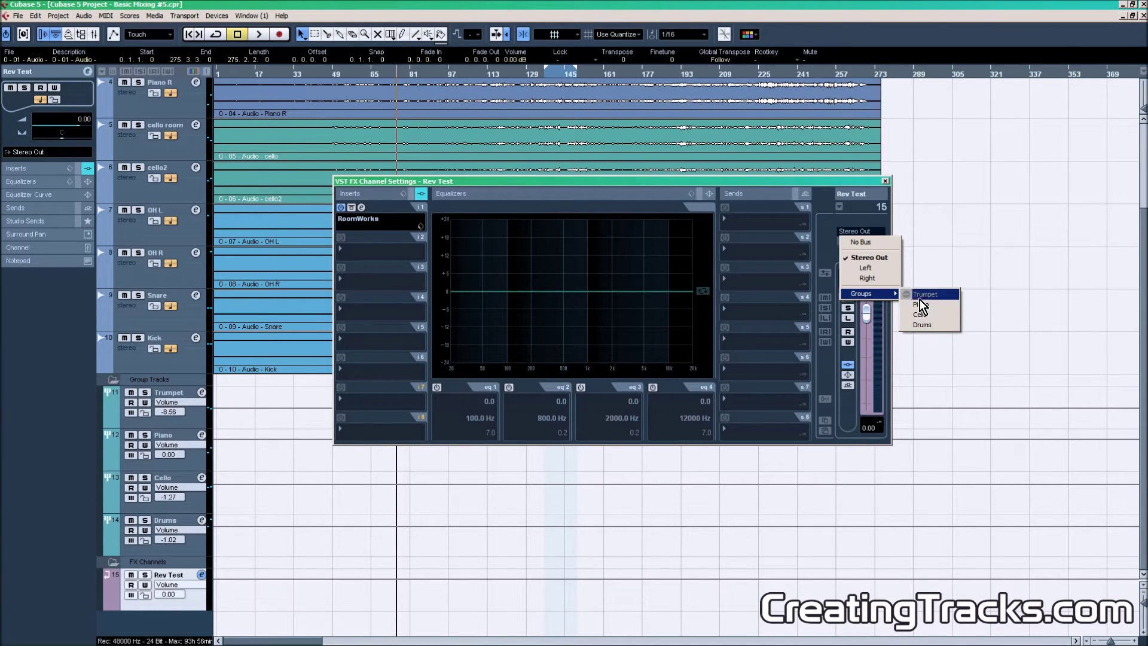
left_click(885, 180)
left_click(885, 181)
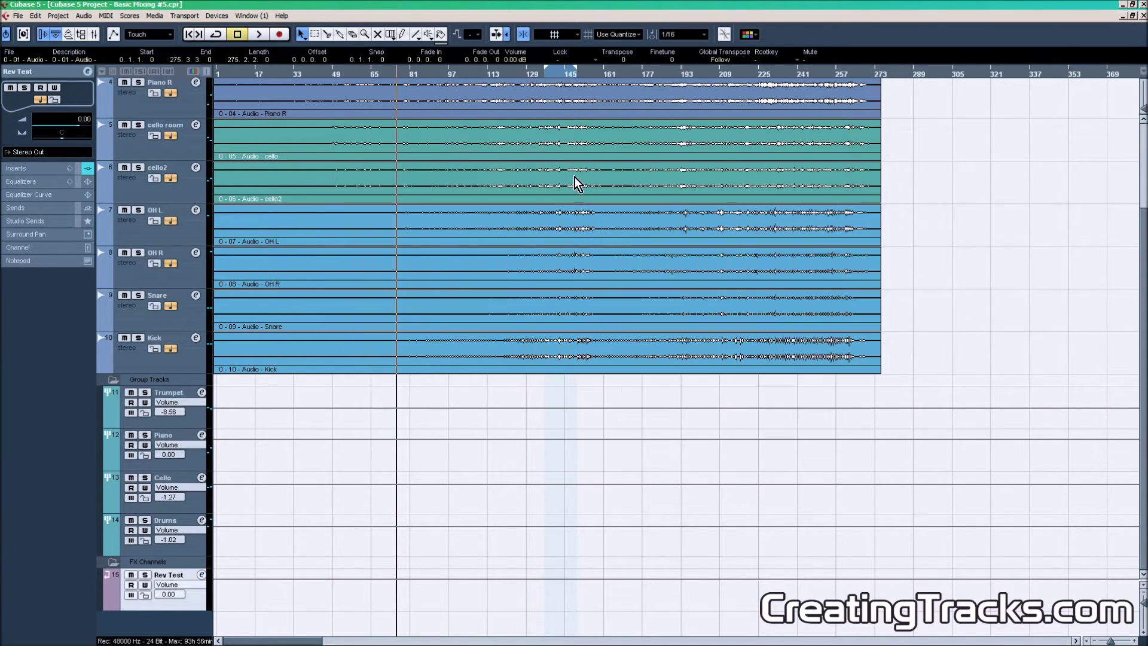
left_click(442, 74)
key("space")
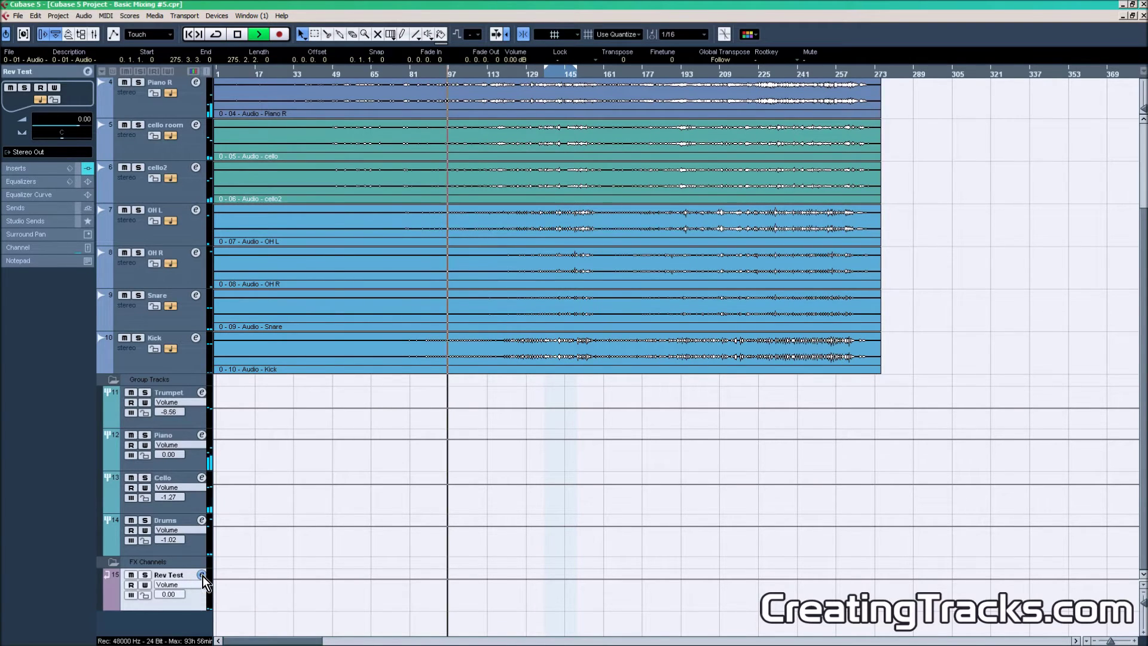
left_click(203, 577)
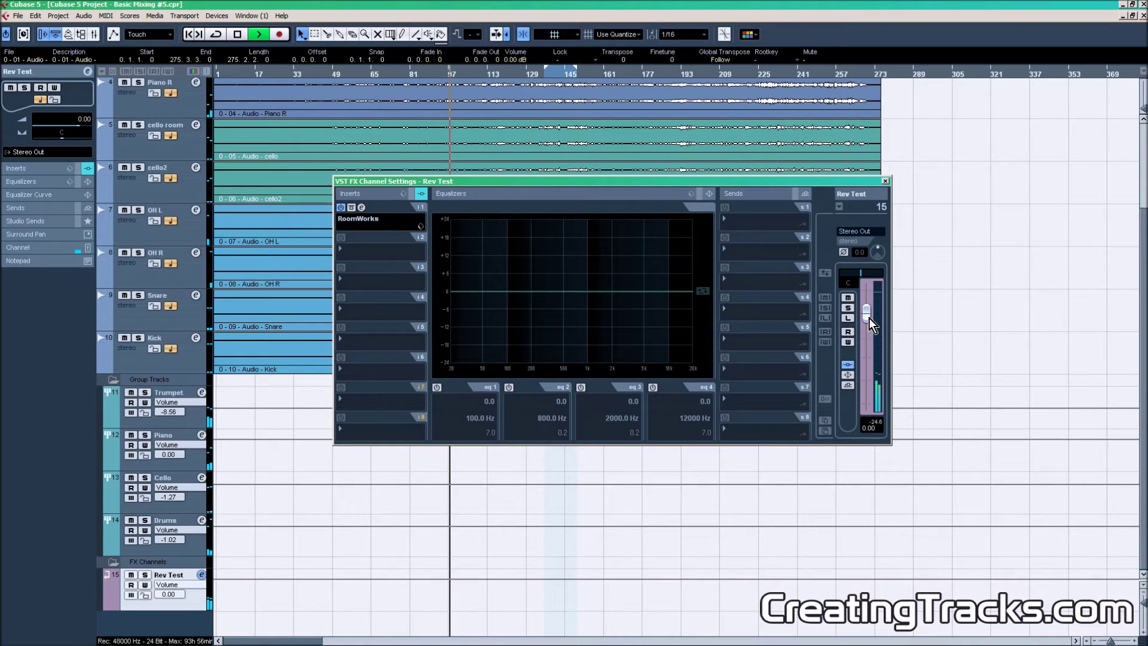
left_click_drag(869, 317, 876, 454)
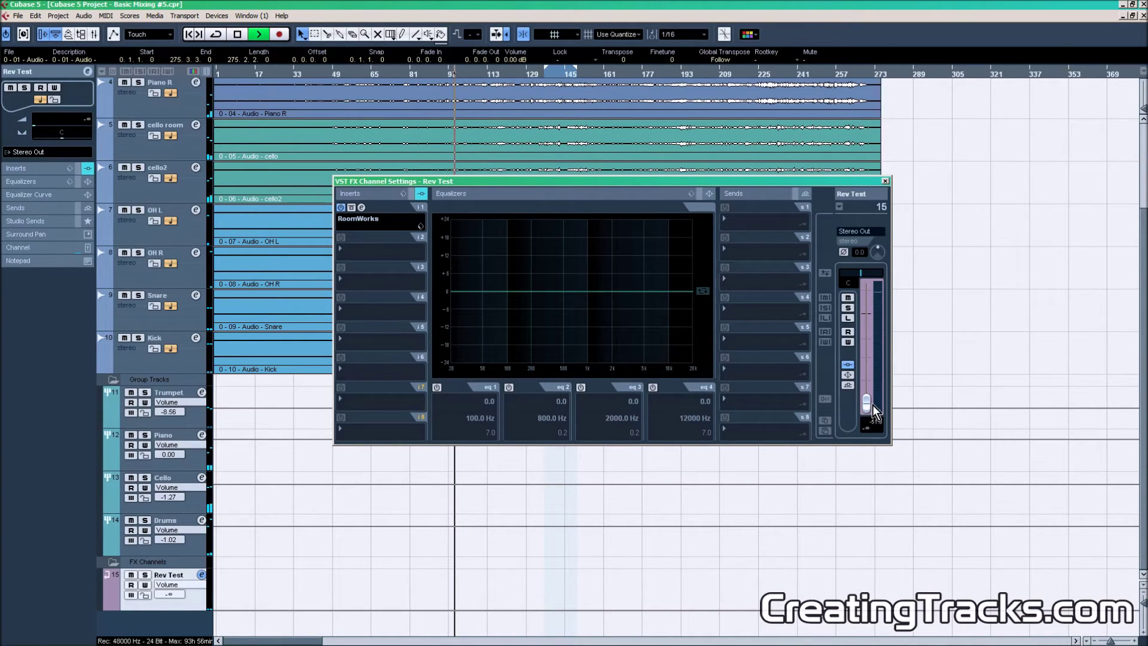
left_click_drag(867, 405, 868, 322)
- Enable two EQ bands on Rev Test: band 4 at 11571 Hz with 0.0 gain and band 2 at 643 Hz with -1.2 gain
mouse_move(682, 291)
left_mouse_down()
mouse_move(597, 239)
mouse_move(674, 291)
left_mouse_up()
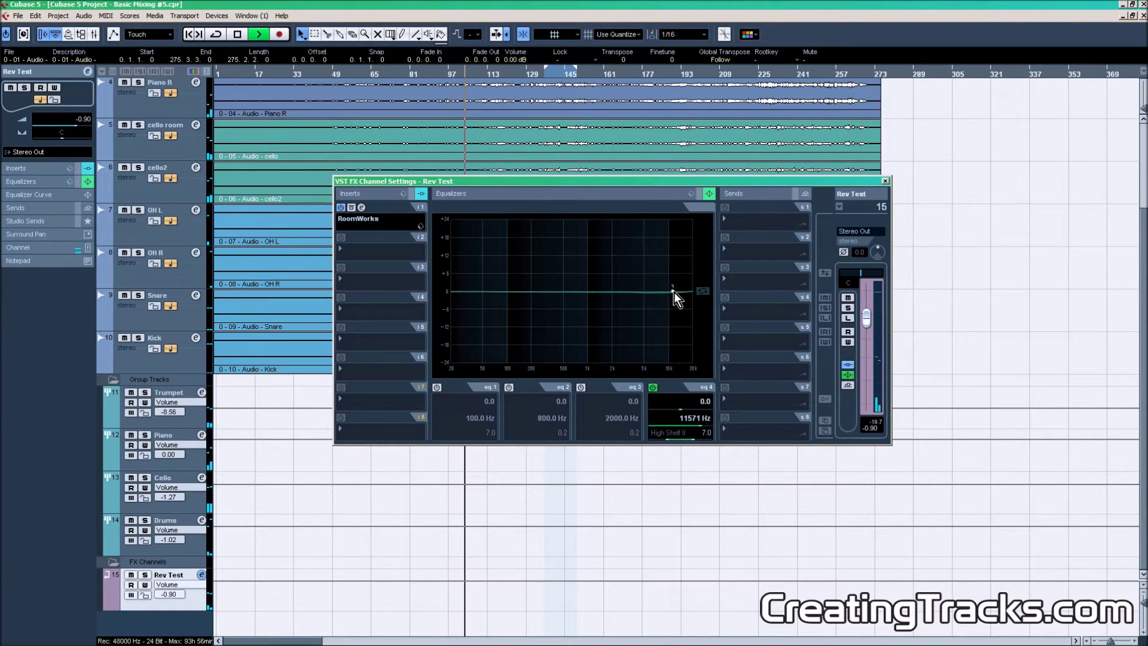
left_click_drag(577, 292, 606, 235)
left_click_drag(626, 230, 573, 296)
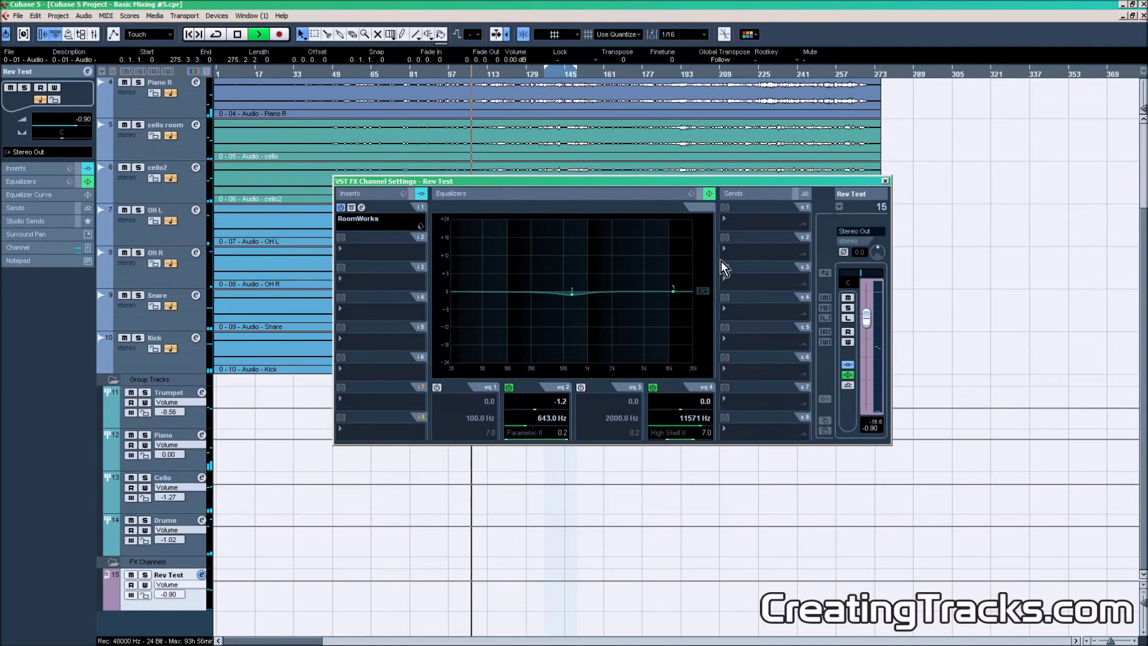
- Reset all of Rev Test's equalizer bands to their defaults and stop playback
left_click(690, 197)
left_click(799, 200)
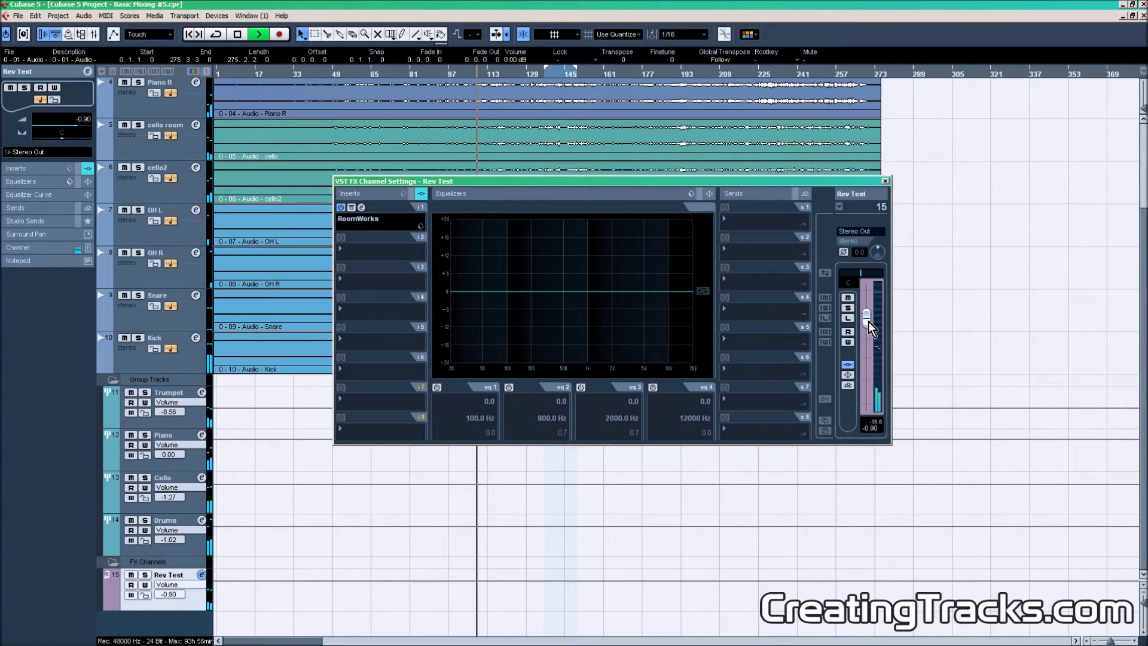
key("space")
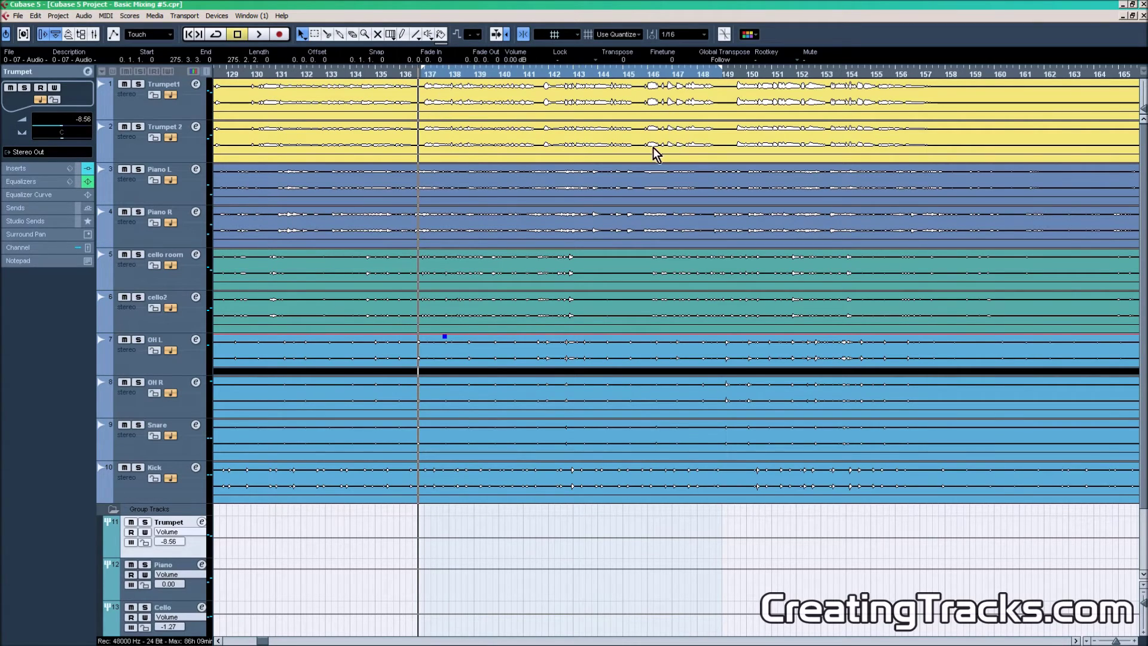
- Replace REVerence with RoomWorks in the Trumpet group's first insert and keep only the RoomWorks window open over the tracks
left_click(203, 522)
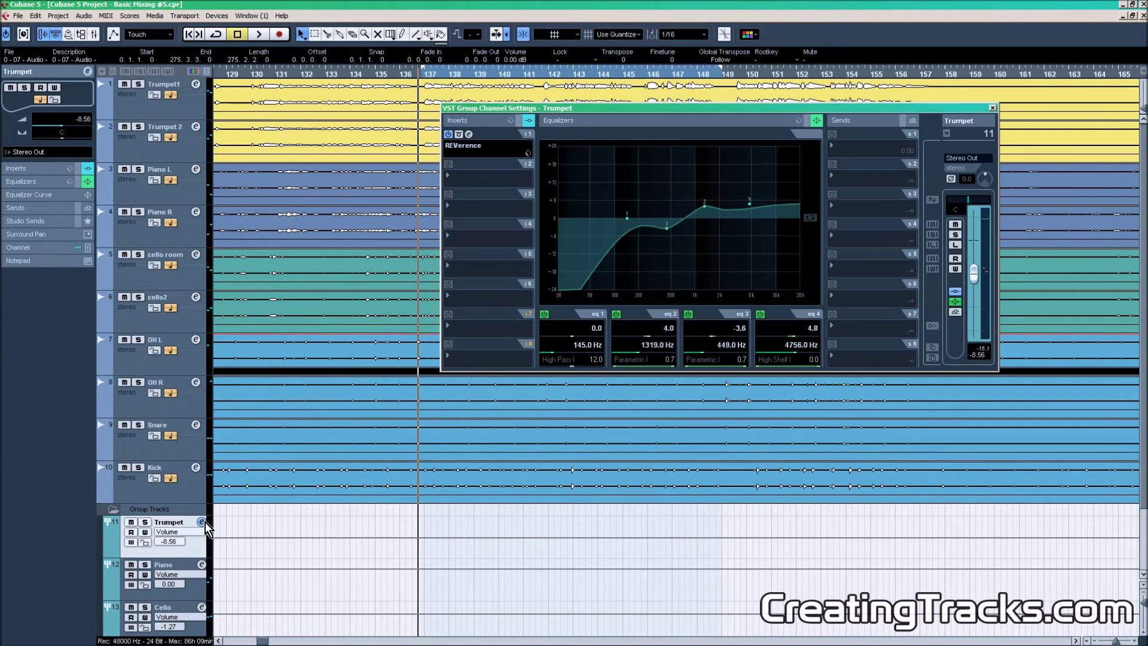
left_click(476, 148)
mouse_move(518, 289)
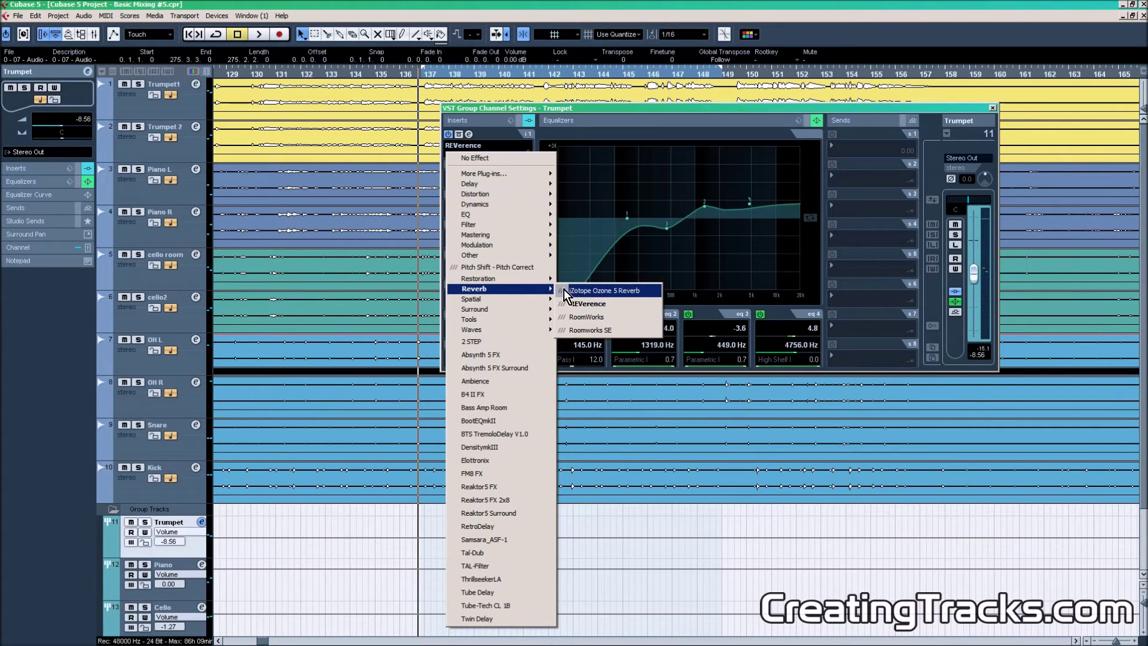
left_click(595, 318)
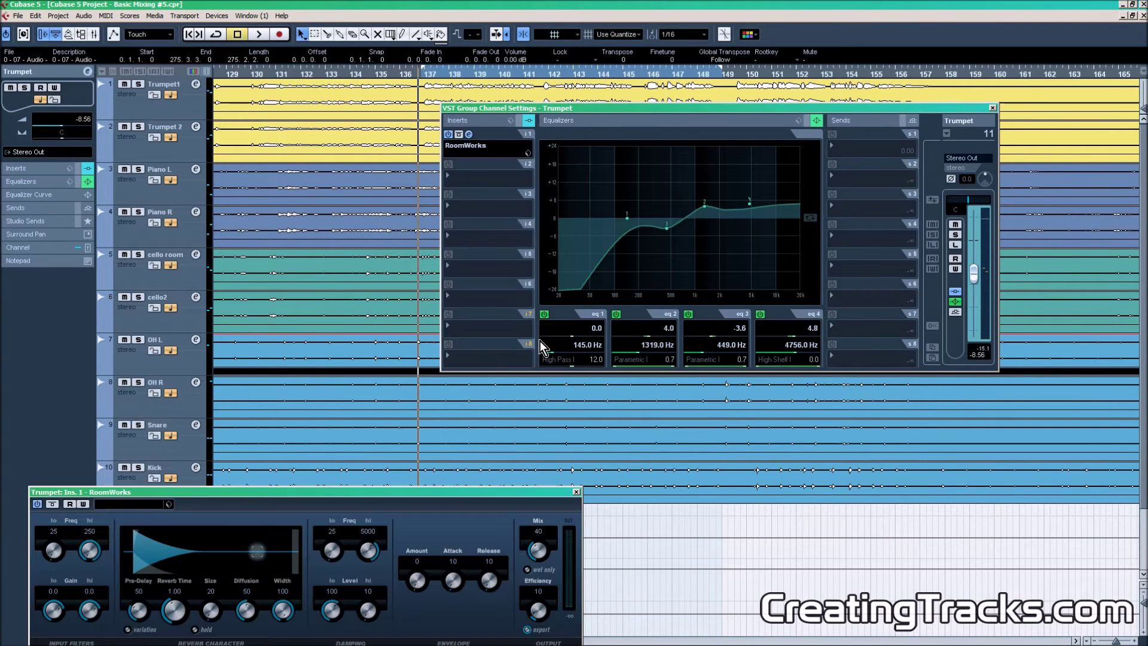
left_click_drag(431, 494, 692, 296)
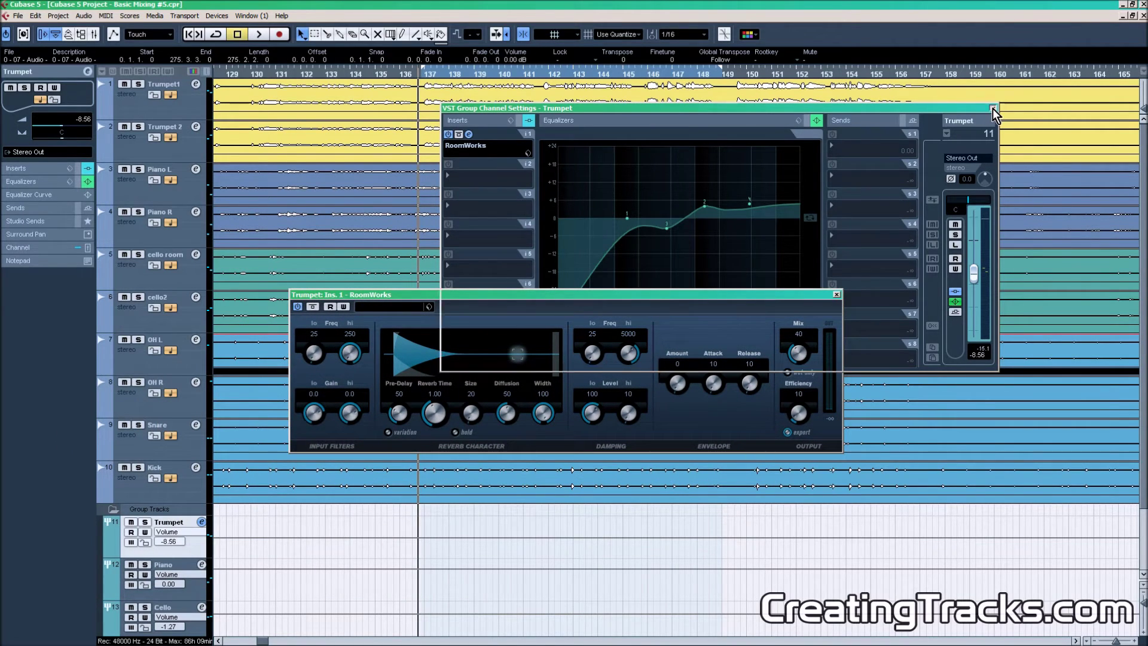
left_click(993, 109)
left_click_drag(647, 297, 661, 221)
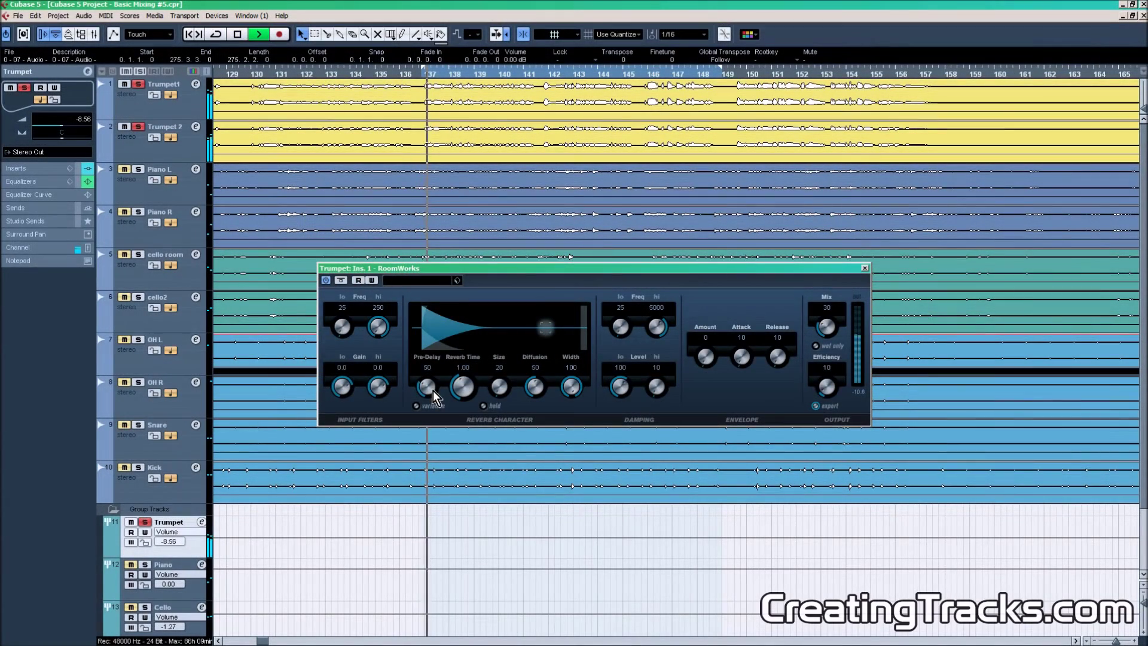
- While the soloed trumpets play, sweep RoomWorks' pre-delay up to 496, bring it back down, and settle on 19
mouse_move(432, 390)
left_mouse_down()
mouse_move(426, 356)
mouse_move(436, 400)
left_mouse_up()
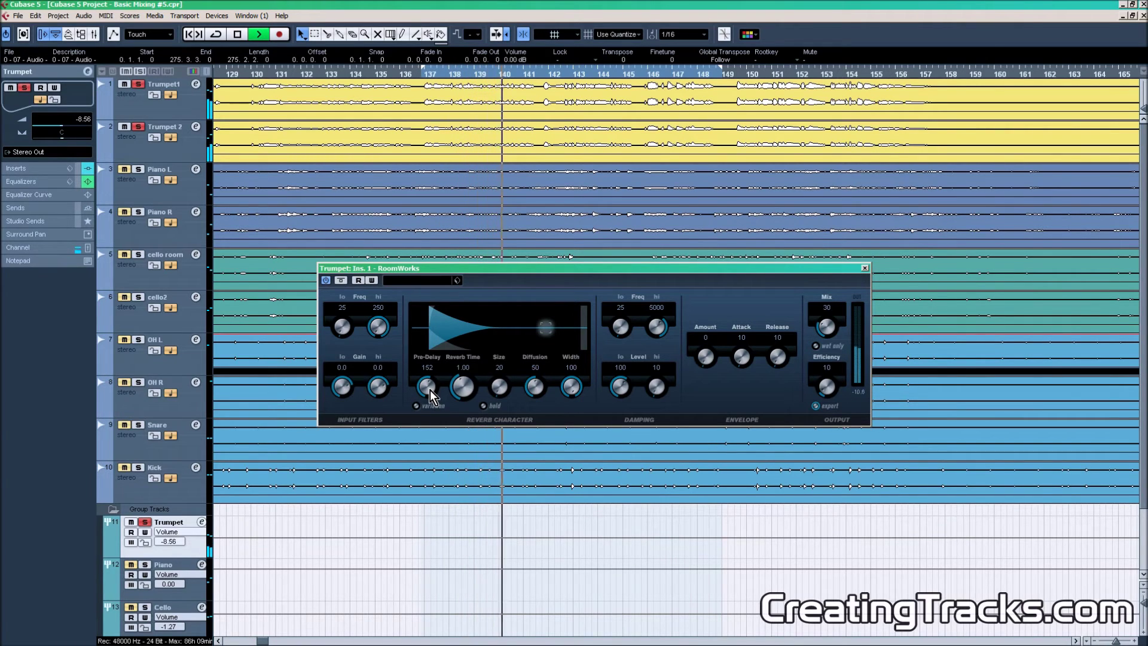
left_click_drag(430, 390, 432, 385)
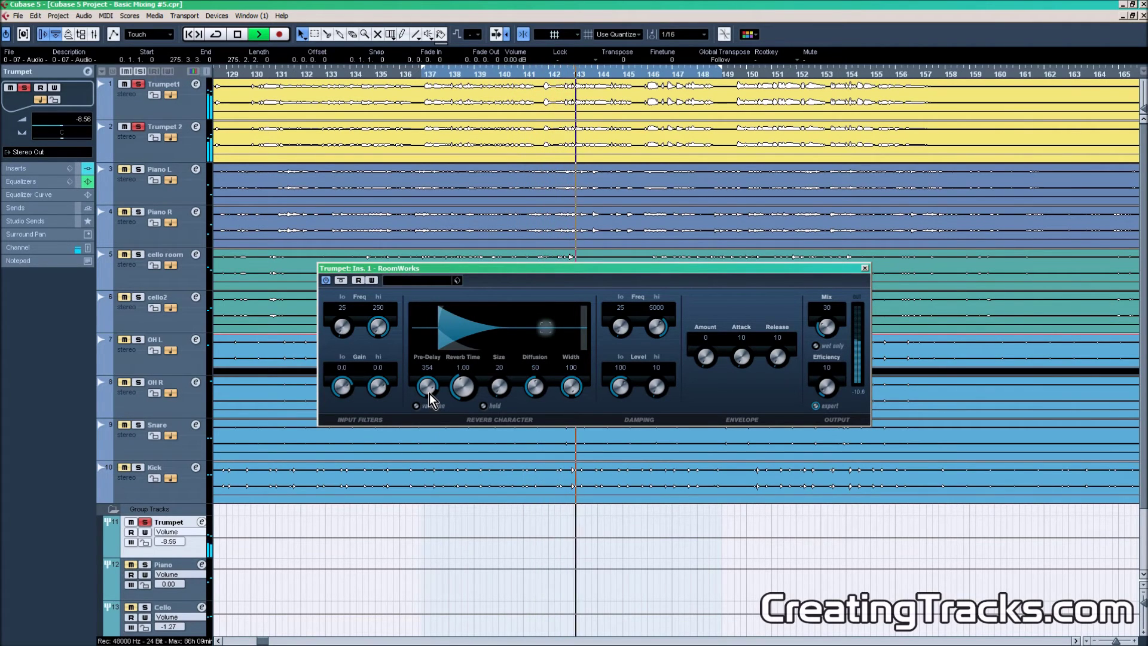
left_click_drag(428, 391, 431, 403)
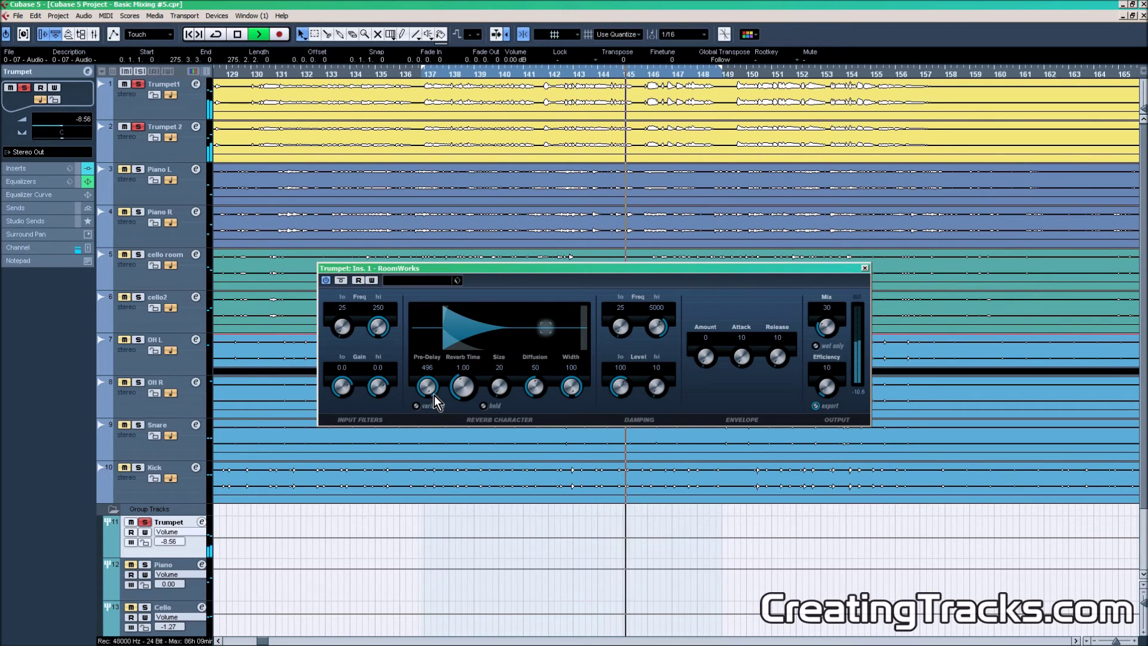
left_click_drag(434, 399, 448, 469)
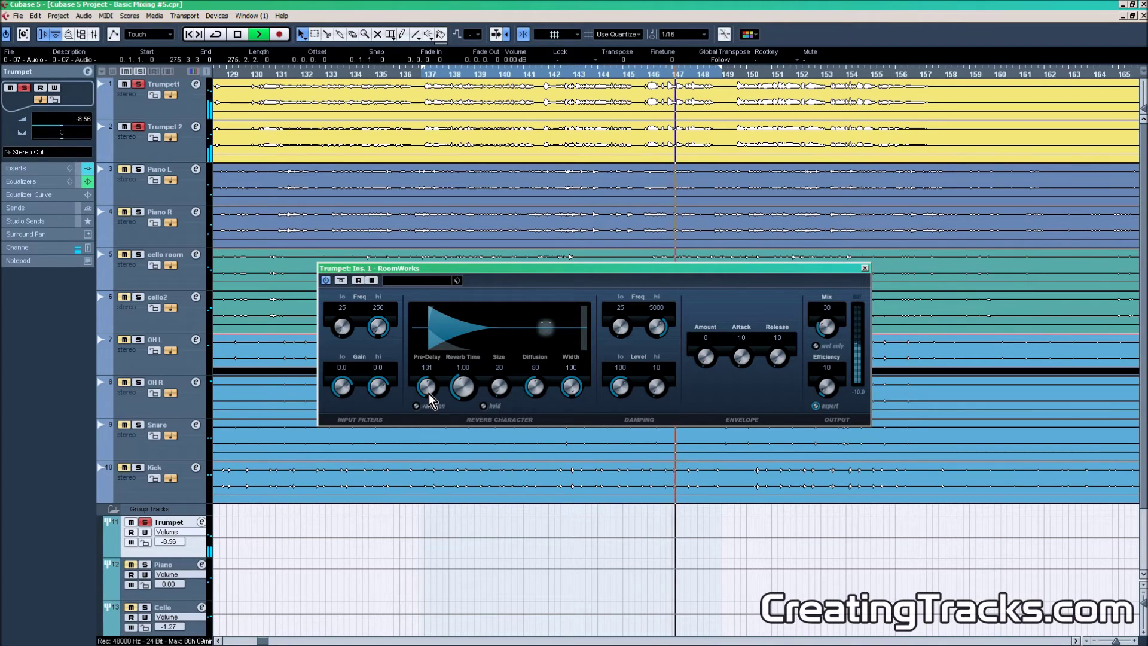
left_click_drag(429, 394, 449, 458)
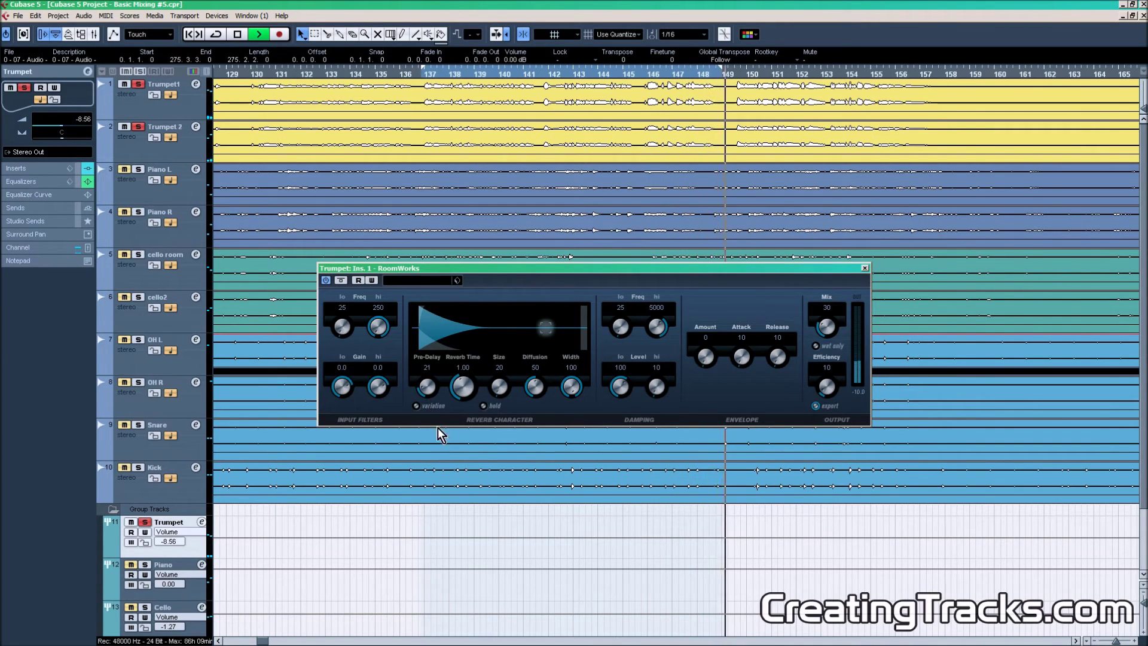
left_click_drag(427, 390, 441, 450)
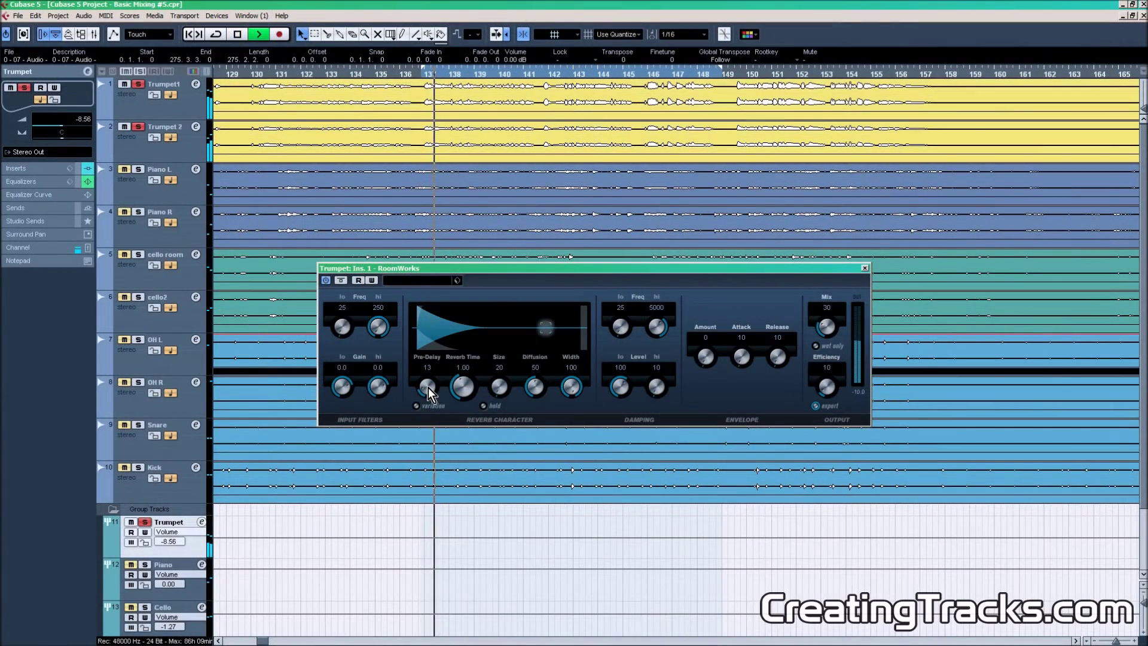
left_click_drag(429, 387, 426, 381)
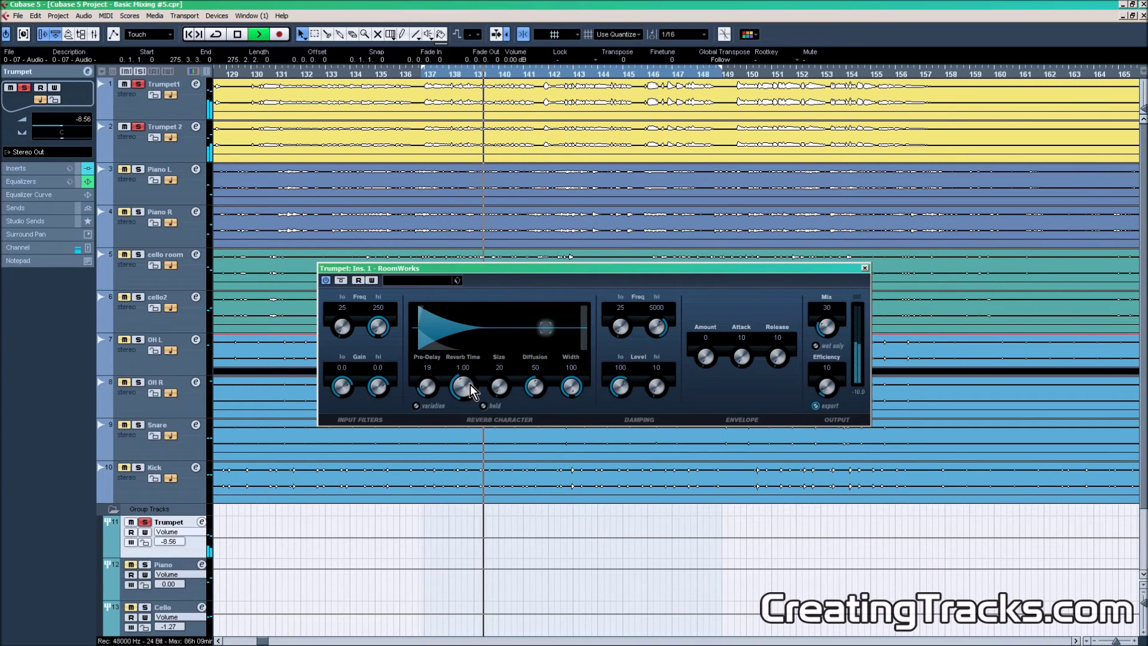
- Set RoomWorks' mix to 40 and audition reverb times of 6.74 and 20.00 before reducing the reverb time to 2.05
mouse_move(467, 384)
left_mouse_down()
mouse_move(462, 363)
mouse_move(462, 390)
left_mouse_up()
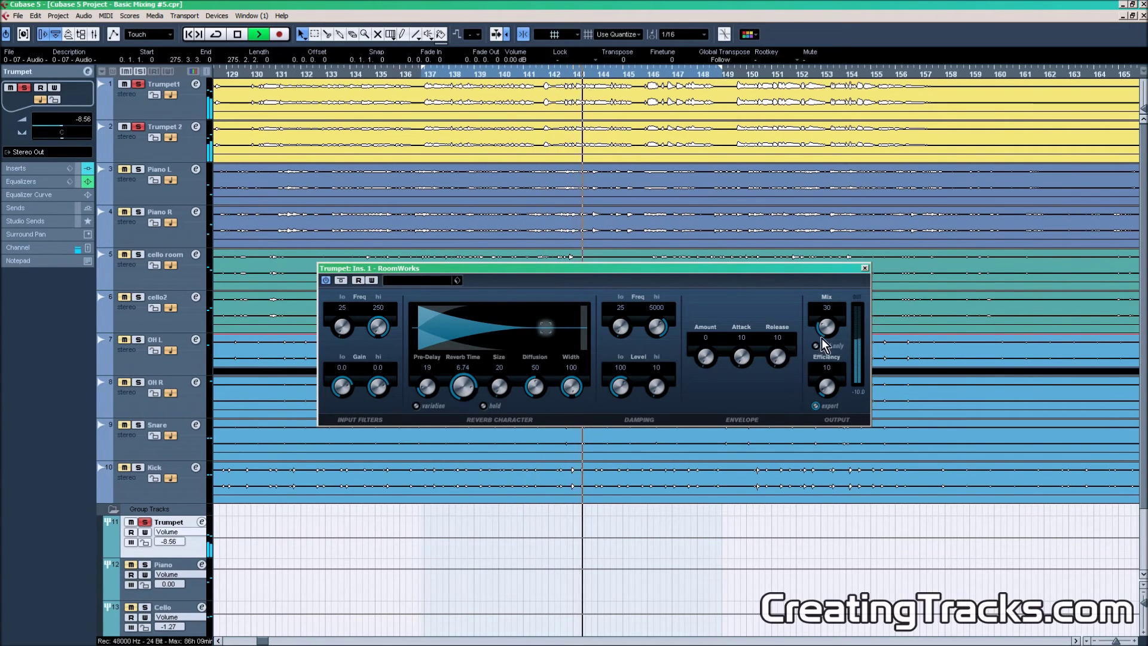
left_click_drag(829, 327, 831, 329)
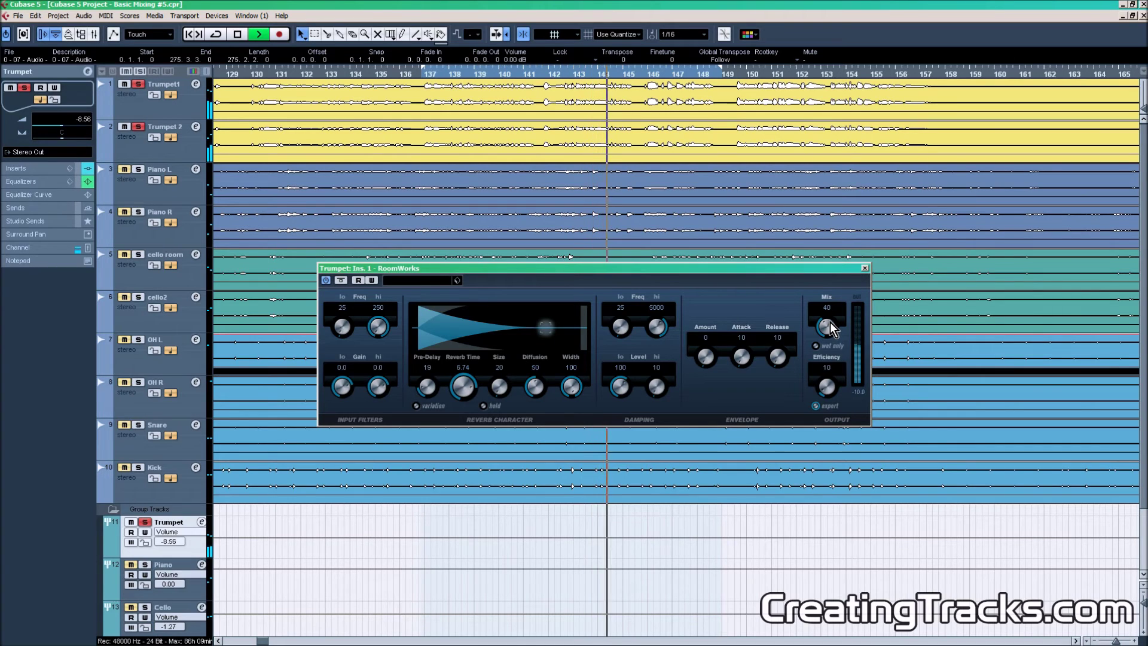
left_click_drag(461, 388, 464, 395)
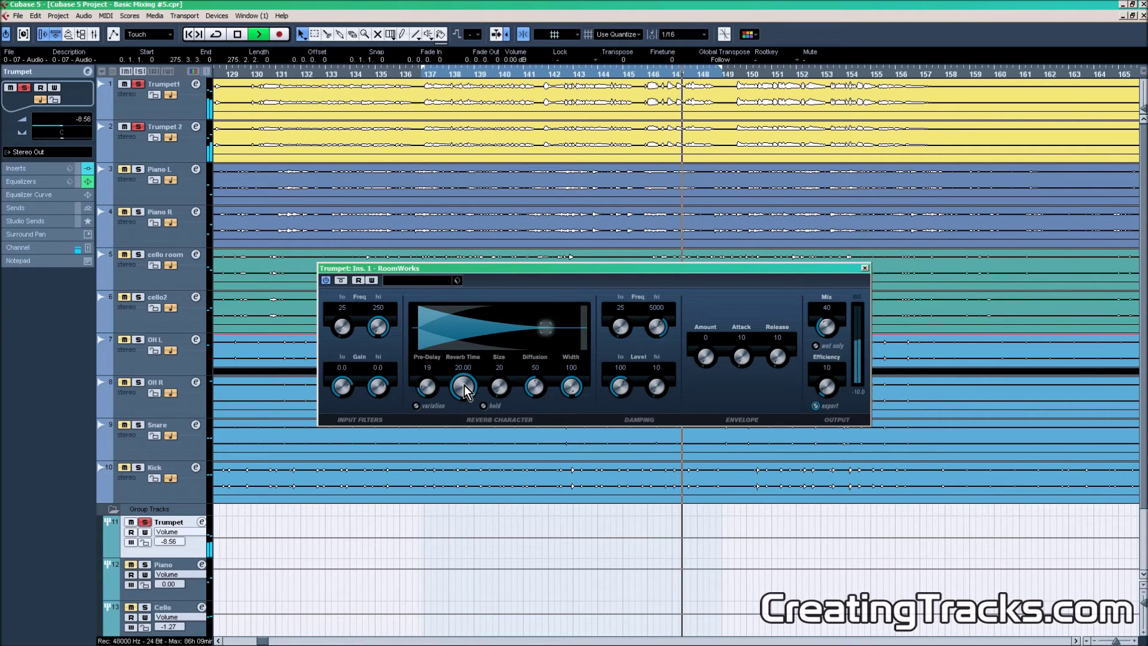
left_click_drag(464, 391, 462, 490)
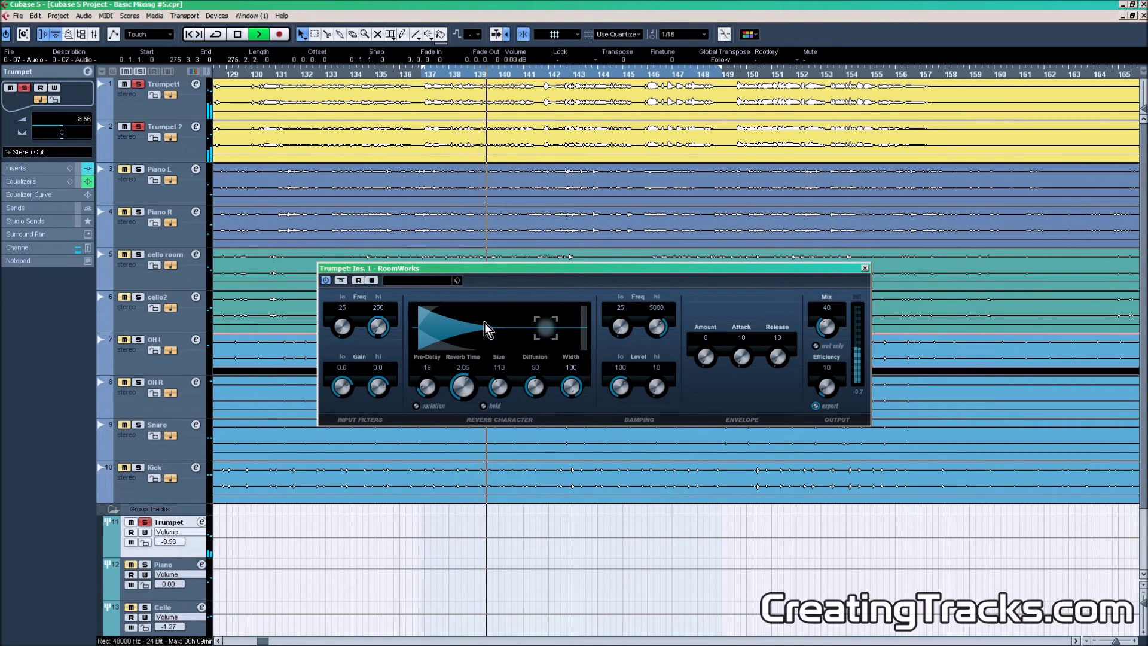
- Raise RoomWorks' size to 250 and its mix to 99 while listening, and stop playback
left_click(503, 388)
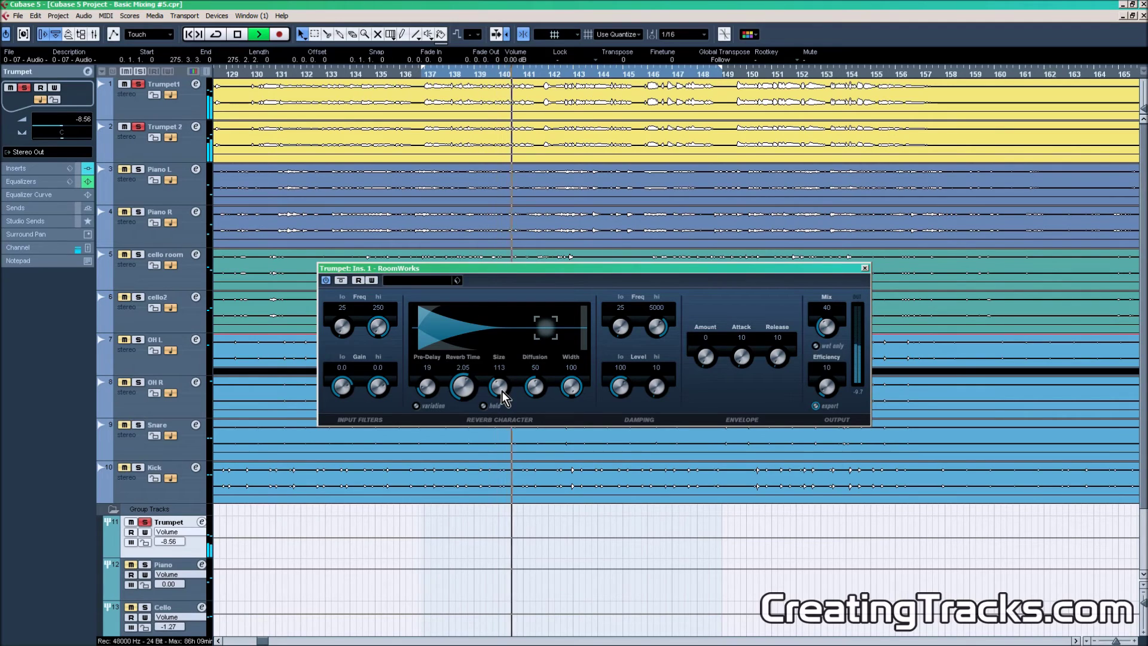
left_click_drag(501, 391, 503, 393)
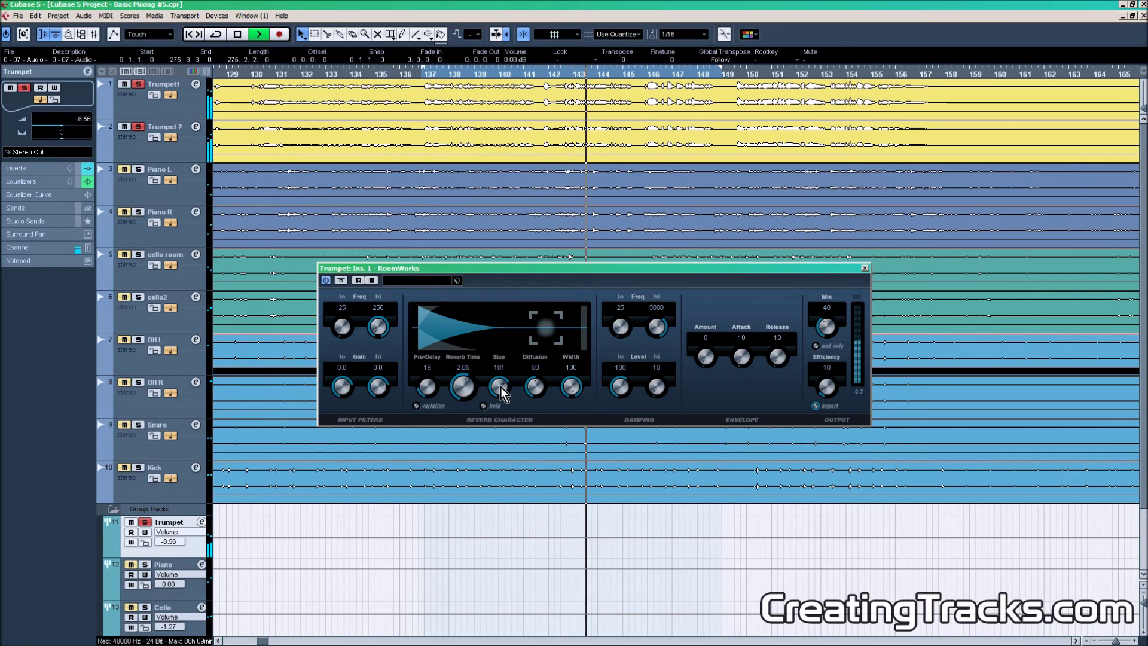
left_click_drag(500, 387, 496, 387)
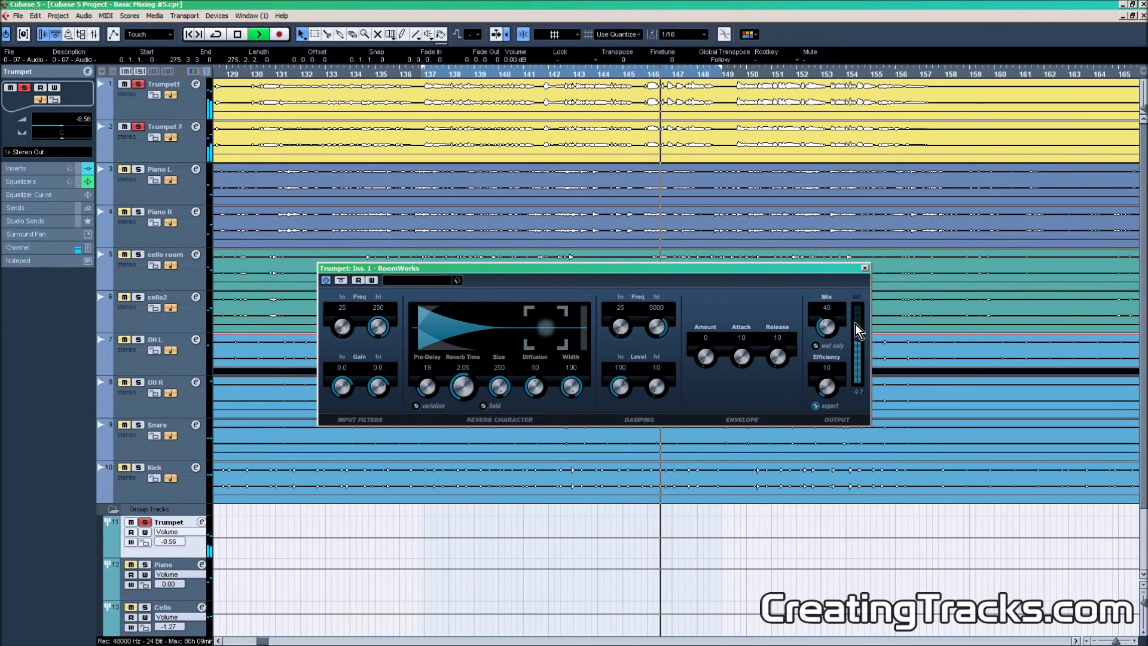
left_click_drag(832, 322, 826, 244)
key("space")
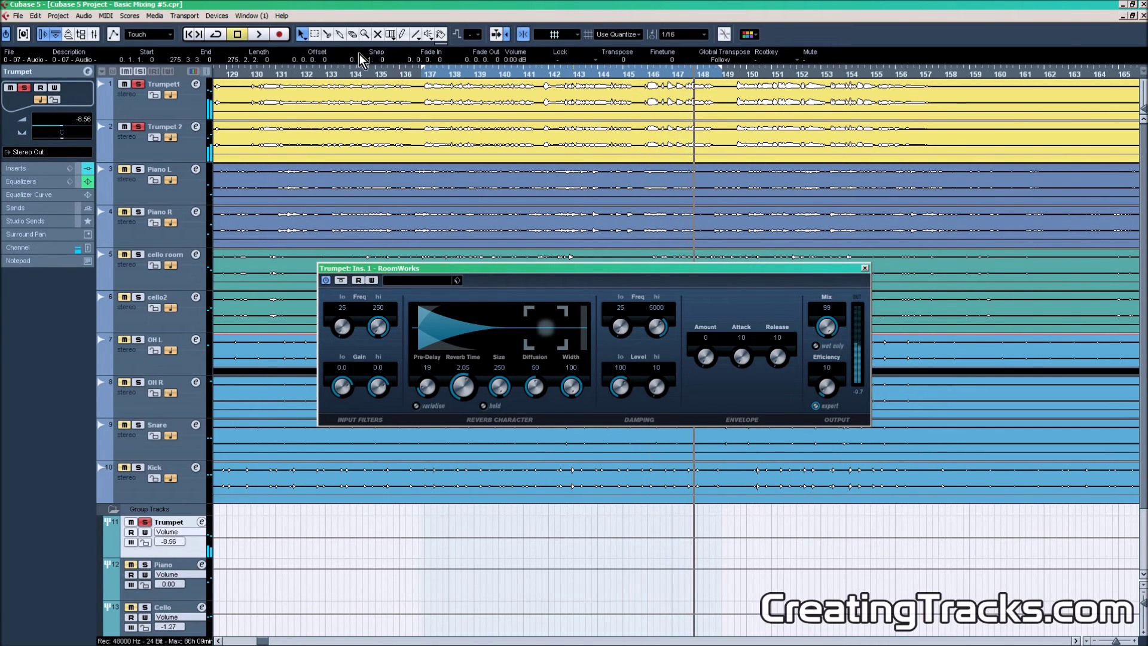
- Replay the trumpets from about bar 137 and gradually lower RoomWorks' size to 20
left_click(429, 74)
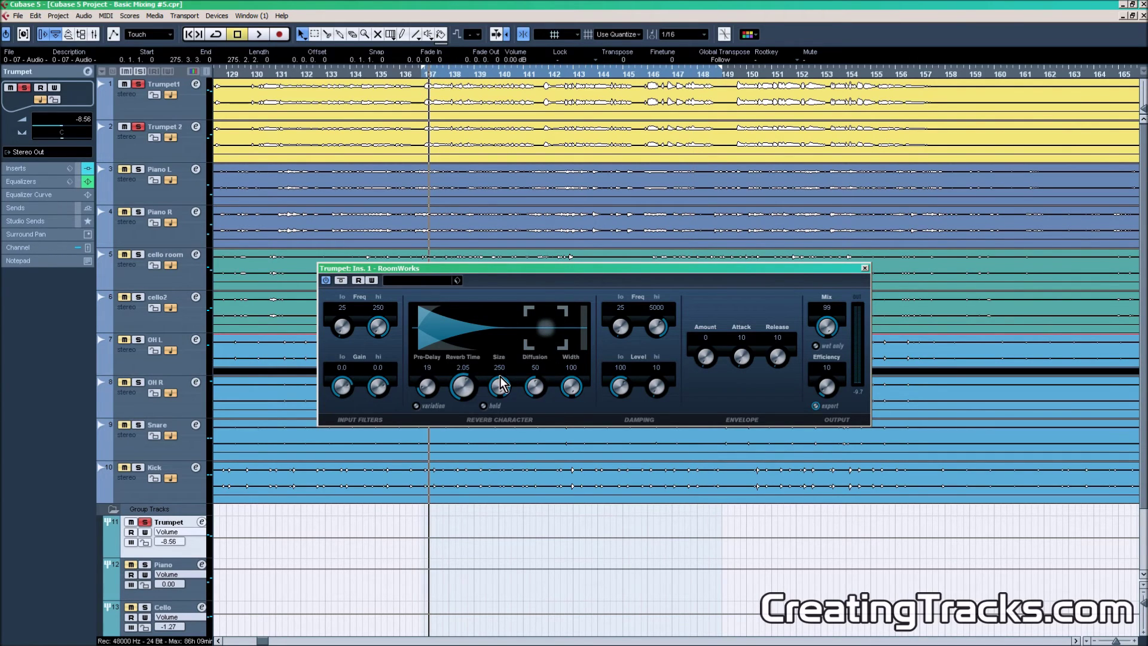
key("space")
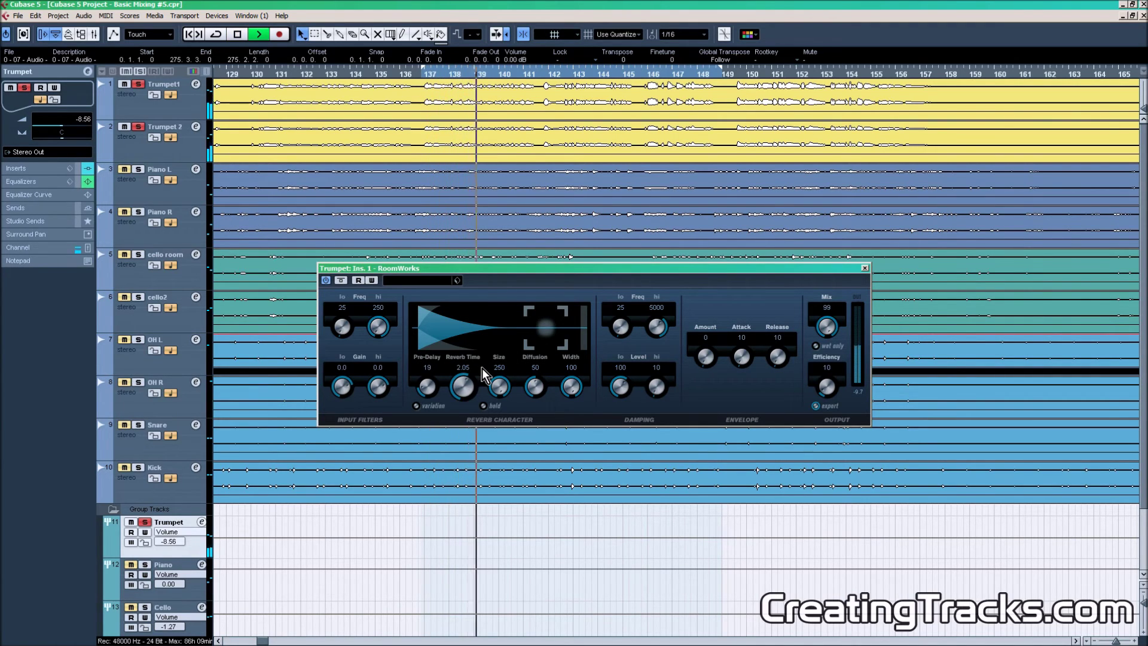
left_click_drag(482, 368, 494, 470)
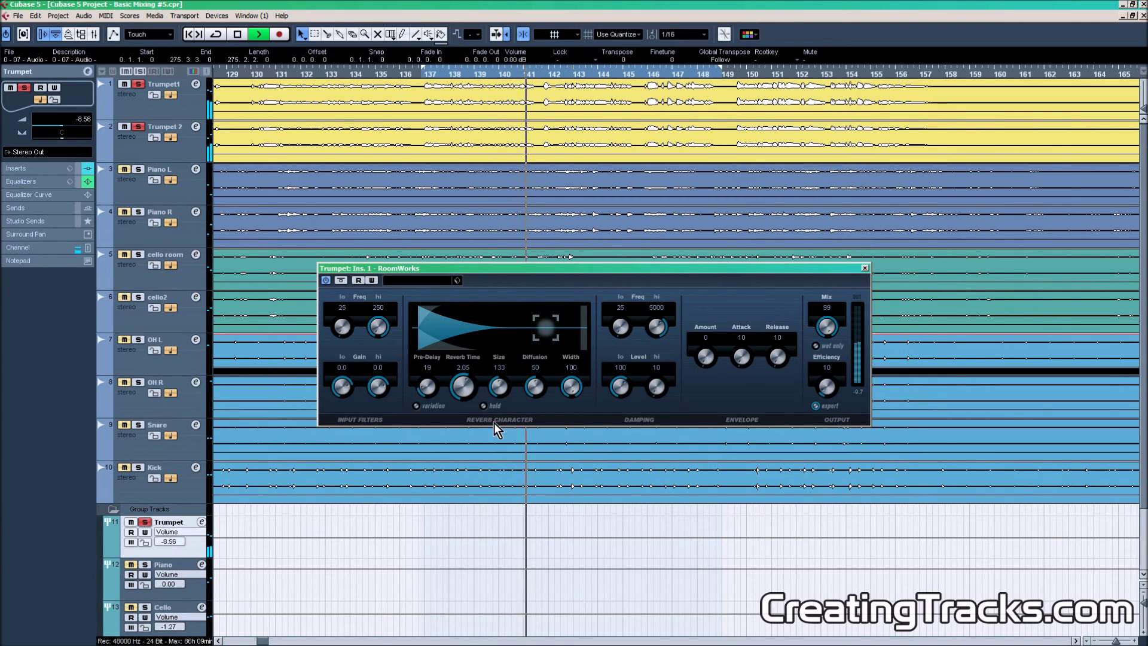
left_click_drag(498, 386, 496, 412)
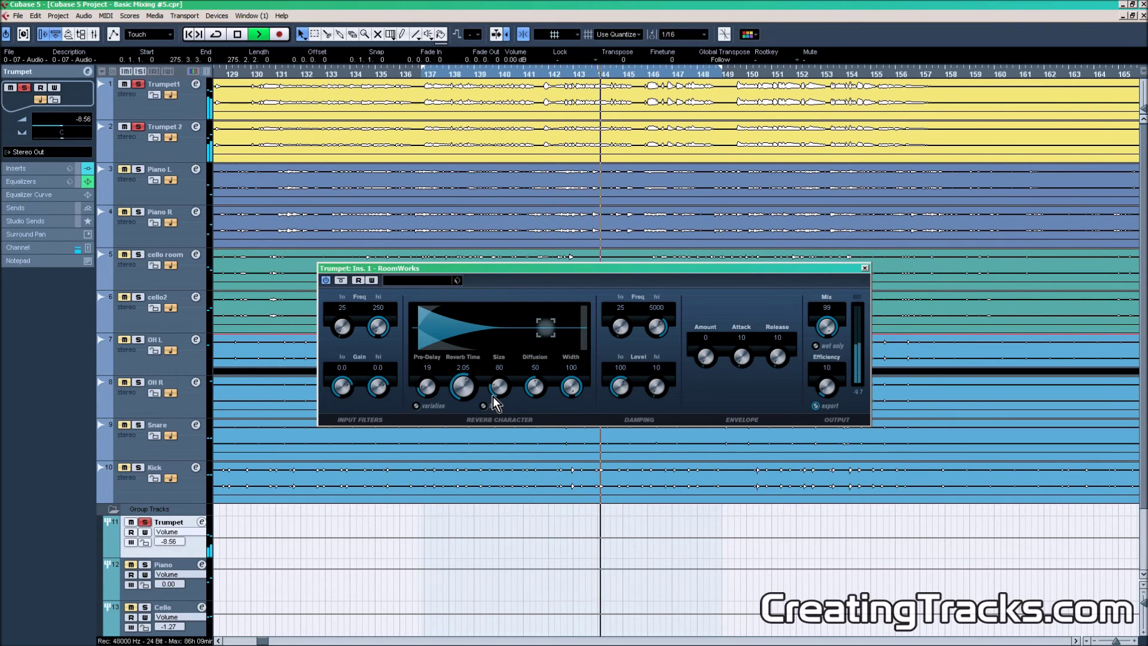
key("space")
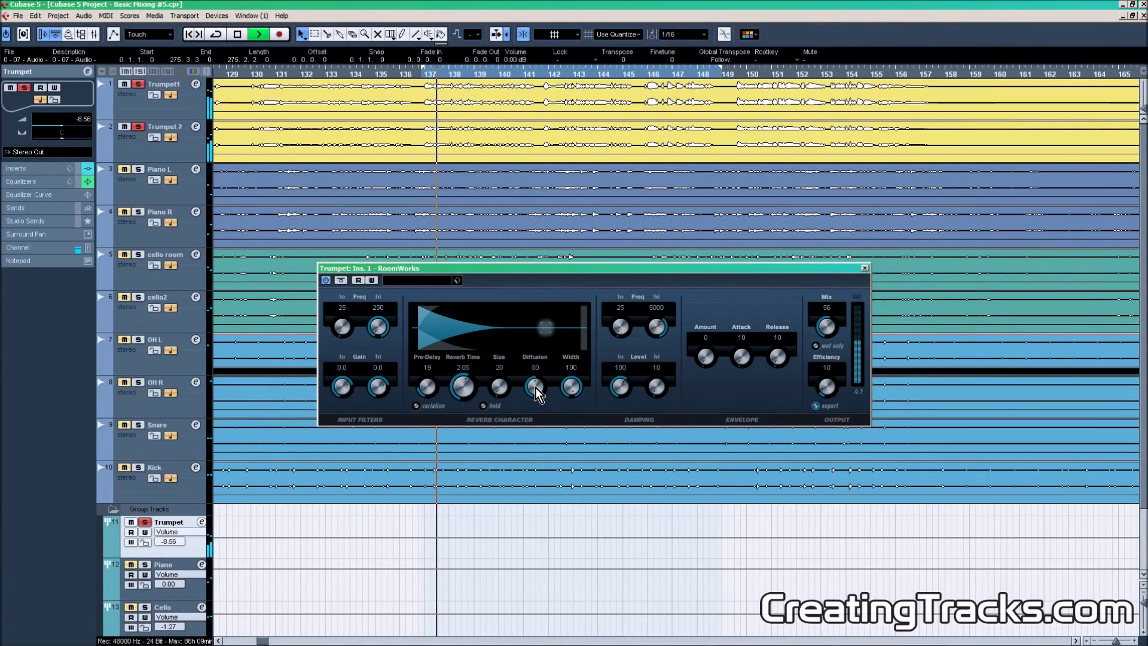
- While the trumpets play, sweep RoomWorks' diffusion repeatedly between 0 and 100 with the mix raised to 88, stop playback, and restore diffusion 50 and mix 40
left_click_drag(535, 388, 521, 317)
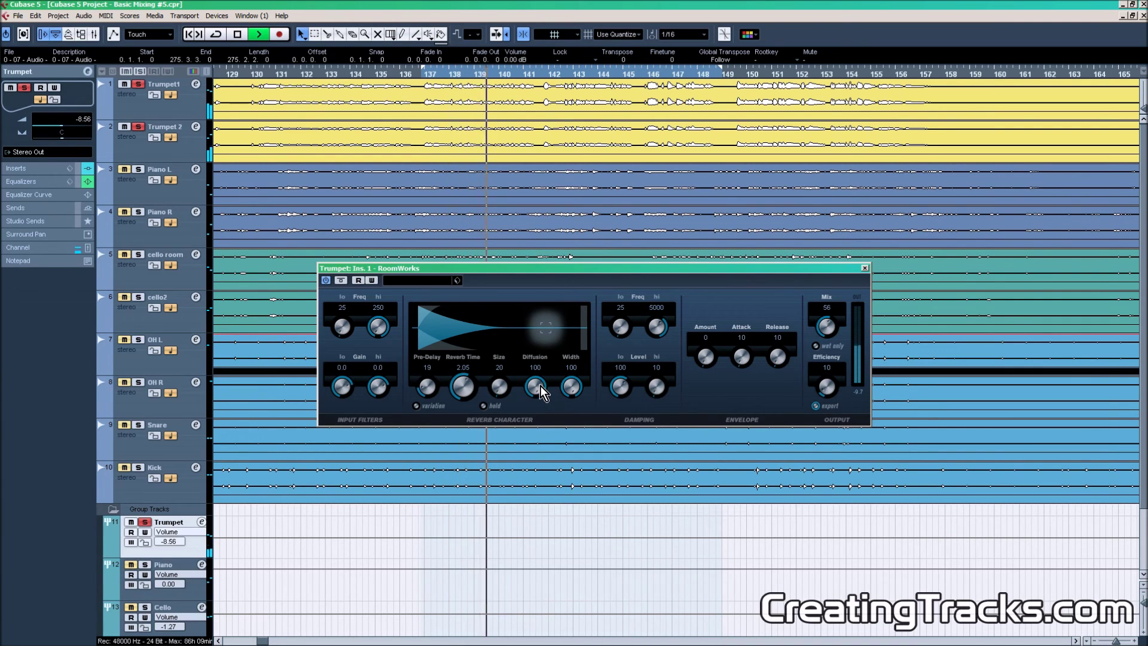
left_click_drag(540, 385, 539, 459)
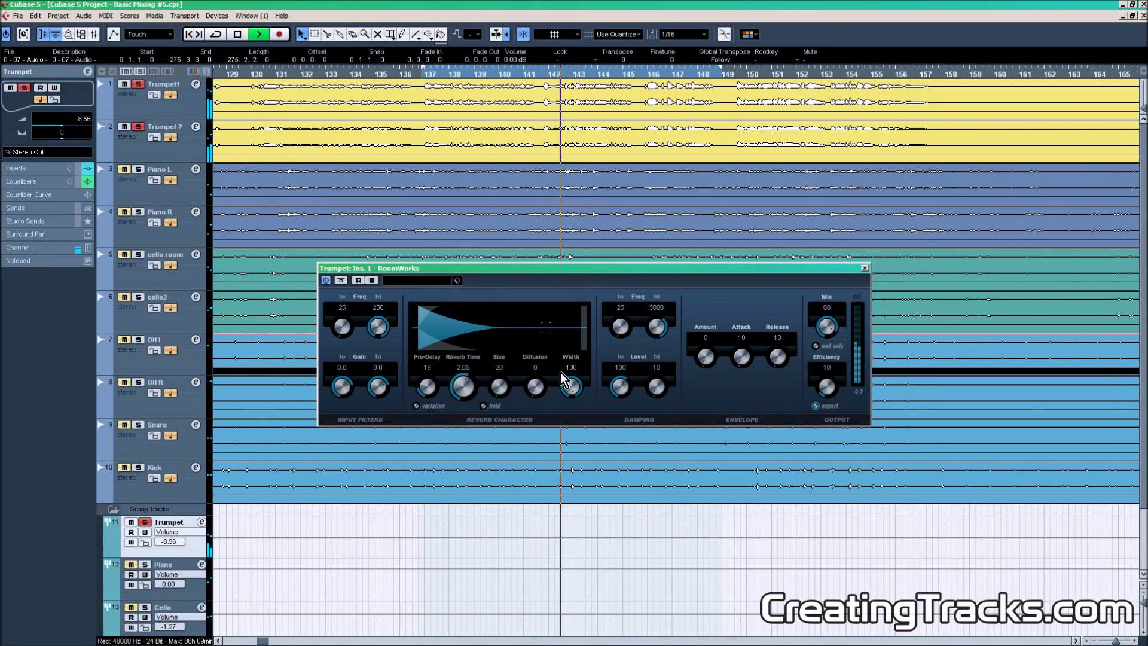
left_click_drag(537, 386, 539, 347)
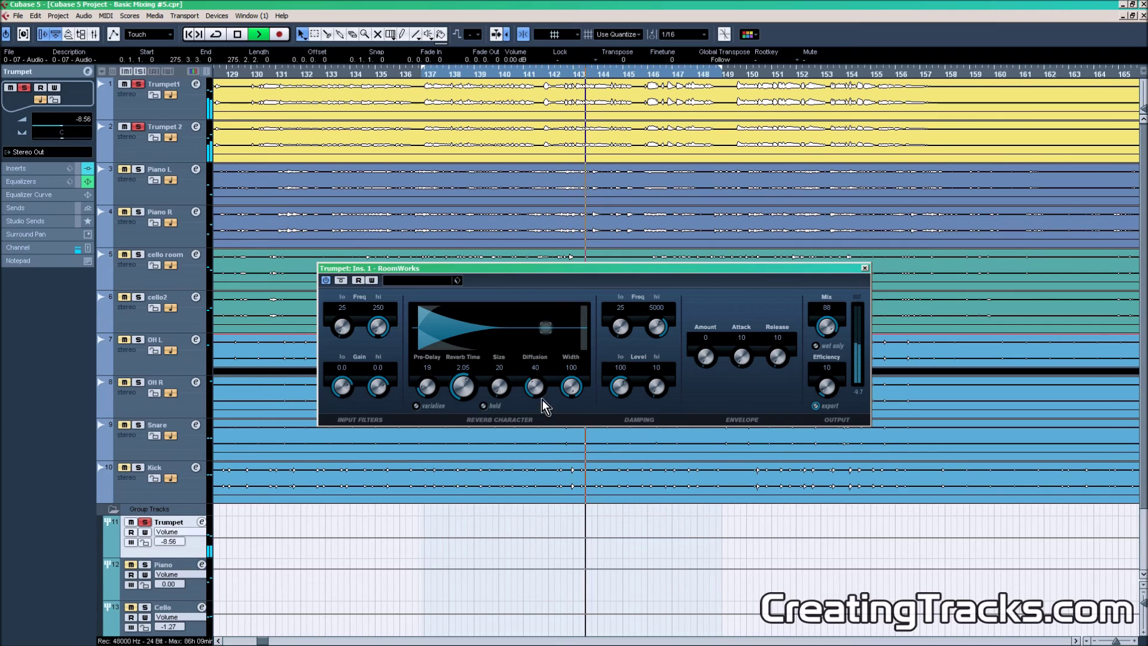
left_click_drag(538, 390, 534, 361)
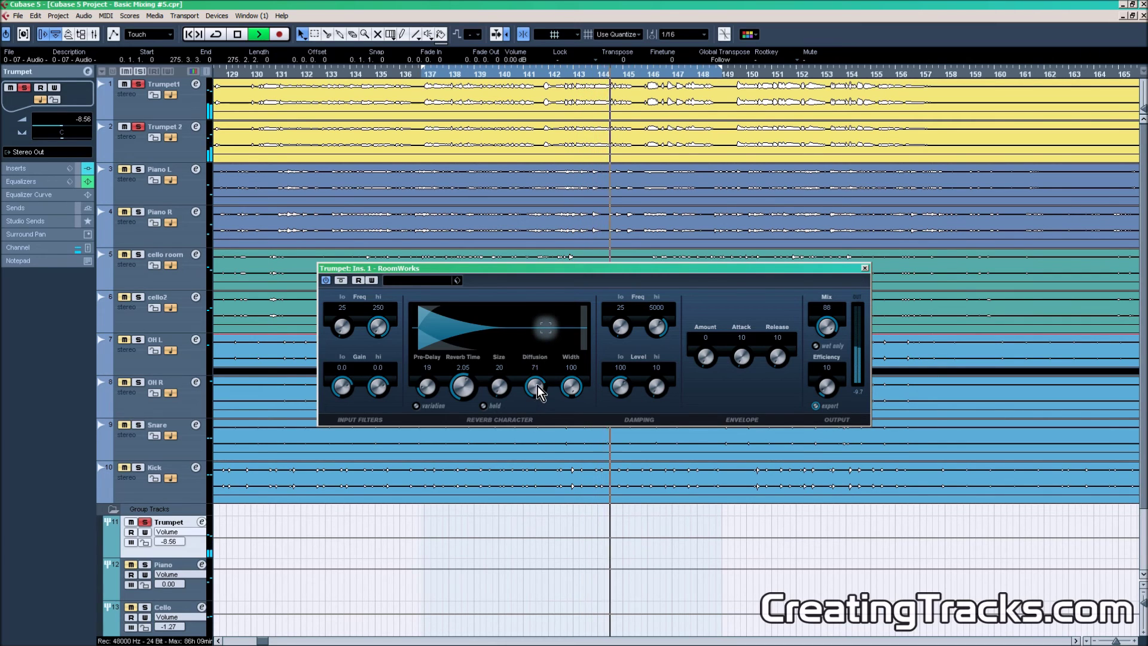
left_click_drag(537, 386, 537, 359)
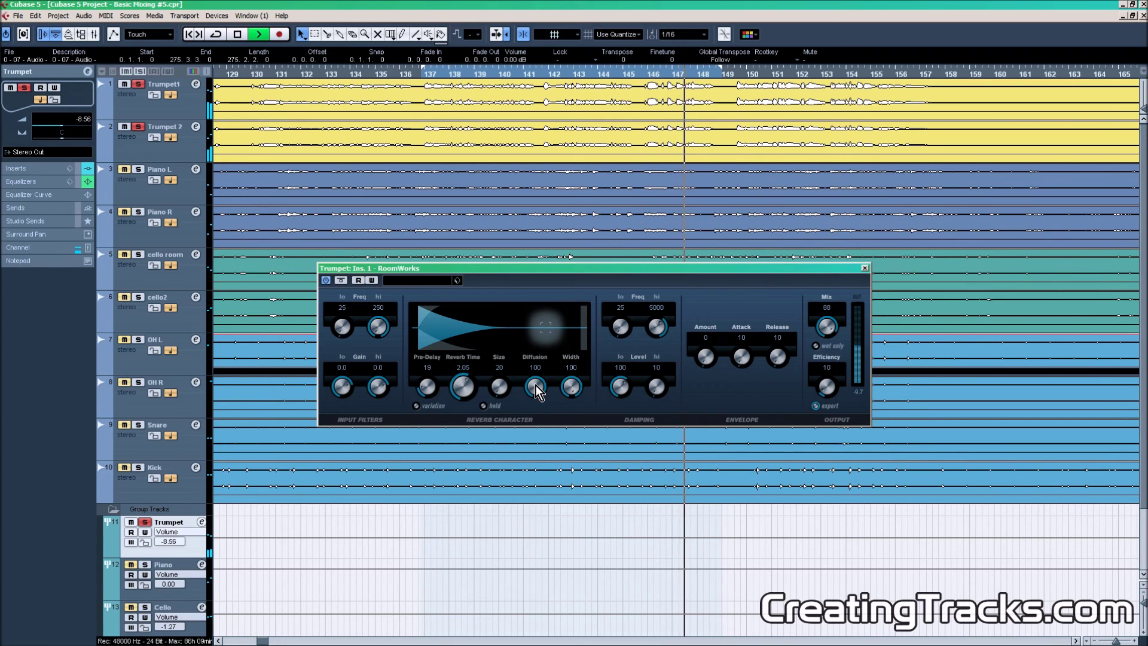
left_click_drag(535, 384, 521, 554)
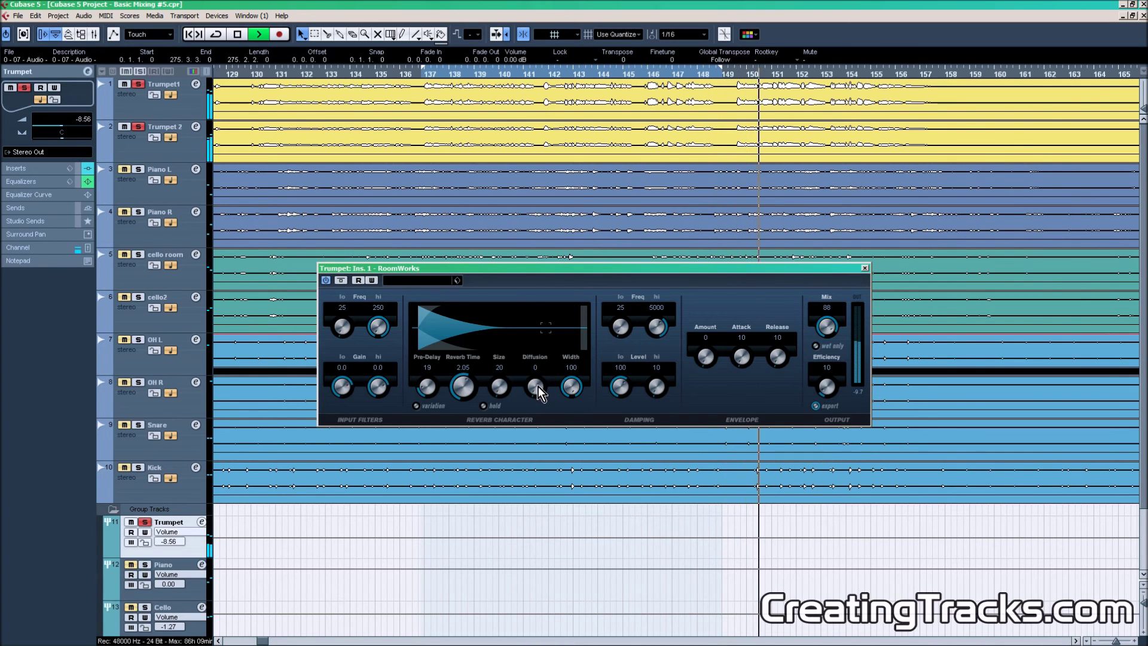
left_click_drag(538, 387, 533, 142)
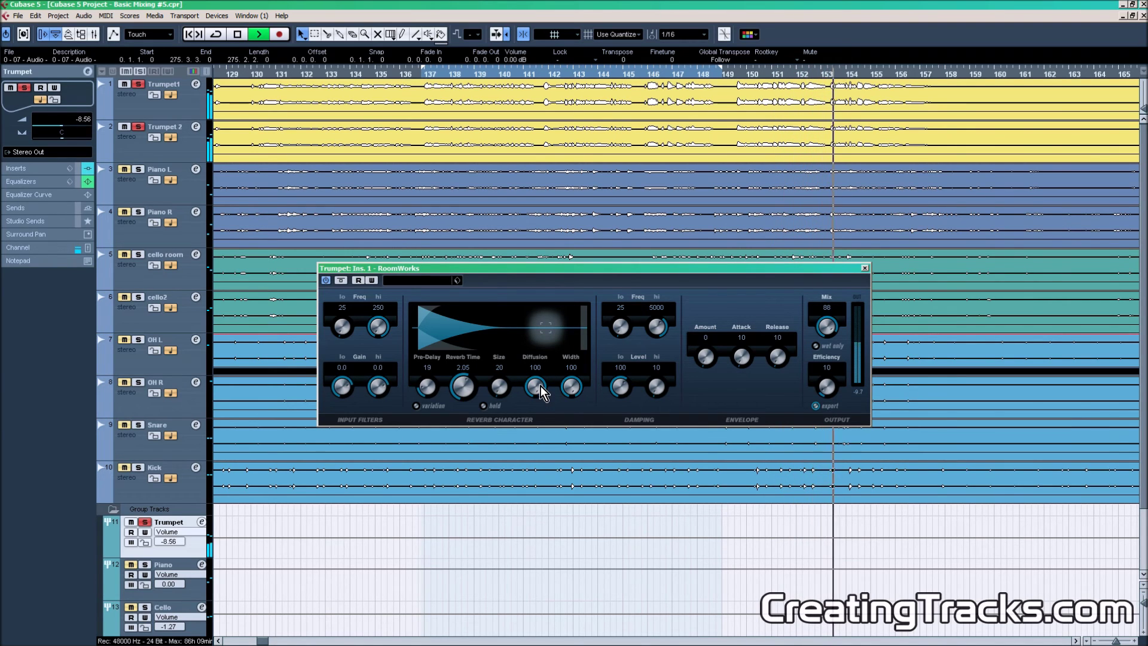
left_click_drag(540, 387, 544, 502)
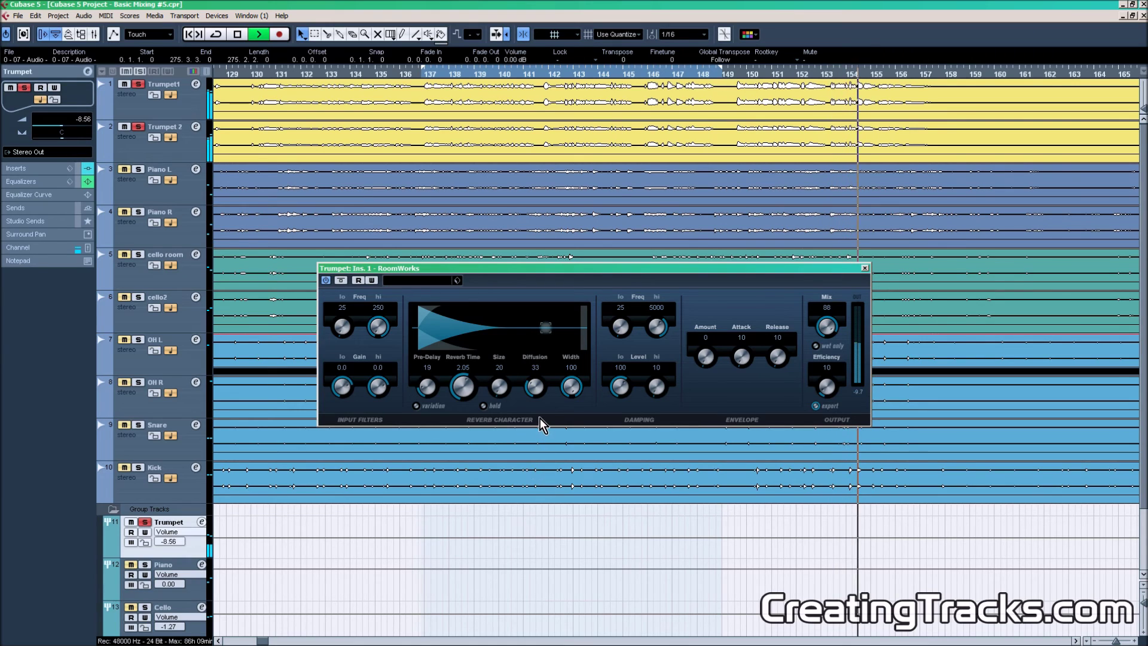
key("space")
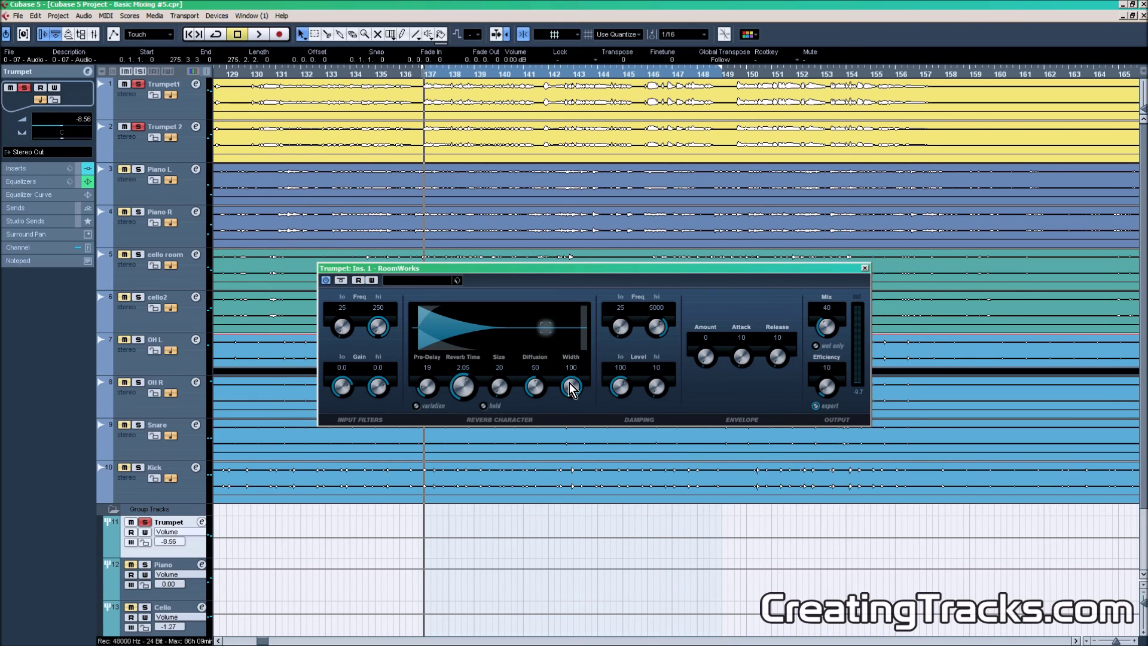
- Replay the trumpets from about bar 137, raise RoomWorks' mix to 56, and audition the width at 0 before returning it to 100
left_click(421, 74)
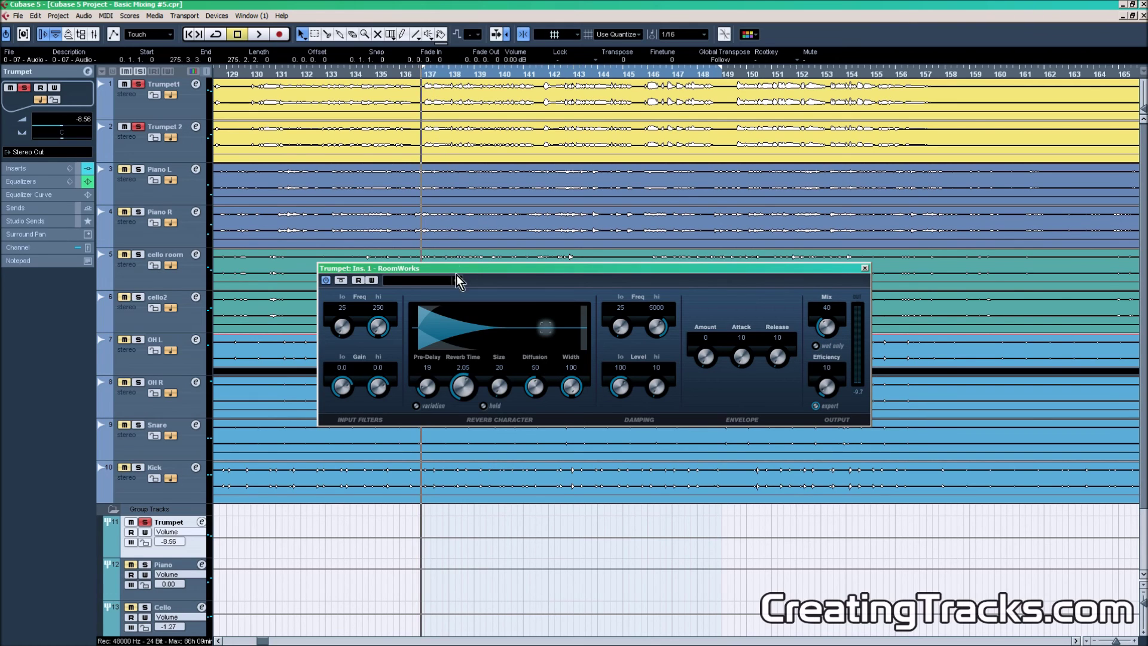
key("space")
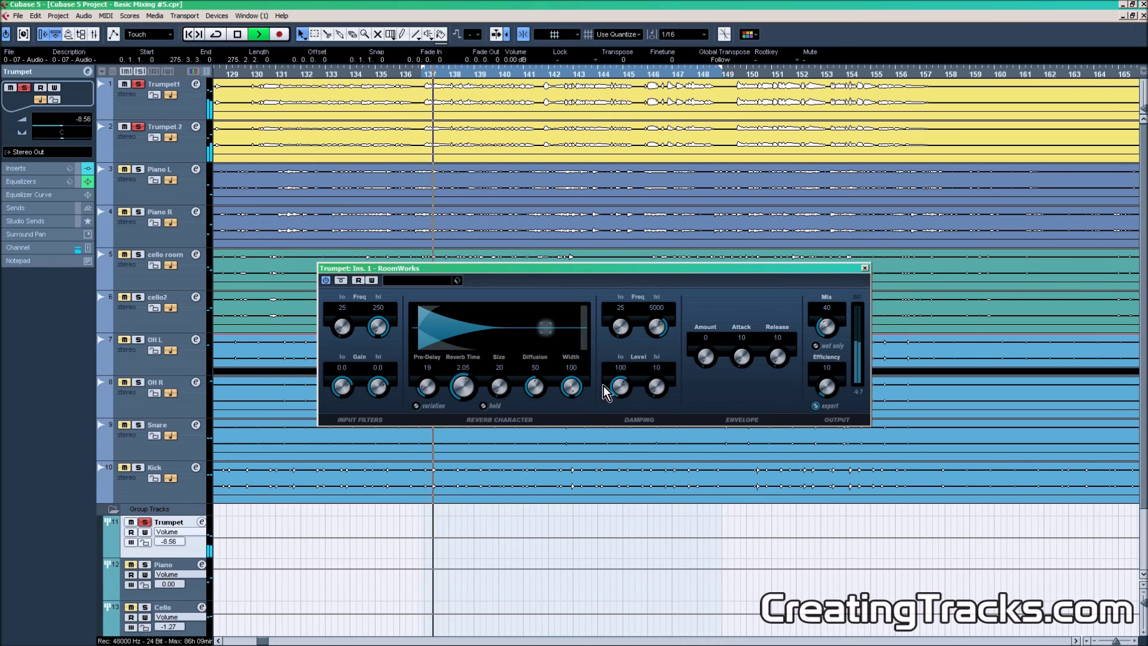
left_click_drag(826, 330, 828, 320)
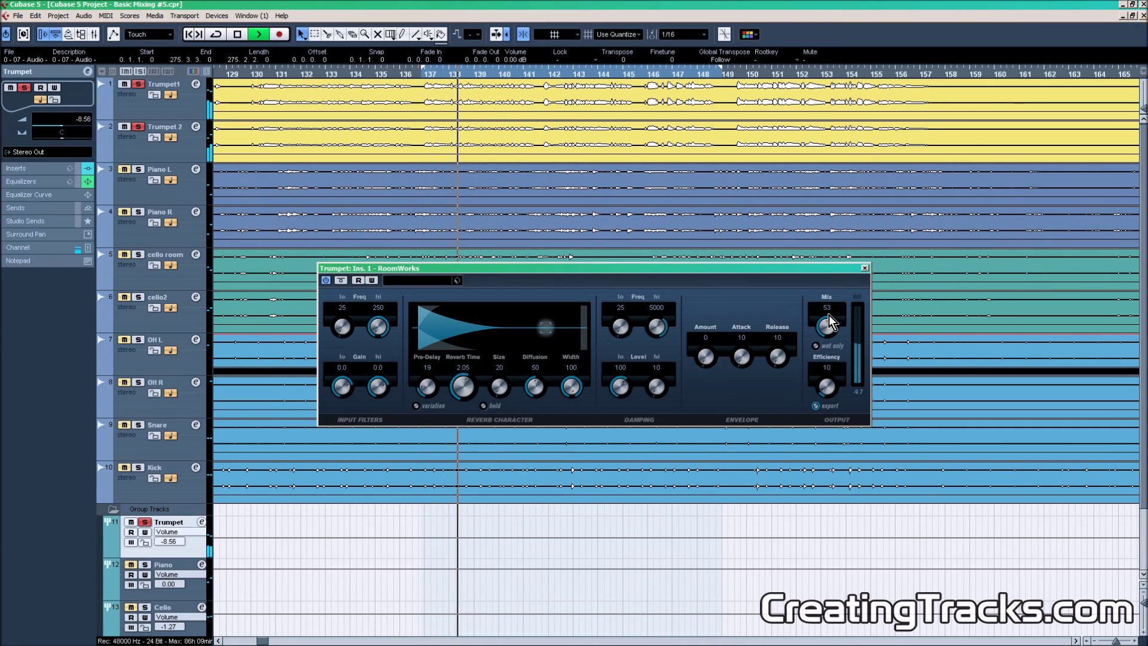
left_click_drag(577, 397, 569, 436)
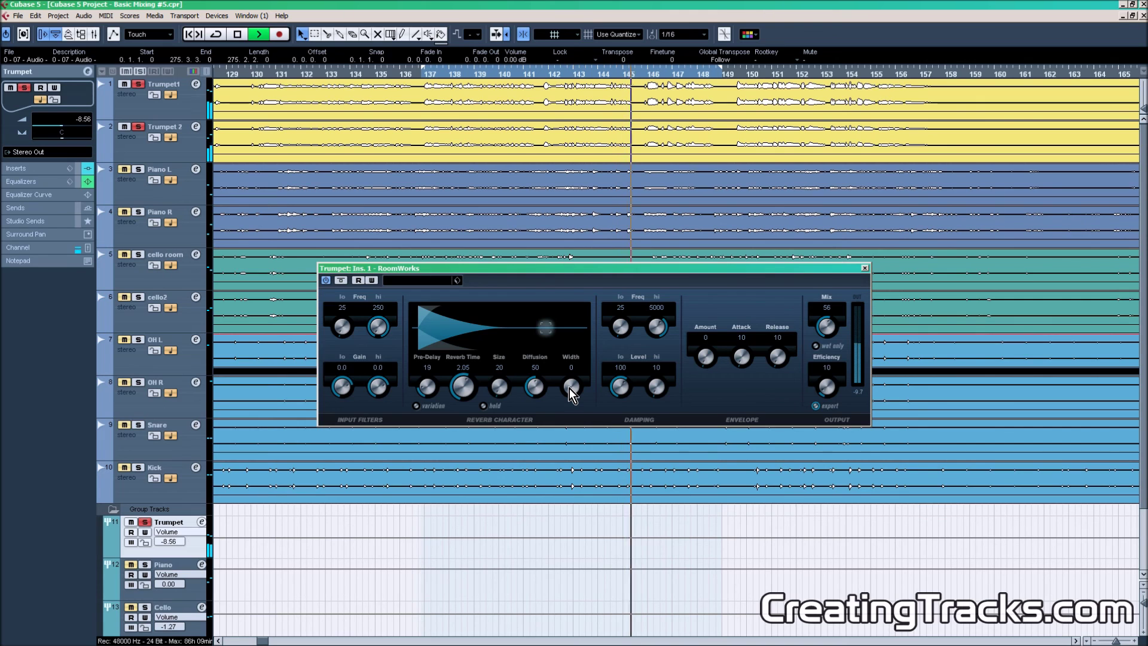
left_click_drag(570, 389, 545, 182)
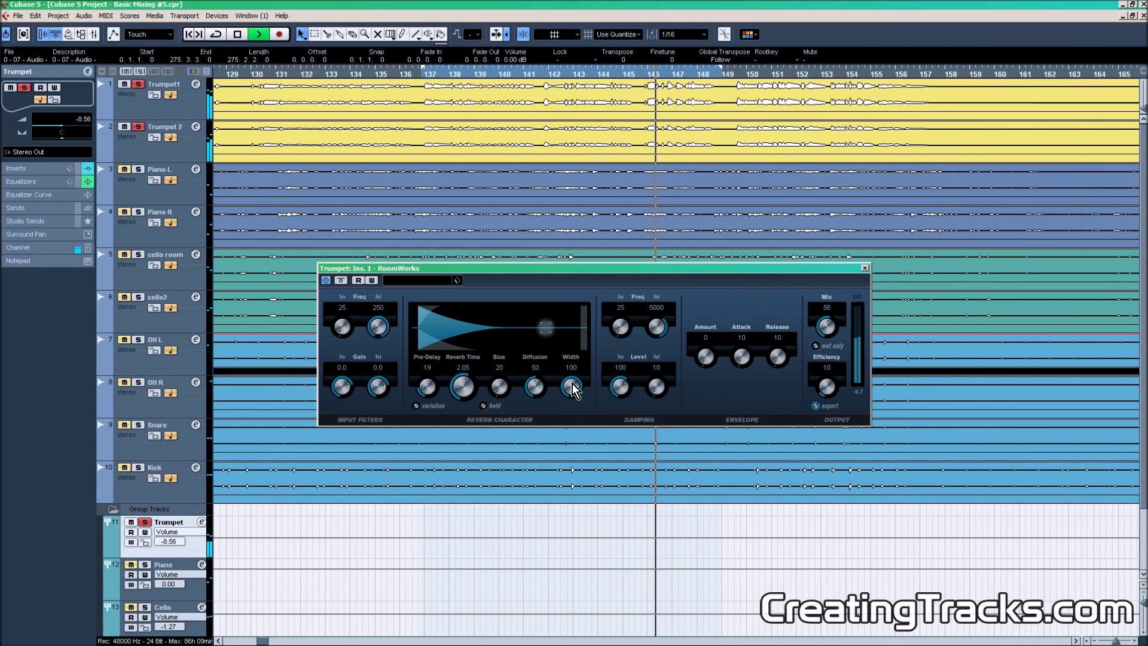